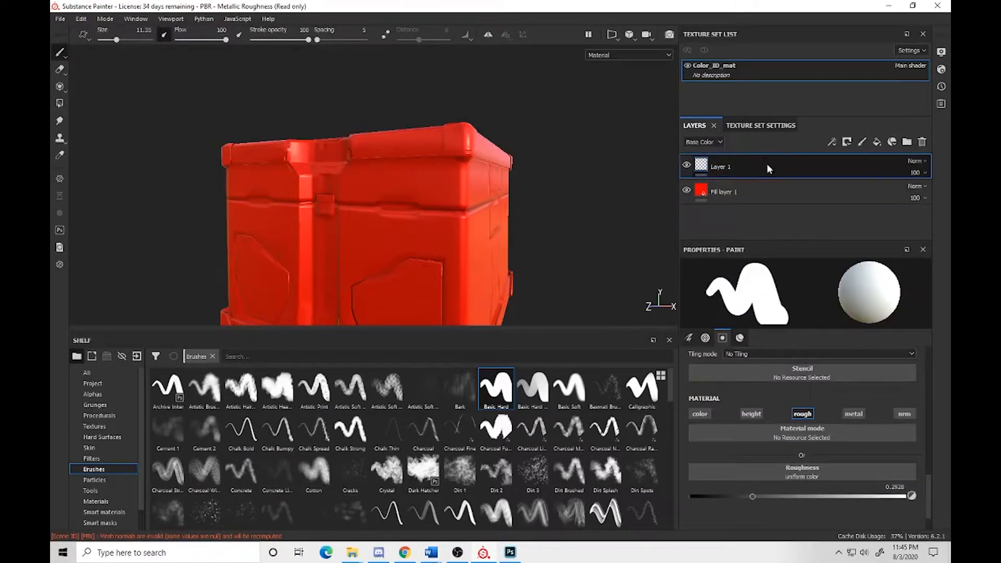
# Step: Limit the brush to the color channel only and choose the Dirt 3 brush
pyautogui.click(704, 414)
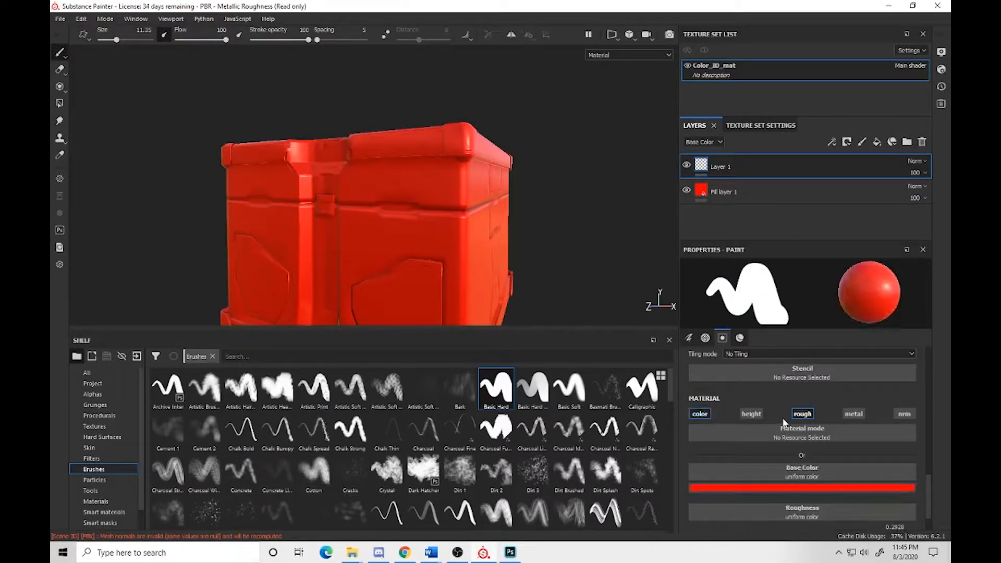
pyautogui.click(797, 415)
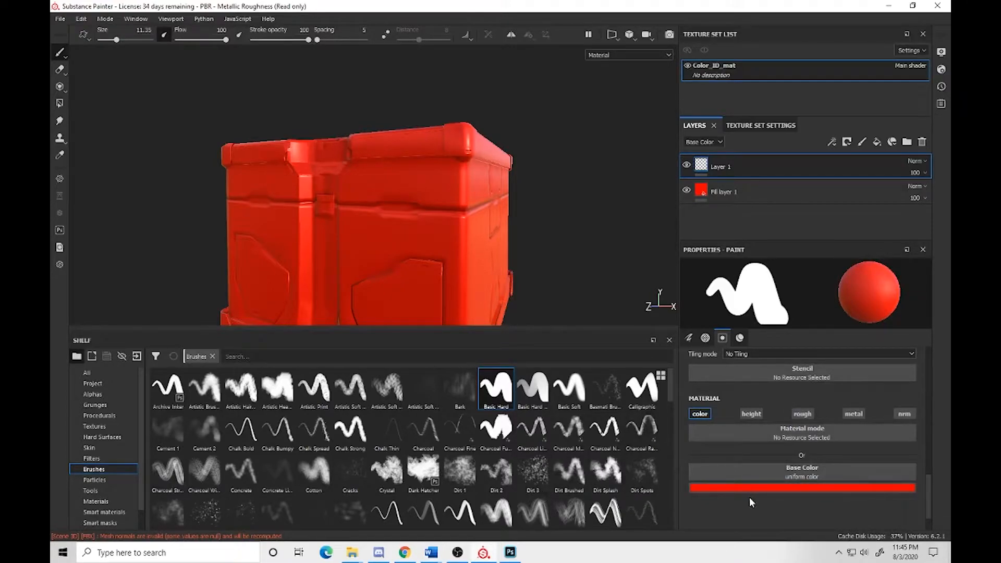
pyautogui.click(536, 475)
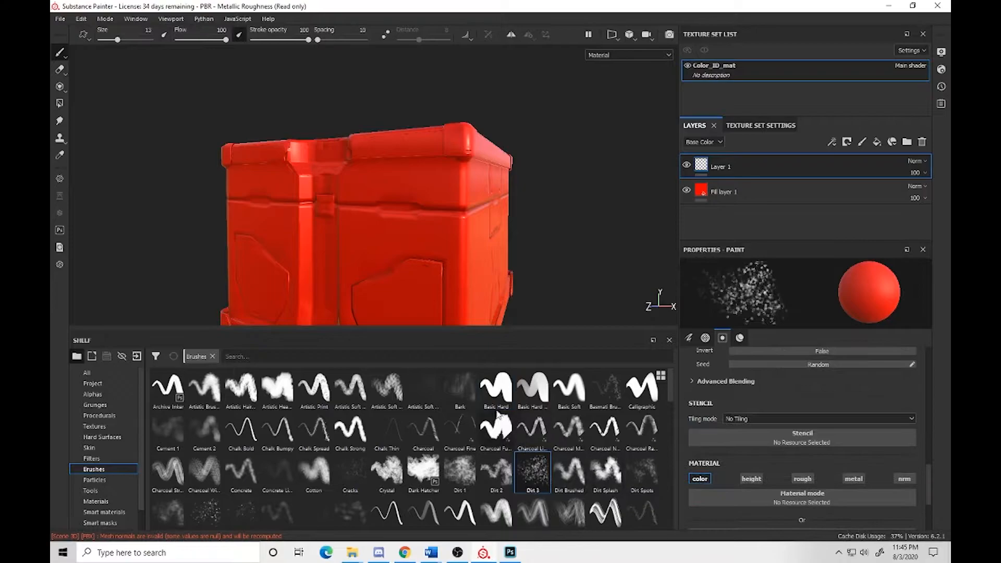
# Step: Set the brush's base color to brown and paint dirt speckles across the crate's front on Layer 1
pyautogui.scroll(-4, 821, 412)
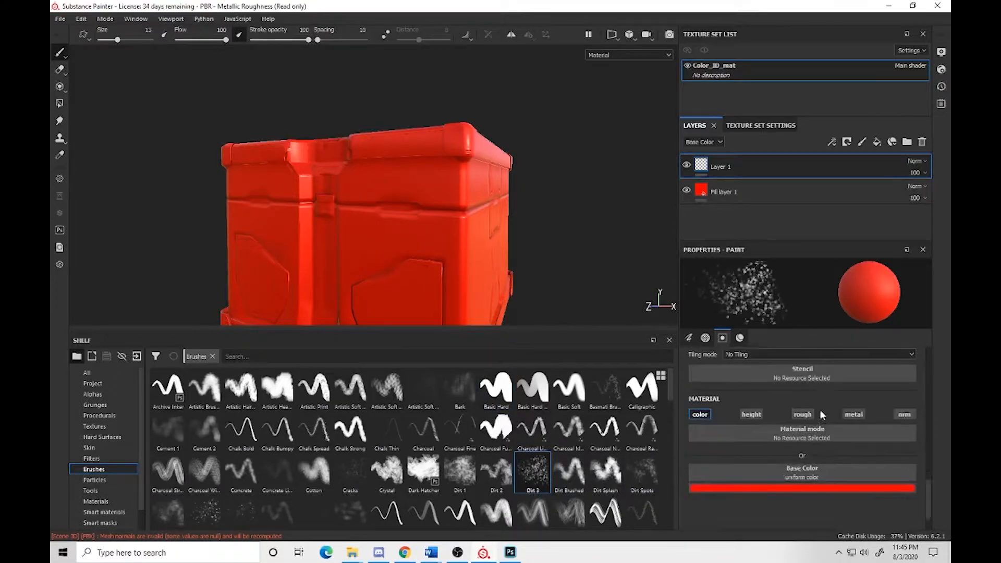
pyautogui.click(798, 456)
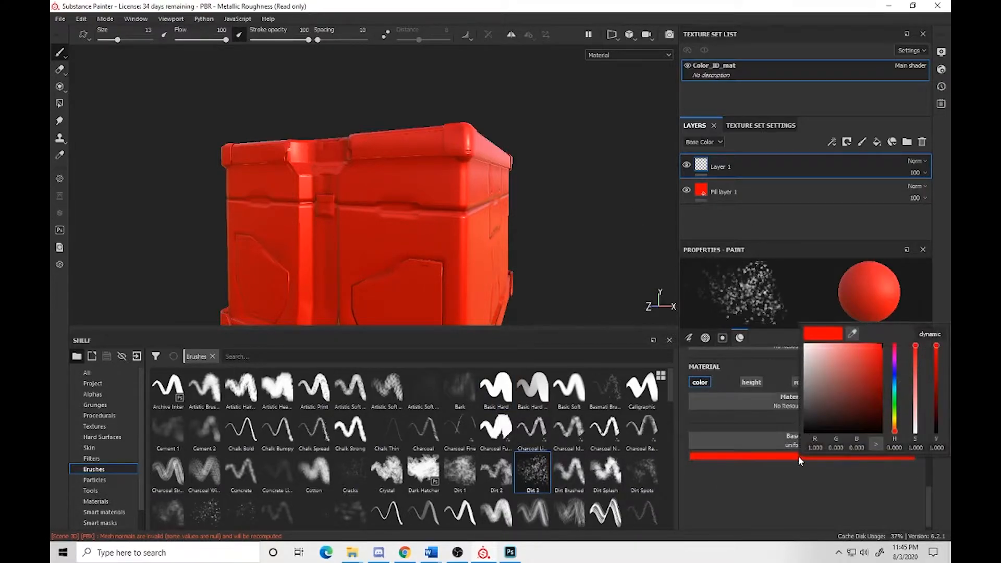
pyautogui.click(894, 409)
pyautogui.moveTo(894, 410); pyautogui.dragTo(850, 408)
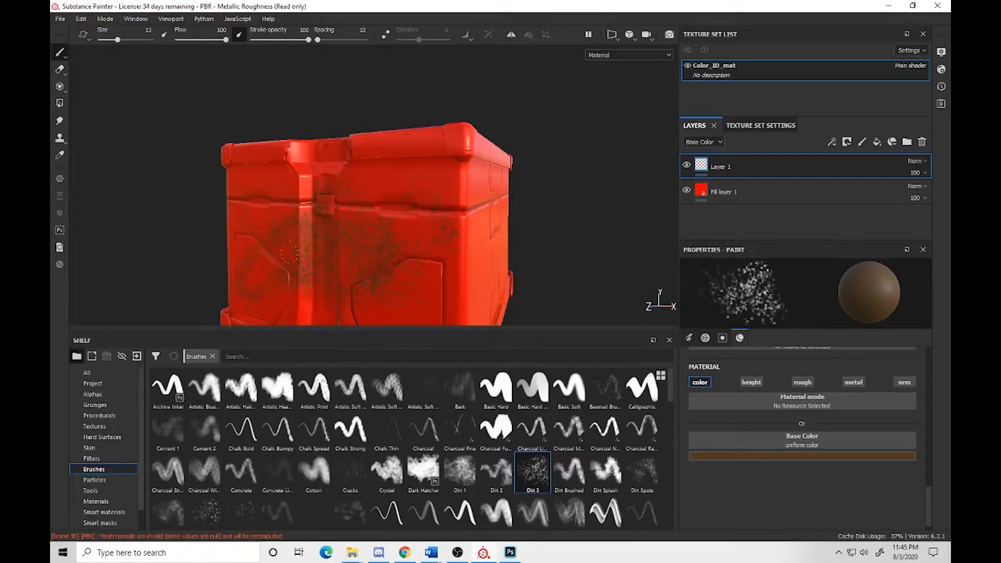
# Step: Toggle the visibility of Layer 1 to compare the crate with and without the painted dirt
pyautogui.click(686, 166)
pyautogui.click(687, 166)
pyautogui.click(686, 166)
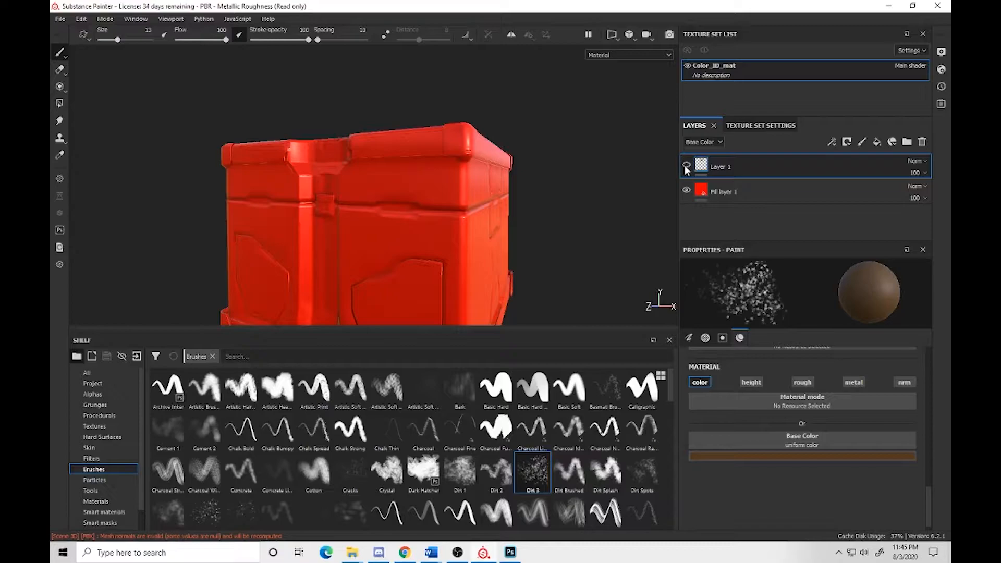
pyautogui.click(687, 166)
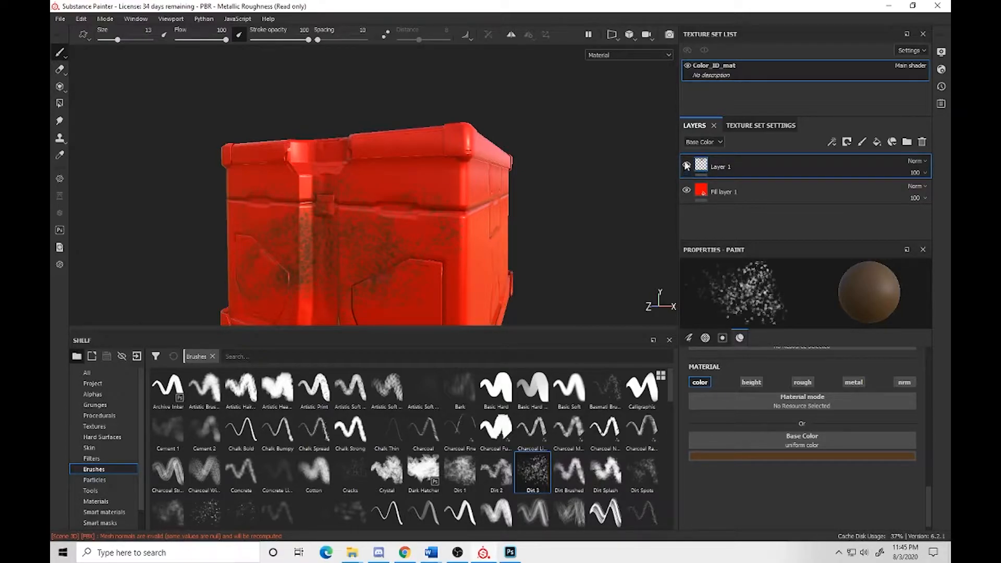
# Step: Switch the brush to the height channel only, set height to 0.3797, and try a stroke across the crate's front on Layer 1
pyautogui.click(757, 383)
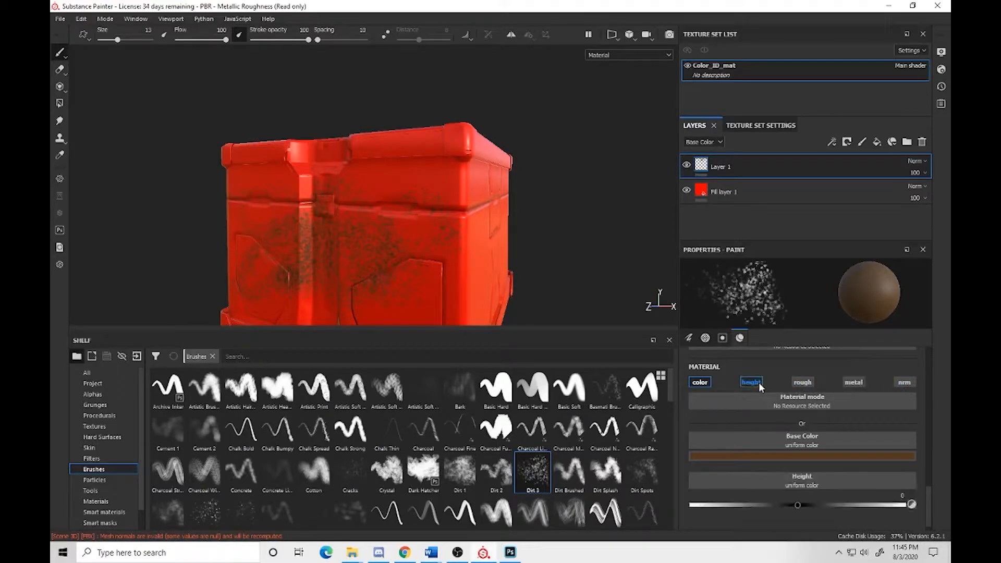
pyautogui.click(699, 383)
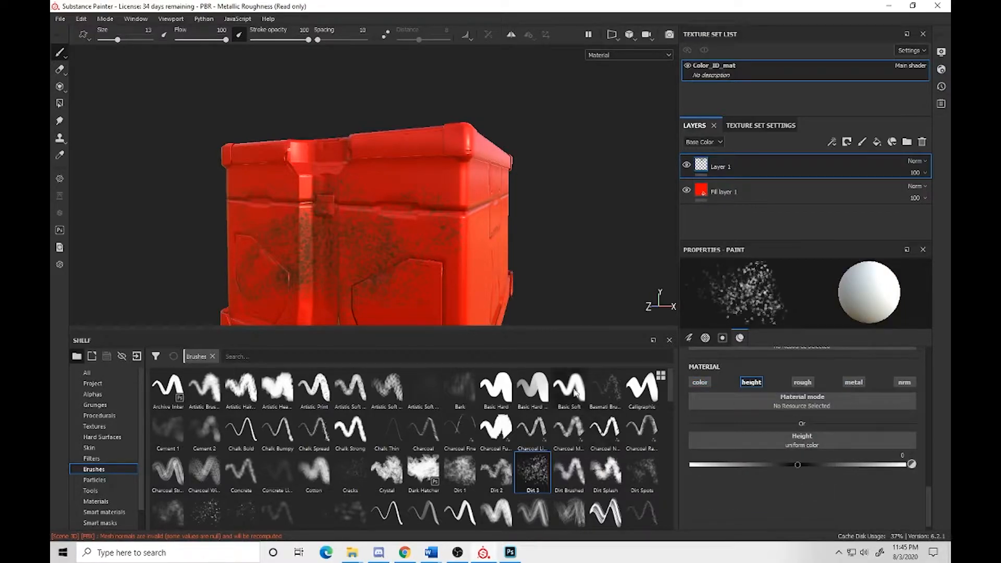
pyautogui.moveTo(796, 465); pyautogui.dragTo(838, 464)
pyautogui.moveTo(365, 226)
pyautogui.mouseDown()
pyautogui.moveTo(372, 212)
pyautogui.moveTo(387, 219)
pyautogui.moveTo(378, 263)
pyautogui.moveTo(307, 219)
pyautogui.moveTo(260, 271)
pyautogui.moveTo(328, 271)
pyautogui.moveTo(386, 288)
pyautogui.moveTo(459, 287)
pyautogui.moveTo(498, 271)
pyautogui.mouseUp()
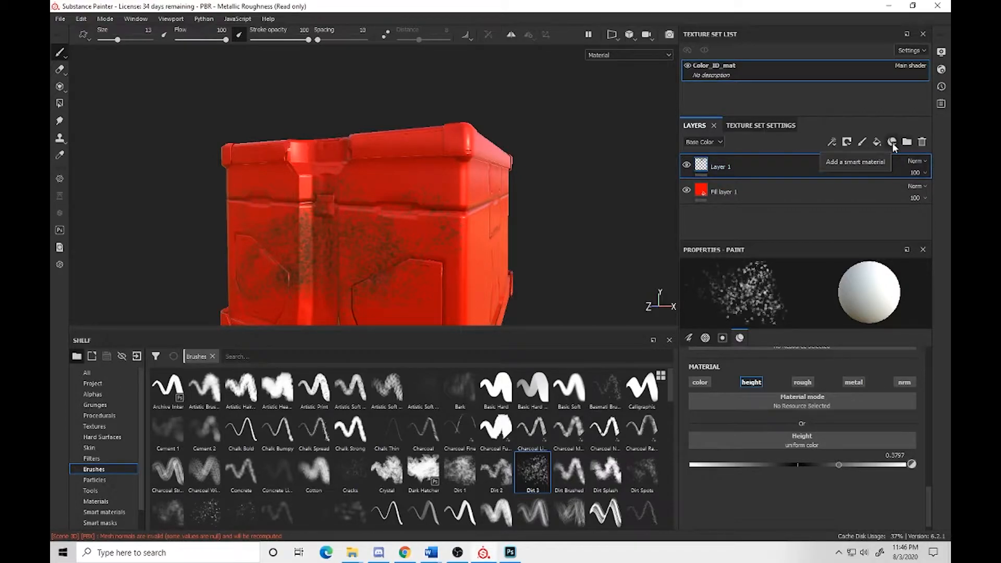
# Step: Add a new paint layer, delete Layer 1, and make the new layer active for painting
pyautogui.click(861, 148)
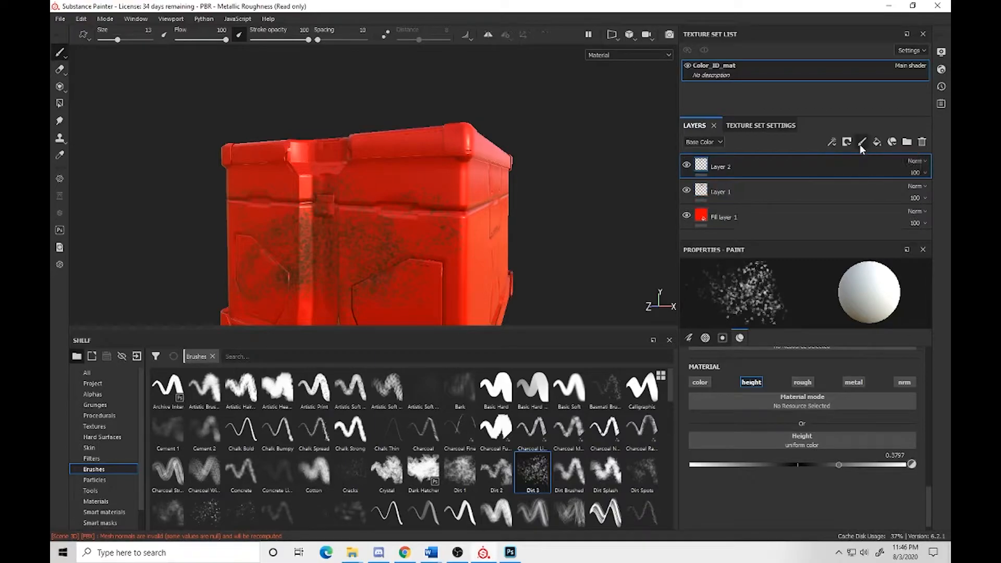
pyautogui.click(733, 189)
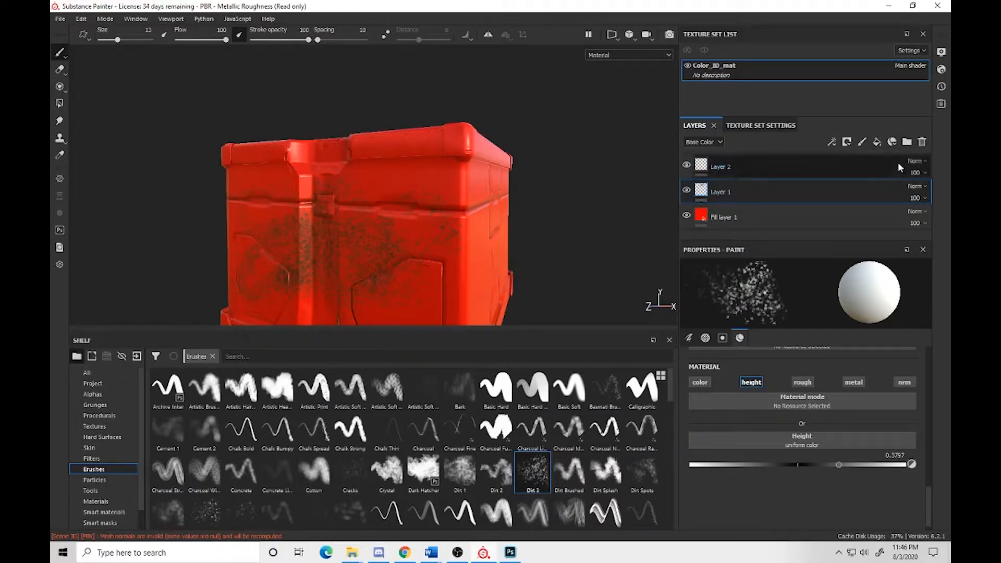
pyautogui.click(922, 143)
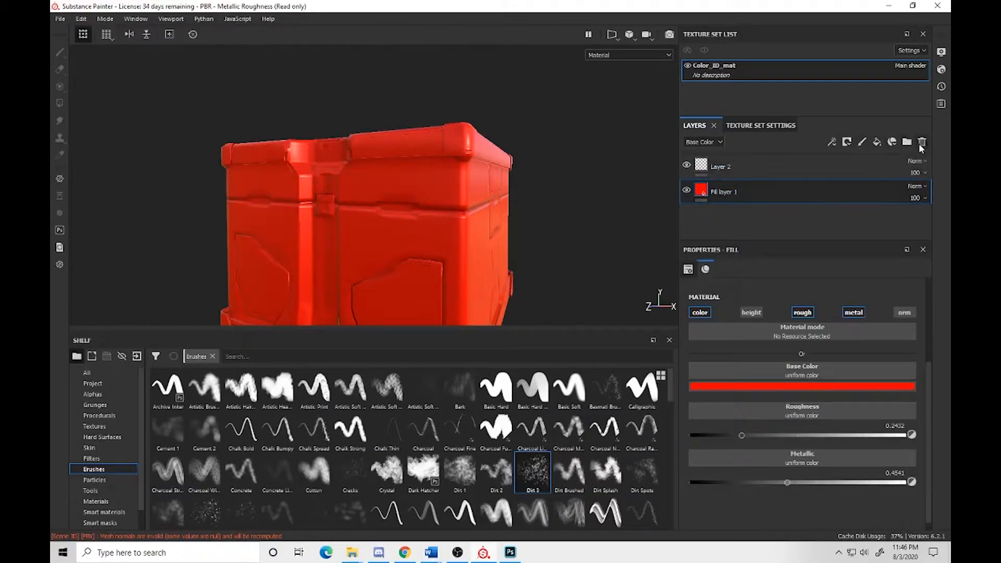
pyautogui.click(761, 167)
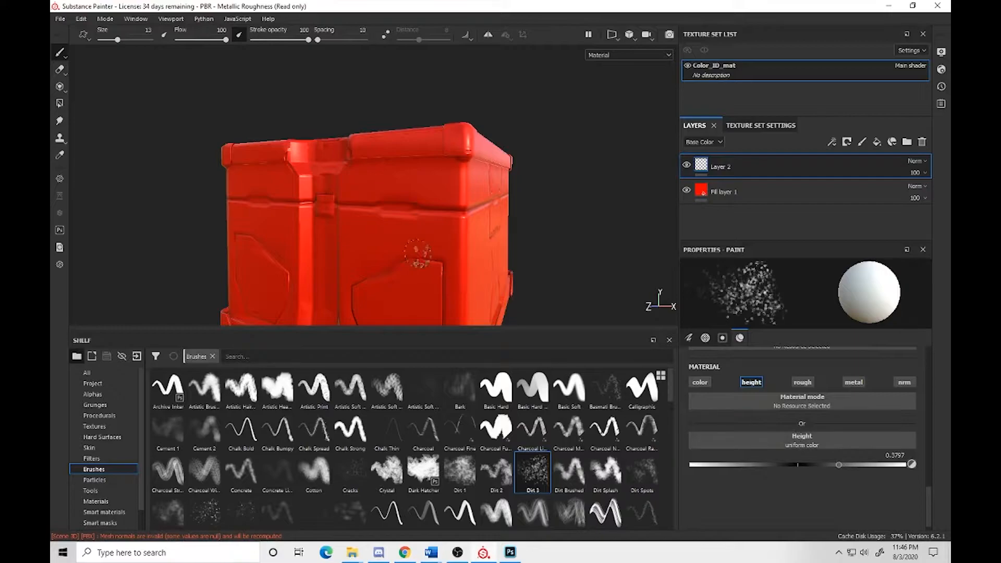
# Step: Paint raised height speckles across the crate's front, undo them, and repaint with the brush flow at 44
pyautogui.moveTo(334, 190)
pyautogui.mouseDown()
pyautogui.moveTo(331, 211)
pyautogui.moveTo(388, 209)
pyautogui.moveTo(372, 252)
pyautogui.moveTo(346, 241)
pyautogui.moveTo(305, 269)
pyautogui.moveTo(354, 284)
pyautogui.moveTo(397, 253)
pyautogui.moveTo(386, 292)
pyautogui.moveTo(305, 289)
pyautogui.moveTo(292, 230)
pyautogui.moveTo(269, 251)
pyautogui.moveTo(281, 261)
pyautogui.moveTo(266, 205)
pyautogui.moveTo(302, 207)
pyautogui.moveTo(323, 245)
pyautogui.moveTo(355, 219)
pyautogui.moveTo(443, 240)
pyautogui.moveTo(443, 196)
pyautogui.moveTo(430, 261)
pyautogui.mouseUp()
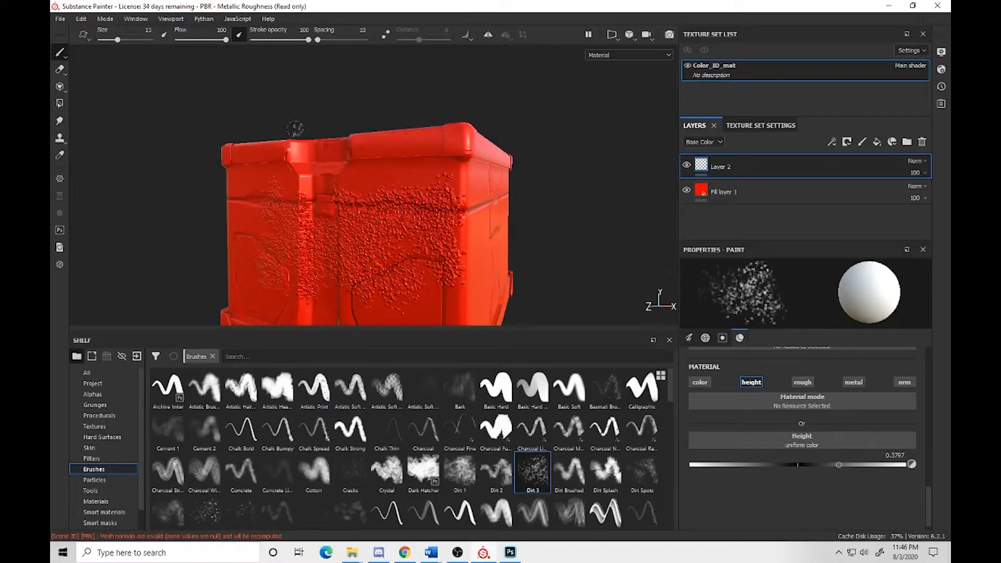
pyautogui.hotkey('ctrl', 'z')
pyautogui.moveTo(225, 40); pyautogui.dragTo(198, 40)
pyautogui.moveTo(299, 262)
pyautogui.mouseDown()
pyautogui.moveTo(271, 222)
pyautogui.moveTo(384, 249)
pyautogui.moveTo(401, 221)
pyautogui.moveTo(351, 272)
pyautogui.moveTo(329, 246)
pyautogui.mouseUp()
pyautogui.moveTo(346, 296); pyautogui.dragTo(412, 265)
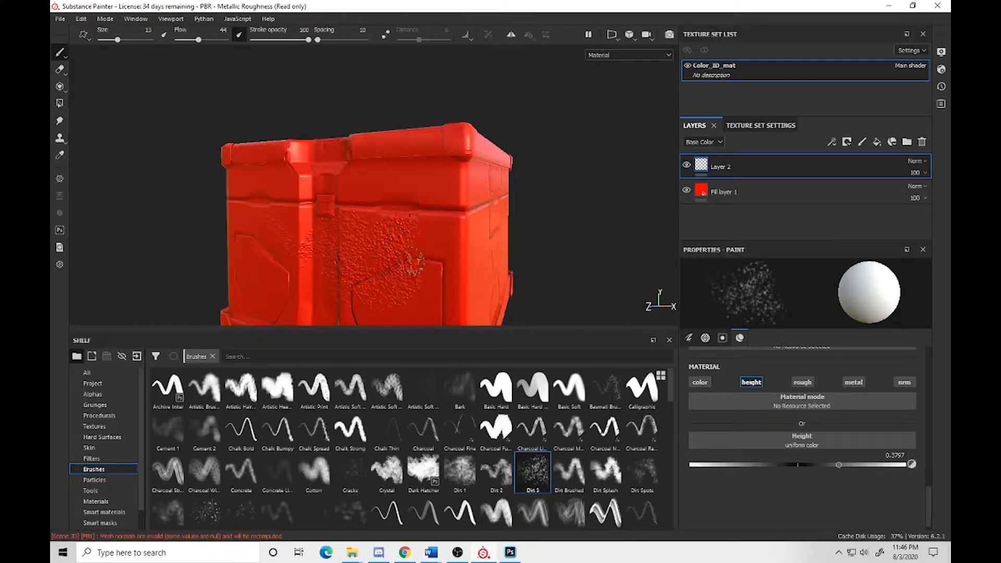
# Step: Set the brush size to 3.19 and spacing to 46, and try finer height specks on the crate's front
pyautogui.moveTo(118, 40); pyautogui.dragTo(106, 47)
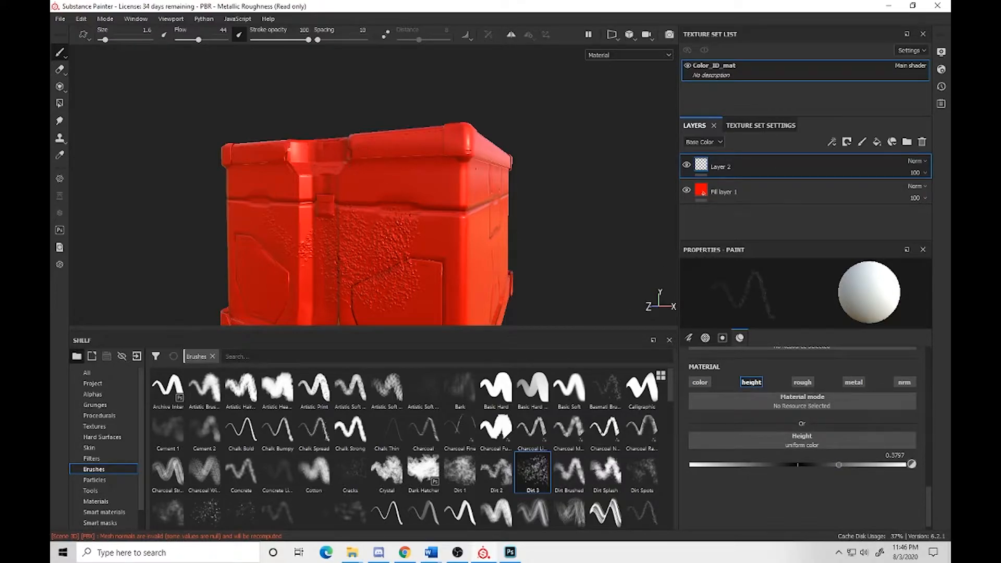
pyautogui.scroll(8, 843, 411)
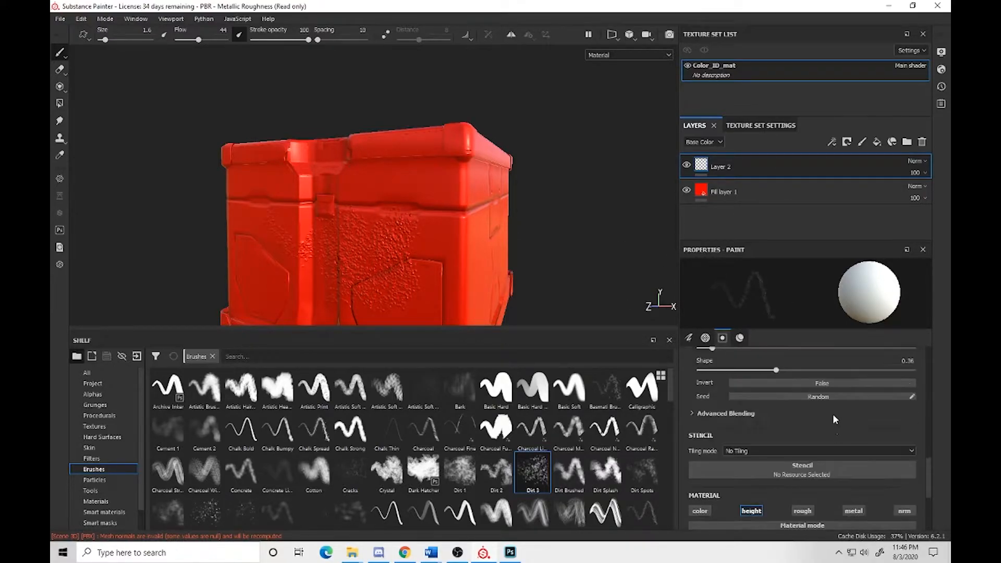
pyautogui.moveTo(694, 428)
pyautogui.mouseDown()
pyautogui.moveTo(740, 428)
pyautogui.moveTo(715, 433)
pyautogui.moveTo(731, 393)
pyautogui.mouseUp()
pyautogui.scroll(3, 730, 398)
pyautogui.scroll(2, 734, 396)
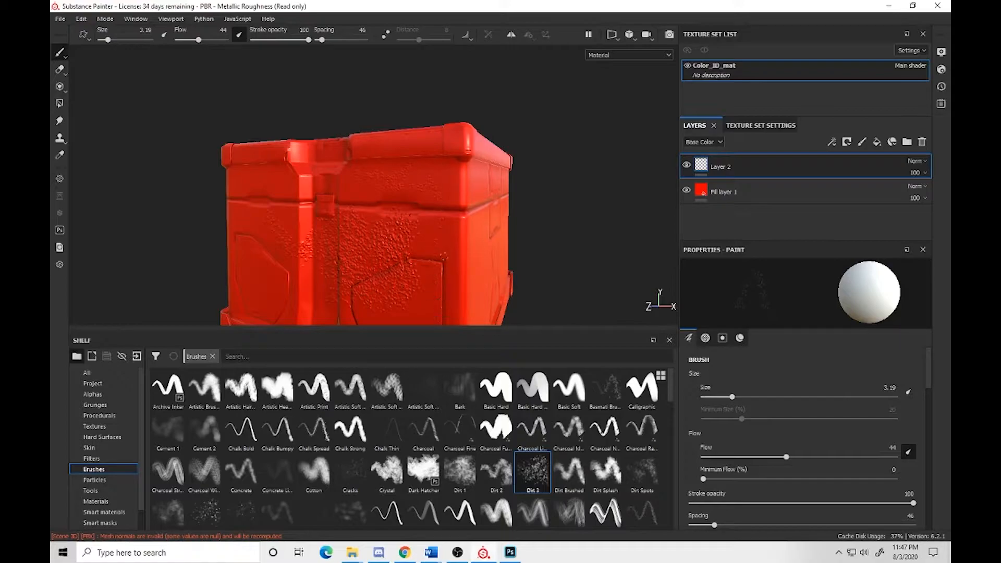
pyautogui.scroll(-6, 839, 423)
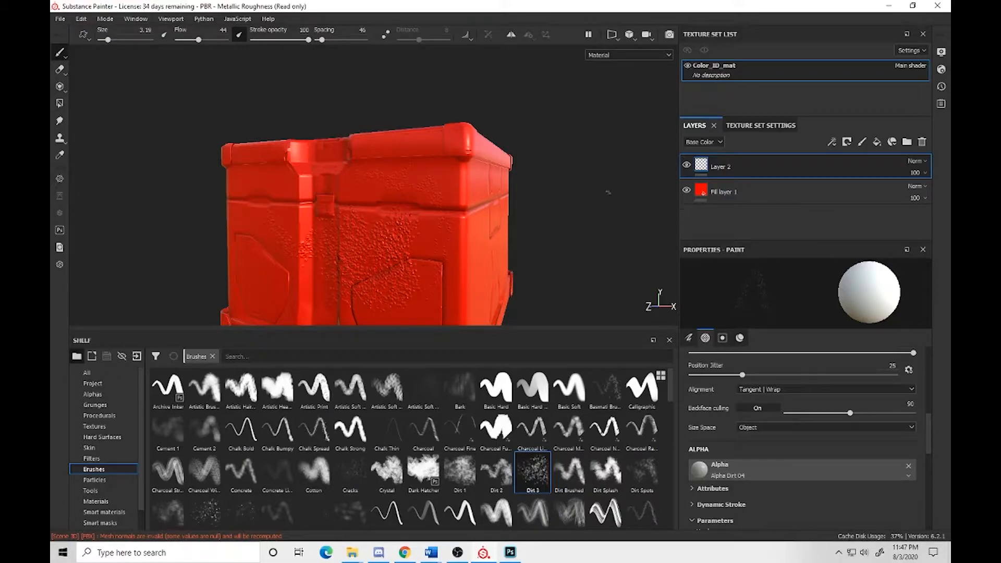
pyautogui.scroll(4, 839, 413)
pyautogui.scroll(2, 832, 411)
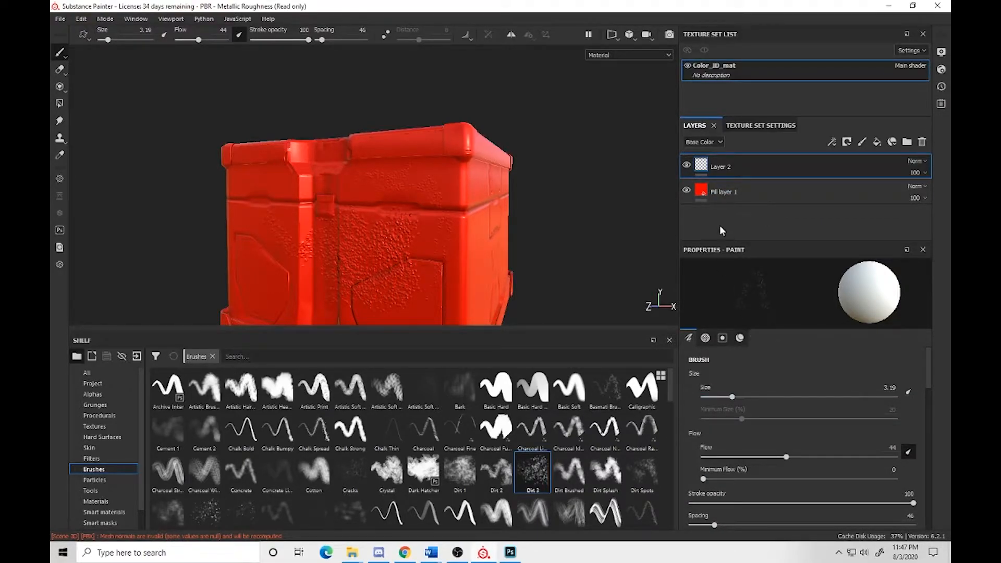
# Step: Delete Layer 2 and the red Fill layer 1 to empty the layer stack
pyautogui.click(922, 144)
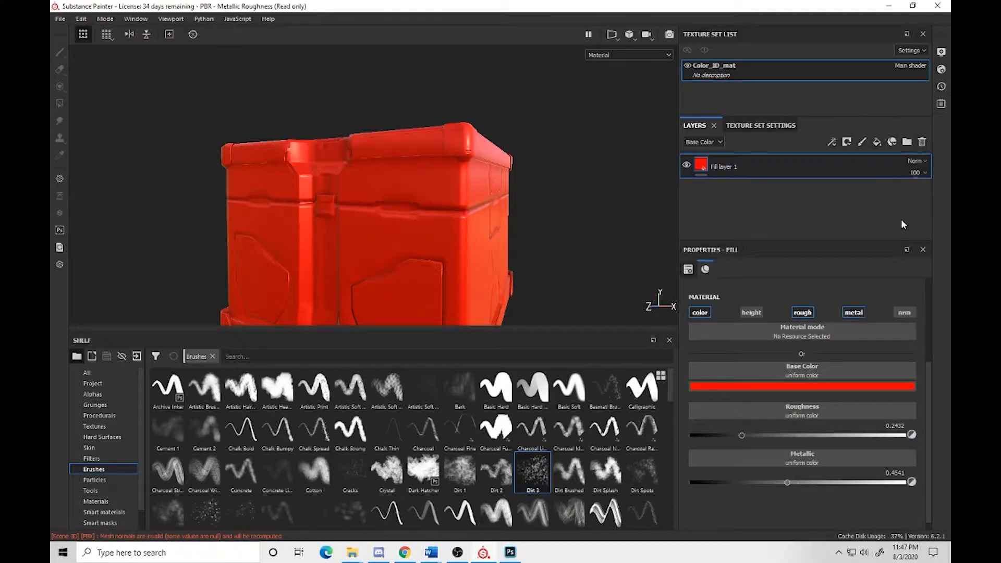
pyautogui.click(922, 142)
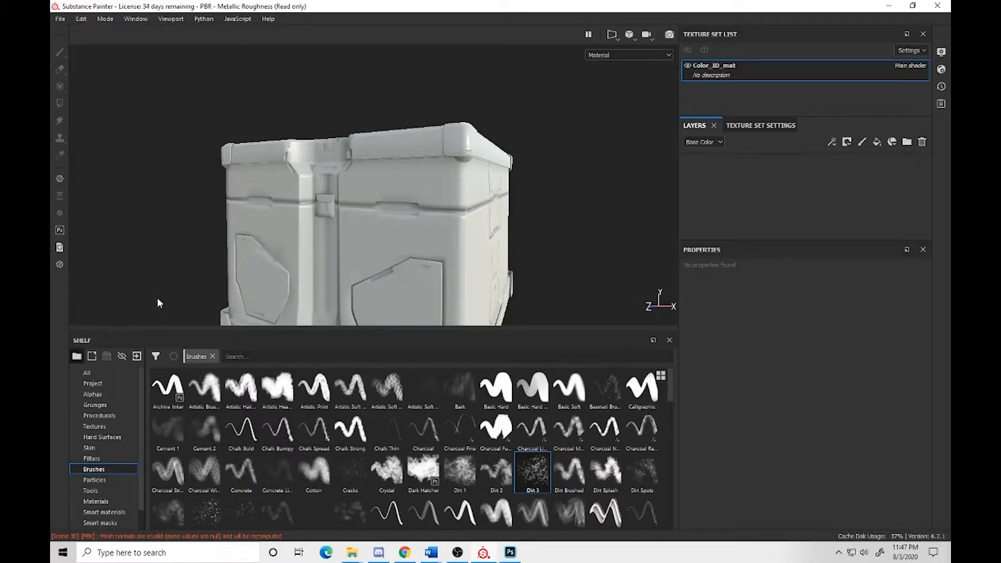
# Step: Find Iron Raw Damaged among the shelf's materials and add it to the empty layer stack
pyautogui.scroll(-1, 102, 476)
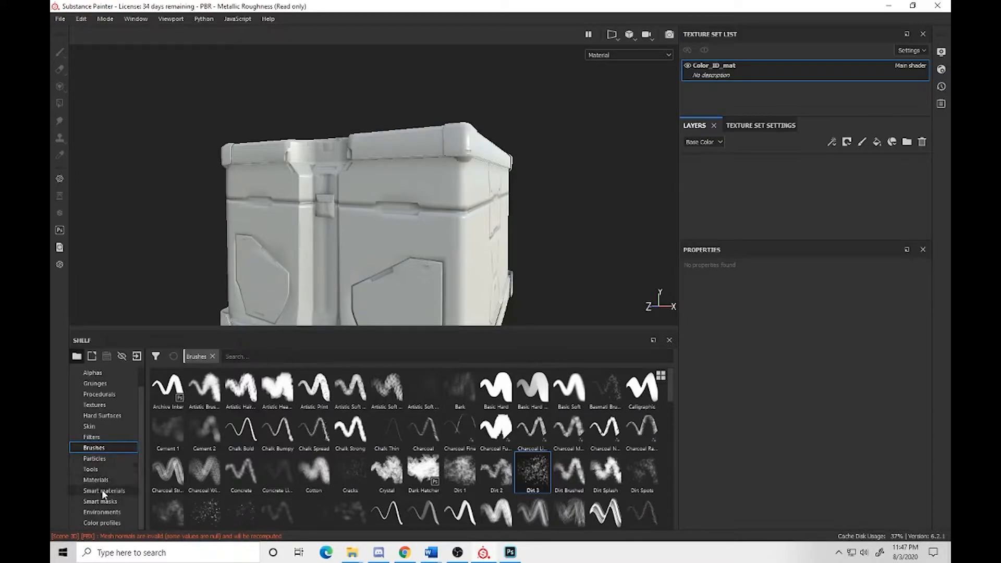
pyautogui.click(104, 481)
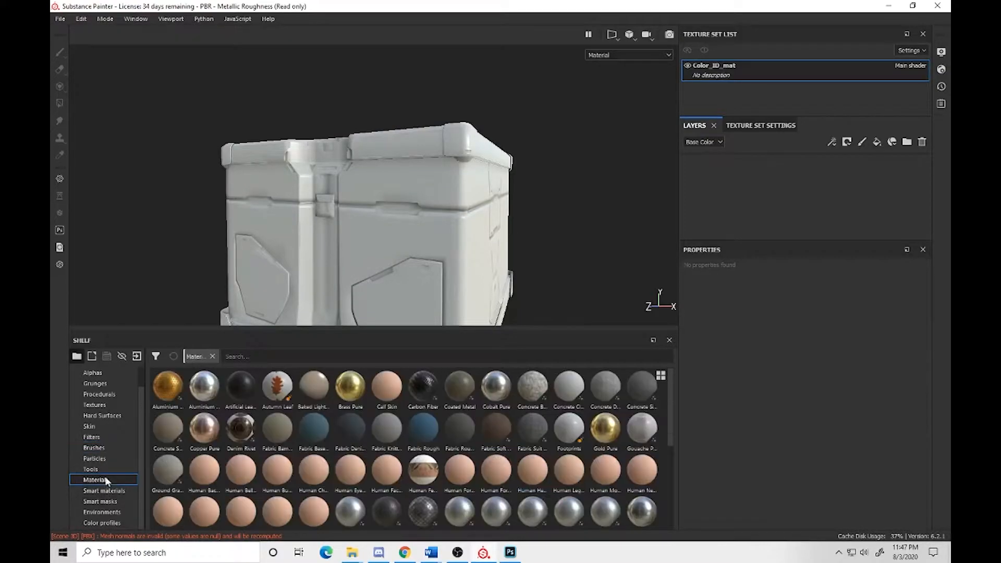
pyautogui.scroll(-3, 485, 443)
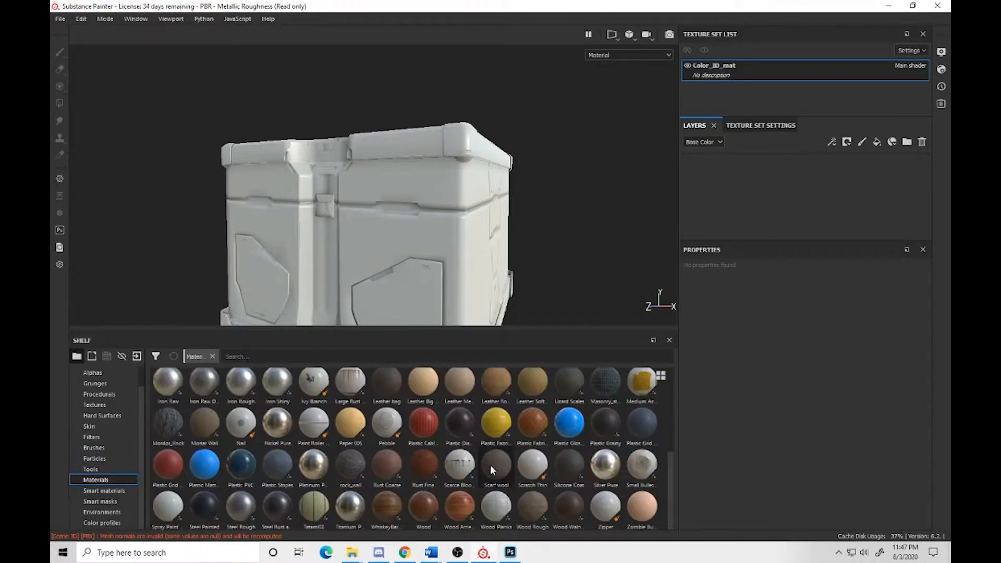
pyautogui.scroll(2, 487, 445)
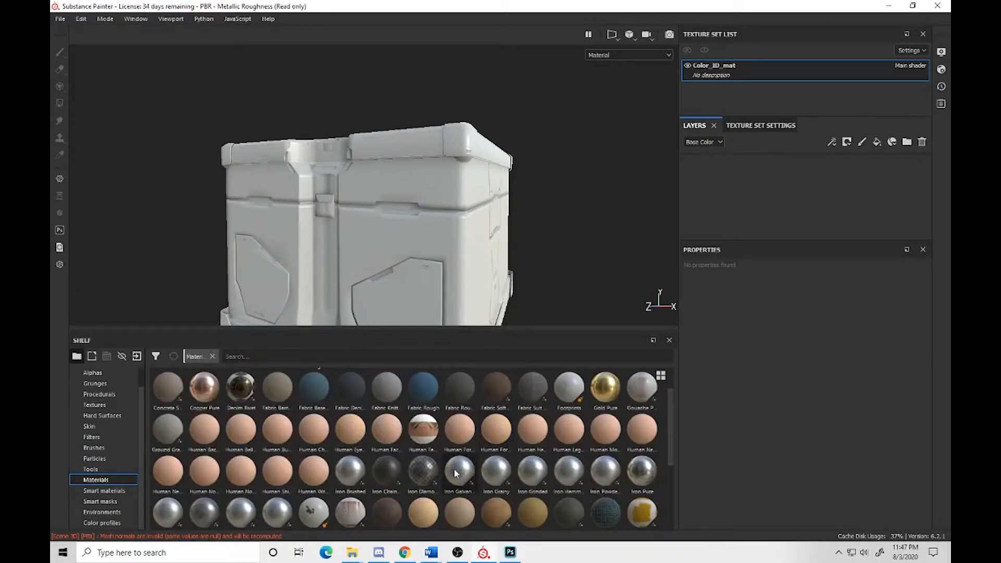
pyautogui.moveTo(496, 478)
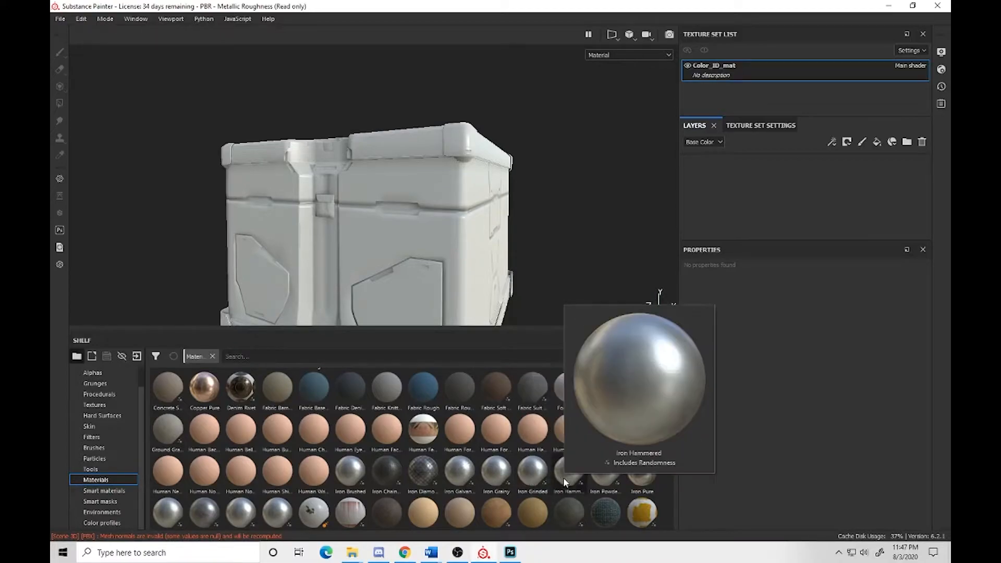
pyautogui.moveTo(645, 482)
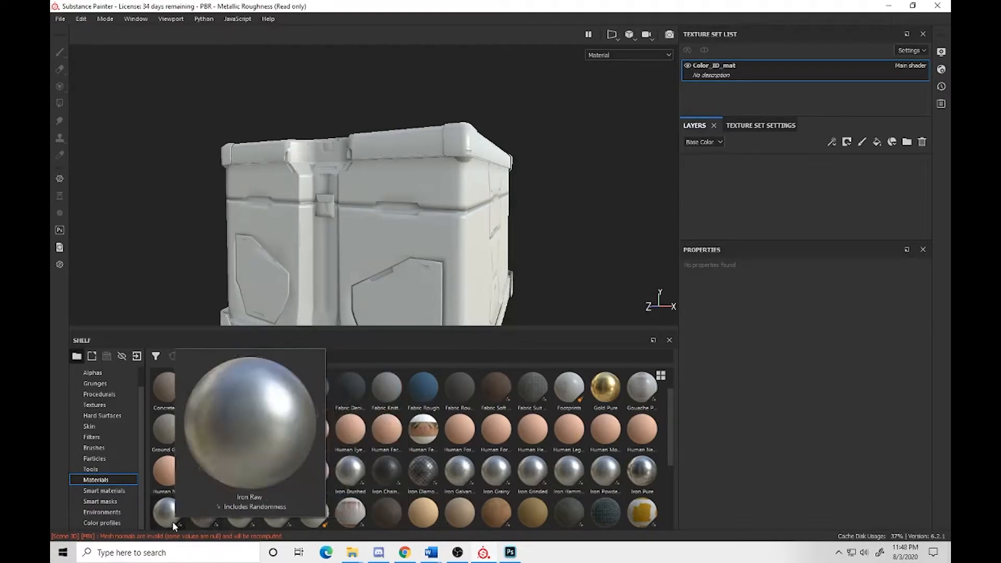
pyautogui.moveTo(443, 467)
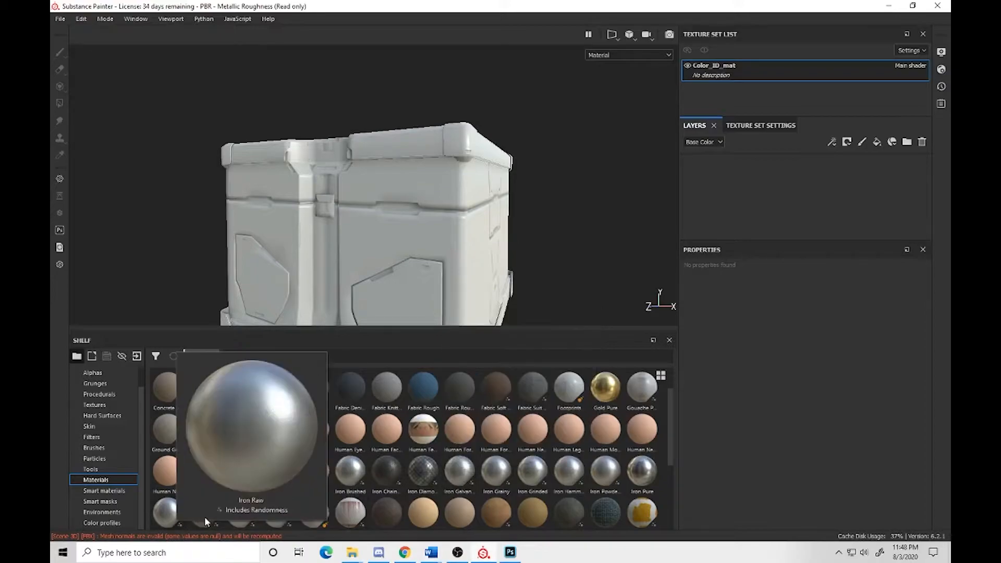
pyautogui.moveTo(205, 517)
pyautogui.moveTo(204, 513); pyautogui.dragTo(714, 167)
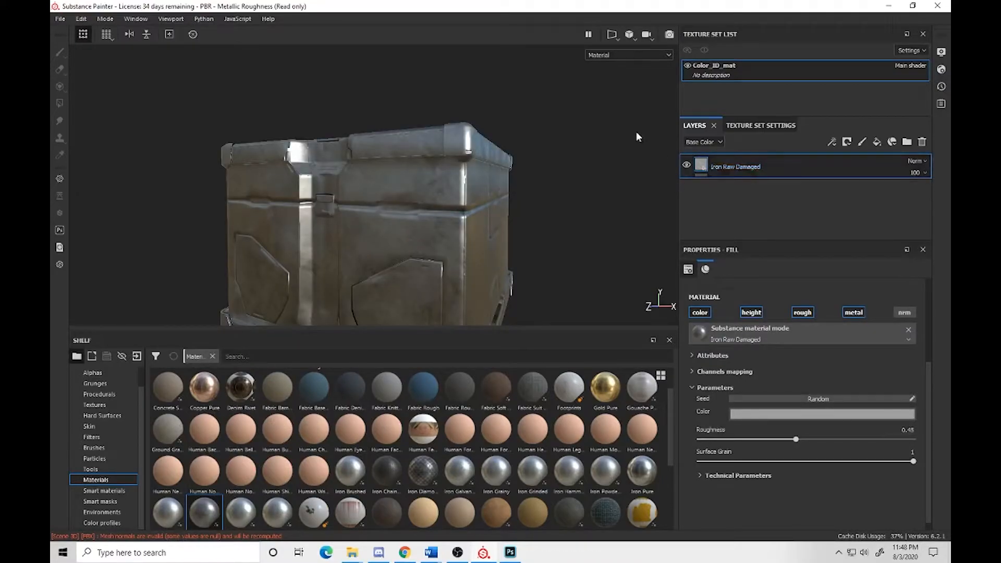
# Step: Set the UV scale of the Iron Raw Damaged fill to 7.11
pyautogui.moveTo(467, 182)
pyautogui.keyDown('alt'); pyautogui.mouseDown()
pyautogui.moveTo(493, 173)
pyautogui.moveTo(472, 205)
pyautogui.moveTo(480, 204)
pyautogui.moveTo(462, 197)
pyautogui.moveTo(453, 160)
pyautogui.moveTo(463, 183)
pyautogui.mouseUp(); pyautogui.keyUp('alt')
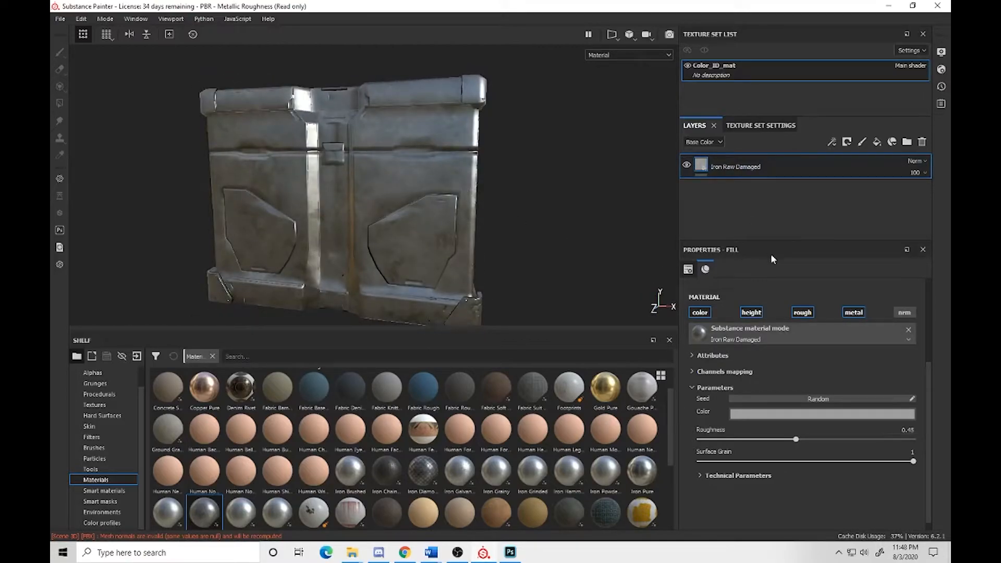
pyautogui.scroll(5, 767, 324)
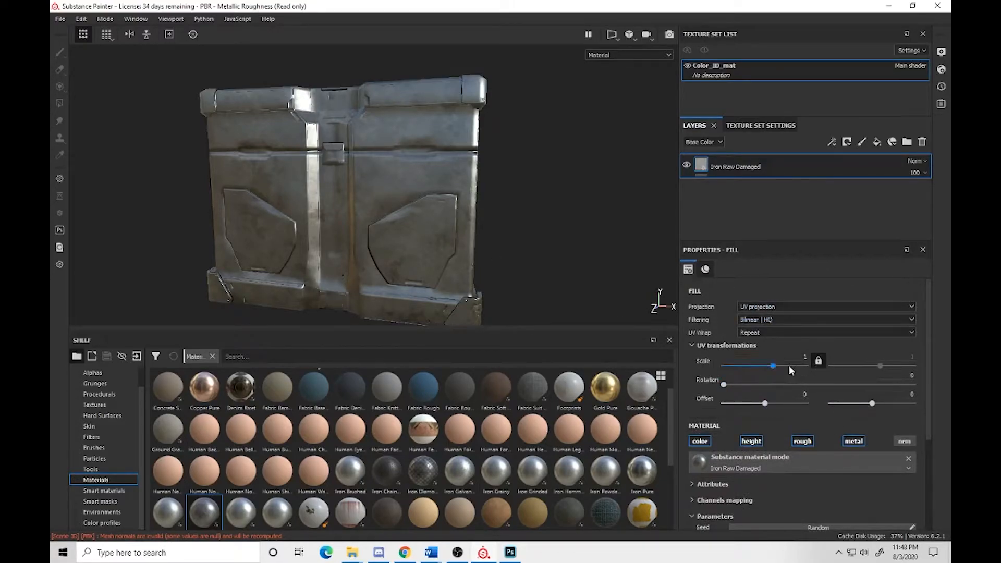
pyautogui.moveTo(773, 366); pyautogui.dragTo(786, 366)
pyautogui.moveTo(788, 365); pyautogui.dragTo(762, 361)
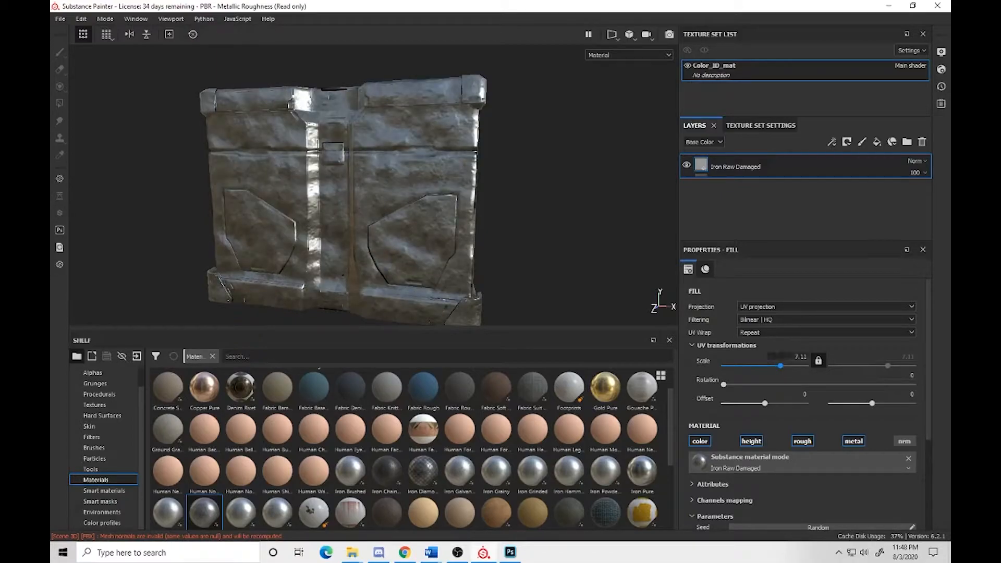
# Step: Try UV scales of 3 and 1 for the Iron Raw Damaged fill
pyautogui.doubleClick(785, 357)
pyautogui.write('3')
pyautogui.press('Return')
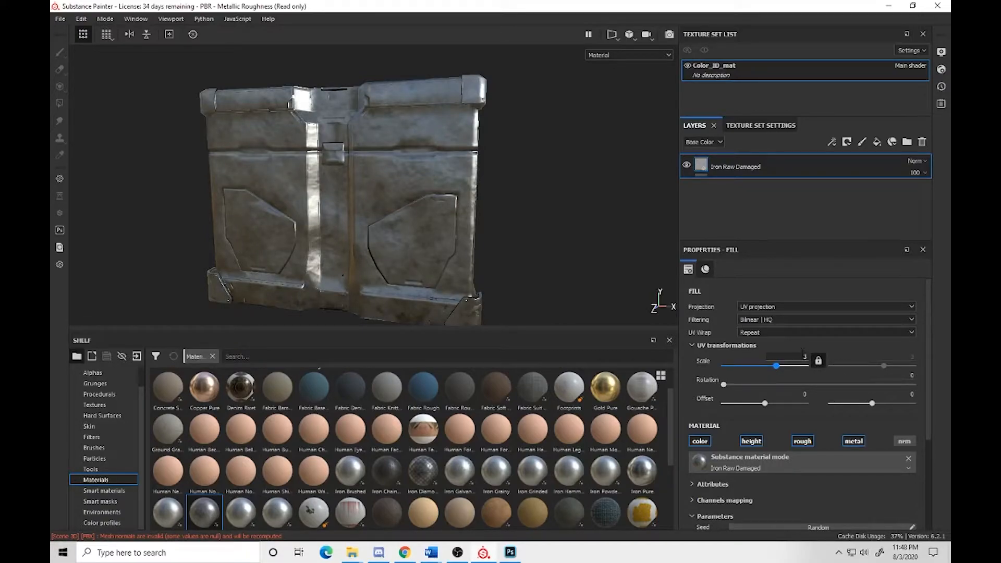
pyautogui.write('1')
pyautogui.press('Return')
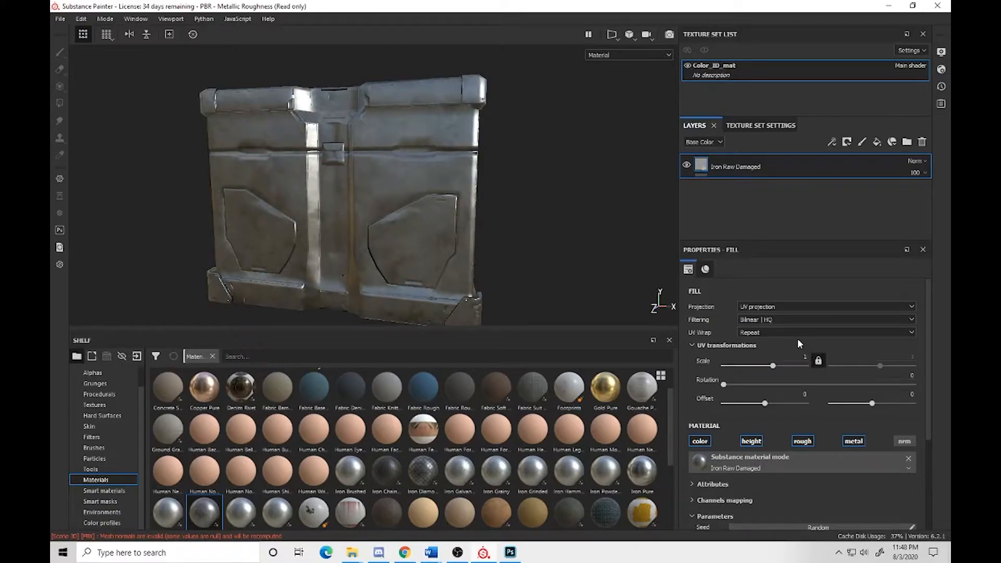
# Step: Compare UV scales of 2, 4 and 3 on the iron fill while checking the crate's front and side
pyautogui.doubleClick(805, 357)
pyautogui.write('2')
pyautogui.press('Return')
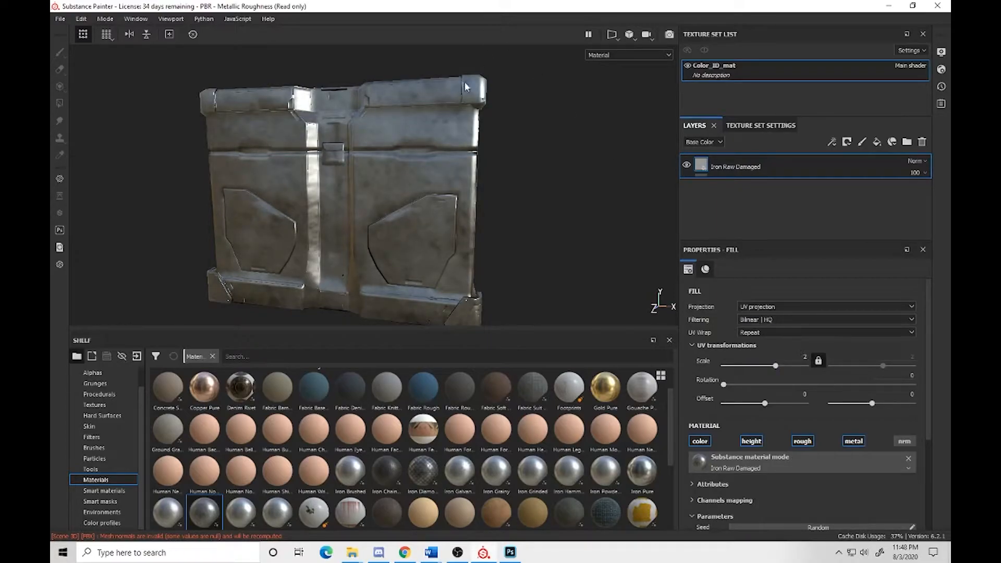
pyautogui.keyDown('alt'); pyautogui.moveTo(421, 73); pyautogui.dragTo(333, 115); pyautogui.keyUp('alt')
pyautogui.doubleClick(805, 357)
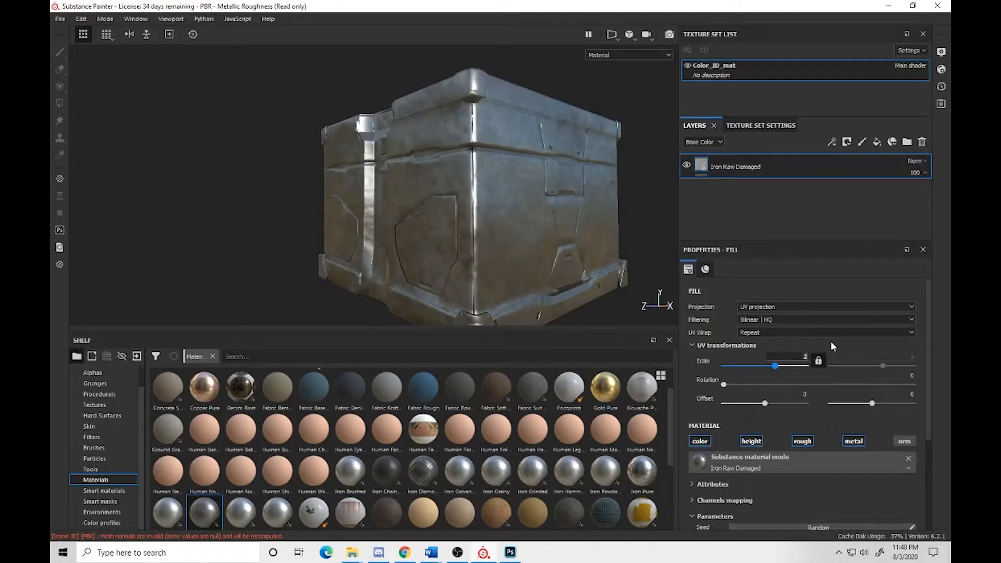
pyautogui.write('4')
pyautogui.press('Return')
pyautogui.keyDown('alt'); pyautogui.moveTo(501, 197); pyautogui.dragTo(548, 234); pyautogui.keyUp('alt')
pyautogui.doubleClick(804, 357)
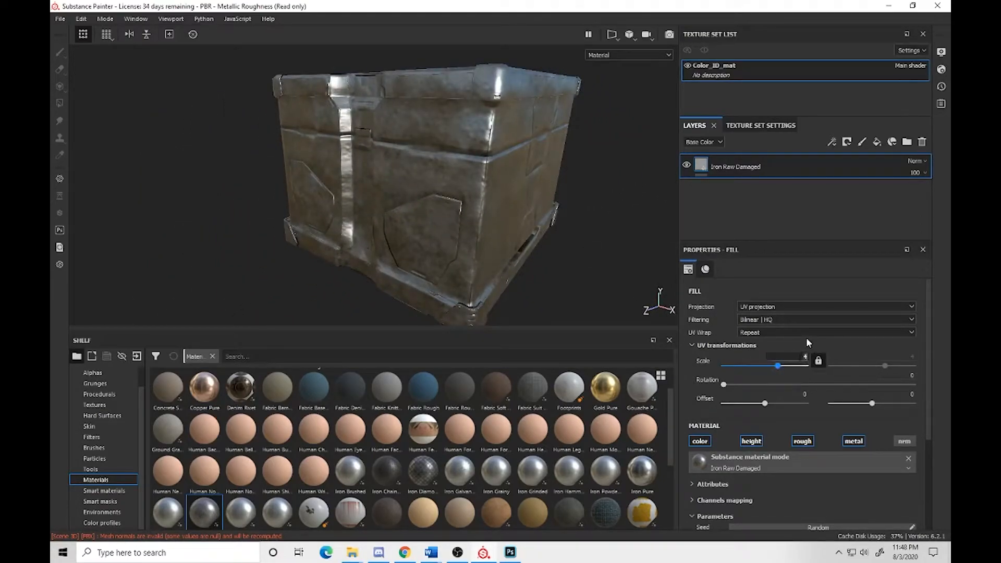
pyautogui.write('3')
pyautogui.press('Return')
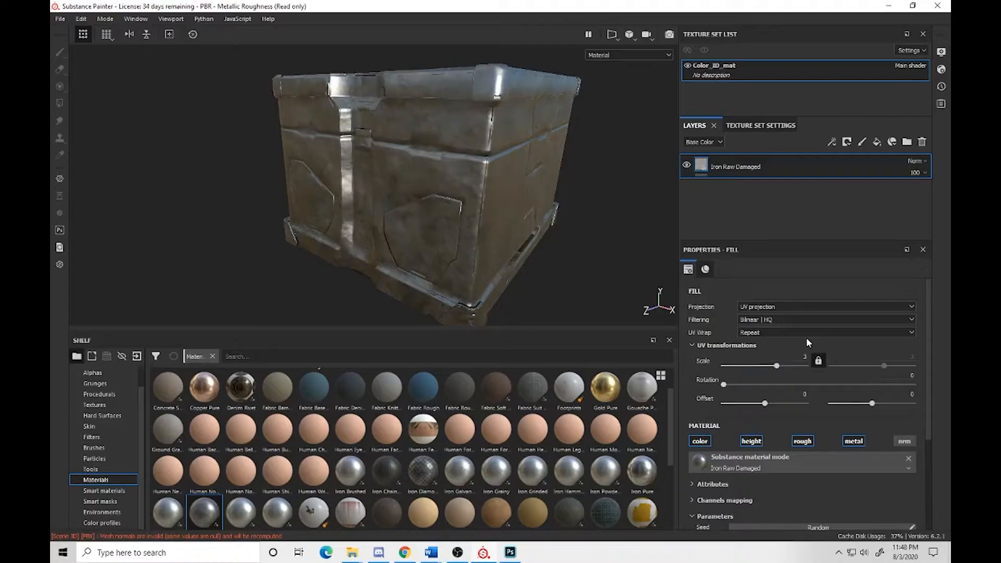
# Step: Set the UV scale of the iron fill to 2 and check the whole crate front
pyautogui.keyDown('alt'); pyautogui.moveTo(478, 171); pyautogui.dragTo(569, 154); pyautogui.keyUp('alt')
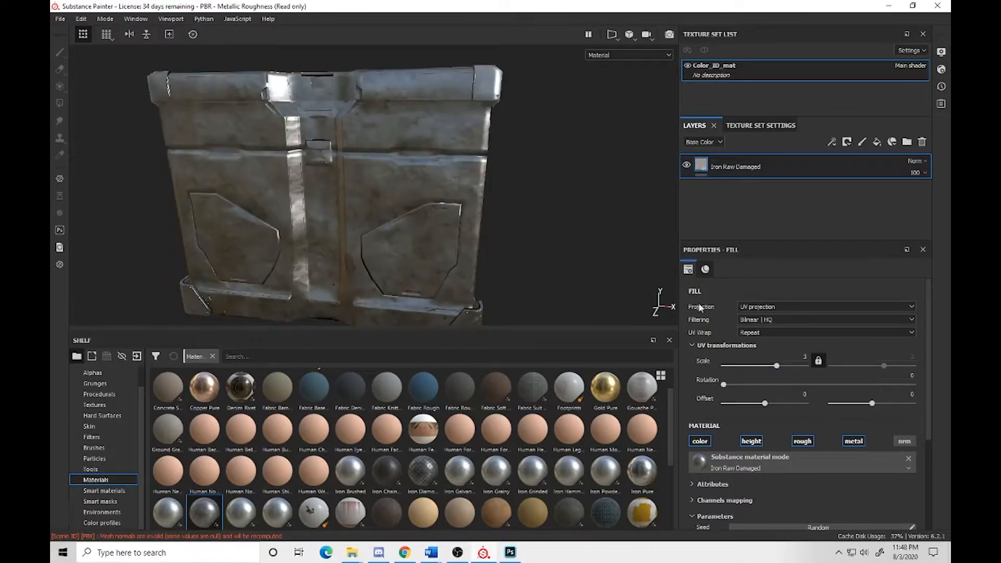
pyautogui.doubleClick(804, 357)
pyautogui.write('2')
pyautogui.press('Return')
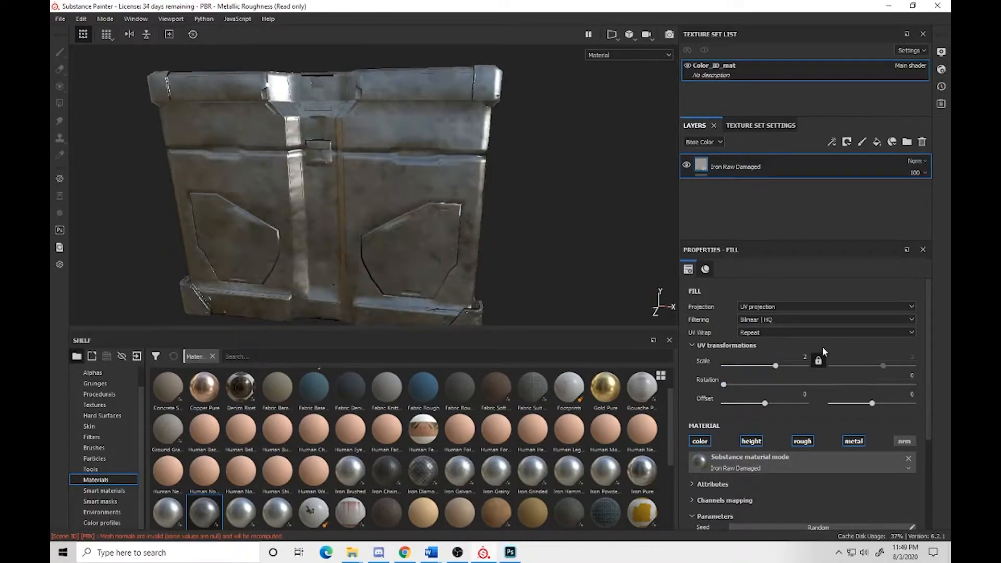
pyautogui.keyDown('alt'); pyautogui.moveTo(368, 169); pyautogui.dragTo(451, 279); pyautogui.keyUp('alt')
pyautogui.scroll(-3, 450, 276)
pyautogui.keyDown('alt'); pyautogui.moveTo(521, 286); pyautogui.dragTo(513, 237, button='middle'); pyautogui.keyUp('alt')
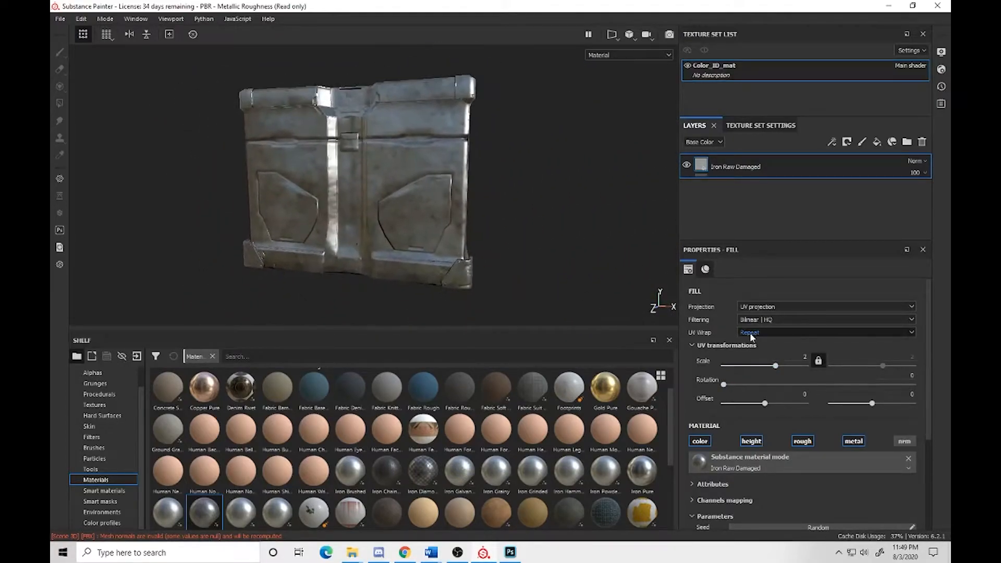
# Step: Try rotating the iron fill's UV mapping, check the crate's side, and return the rotation to 0
pyautogui.moveTo(724, 383); pyautogui.dragTo(755, 384)
pyautogui.keyDown('alt'); pyautogui.moveTo(536, 235); pyautogui.dragTo(490, 233); pyautogui.keyUp('alt')
pyautogui.moveTo(755, 384); pyautogui.dragTo(683, 388)
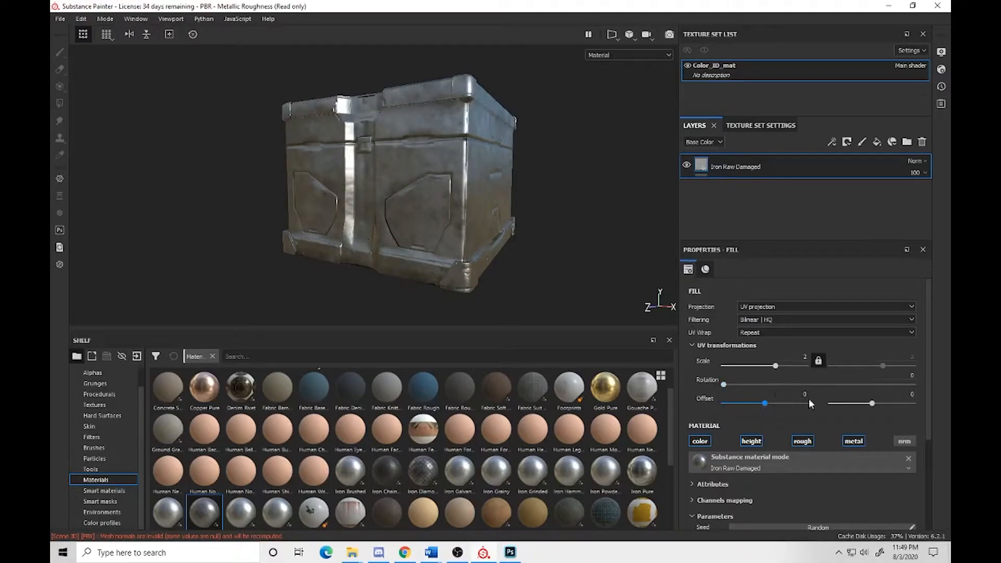
# Step: Shift the iron fill's UV offset to -0.43 and 0.21 and inspect the crate's front
pyautogui.moveTo(768, 408); pyautogui.dragTo(747, 408)
pyautogui.keyDown('alt'); pyautogui.moveTo(467, 222); pyautogui.dragTo(546, 212); pyautogui.keyUp('alt')
pyautogui.moveTo(884, 410); pyautogui.dragTo(880, 404)
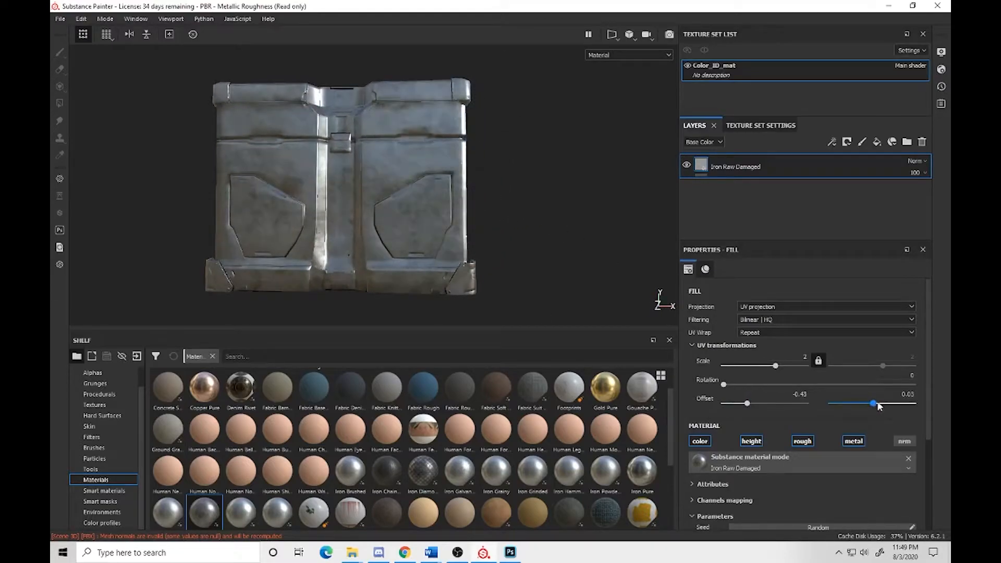
pyautogui.keyDown('alt'); pyautogui.moveTo(503, 221); pyautogui.dragTo(465, 239); pyautogui.keyUp('alt')
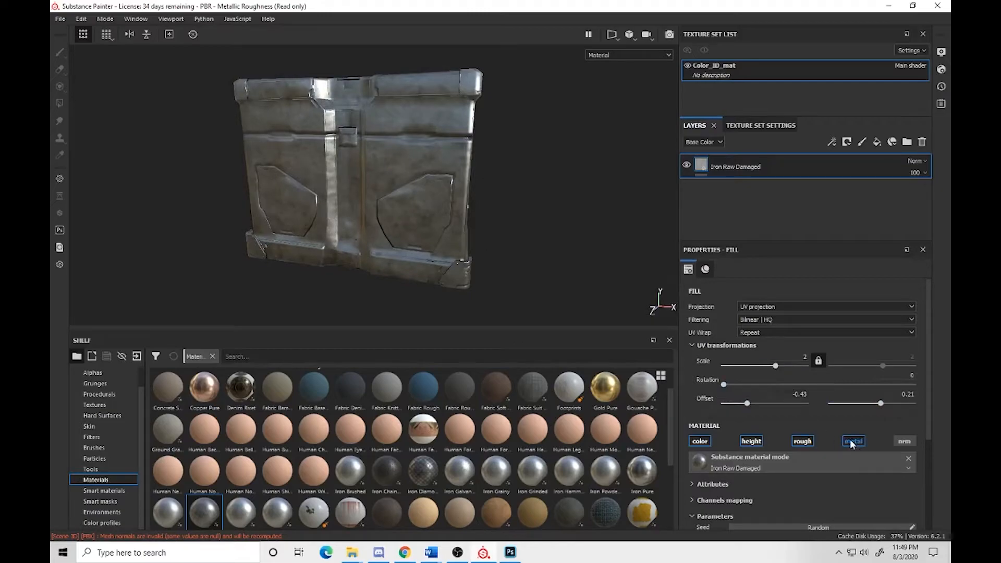
# Step: Reset both UV offset values of the iron fill to 0
pyautogui.scroll(-3, 848, 440)
pyautogui.scroll(2, 811, 401)
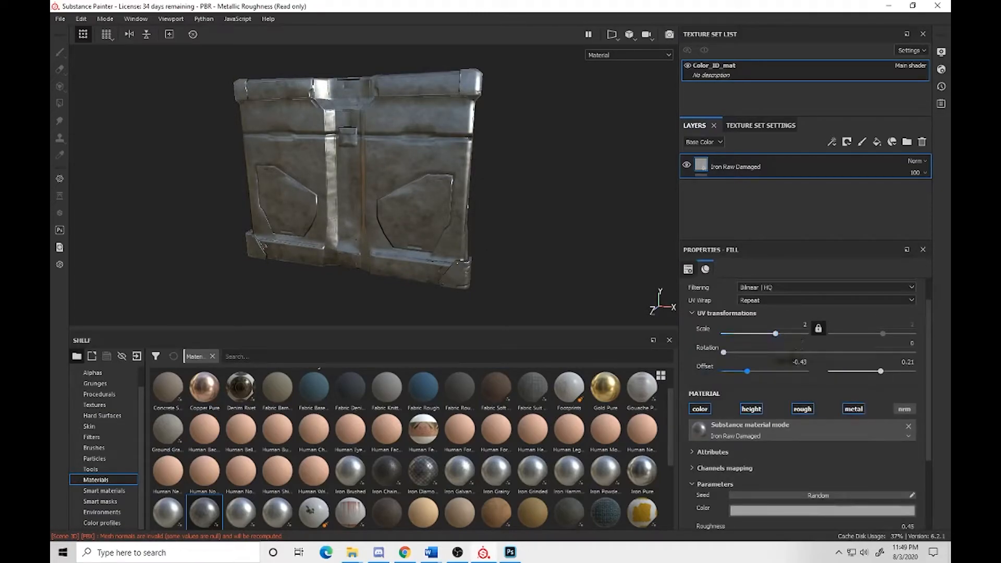
pyautogui.press('Tab')
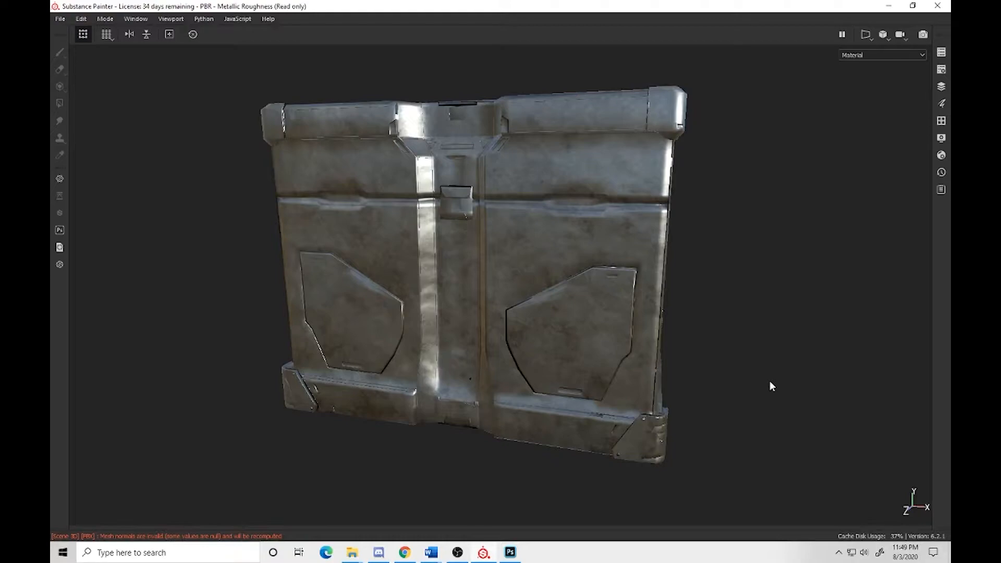
pyautogui.press('Tab')
pyautogui.press('Tab')
pyautogui.press('Tab')
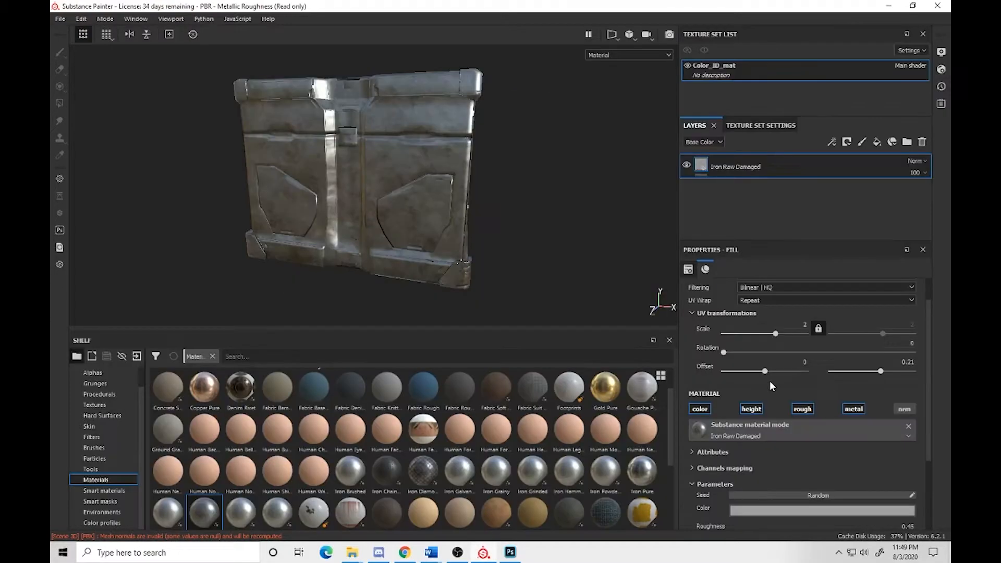
pyautogui.click(900, 363)
pyautogui.write('0')
# Step: Try a red color for the Iron Raw Damaged material and undo it
pyautogui.scroll(-2, 837, 454)
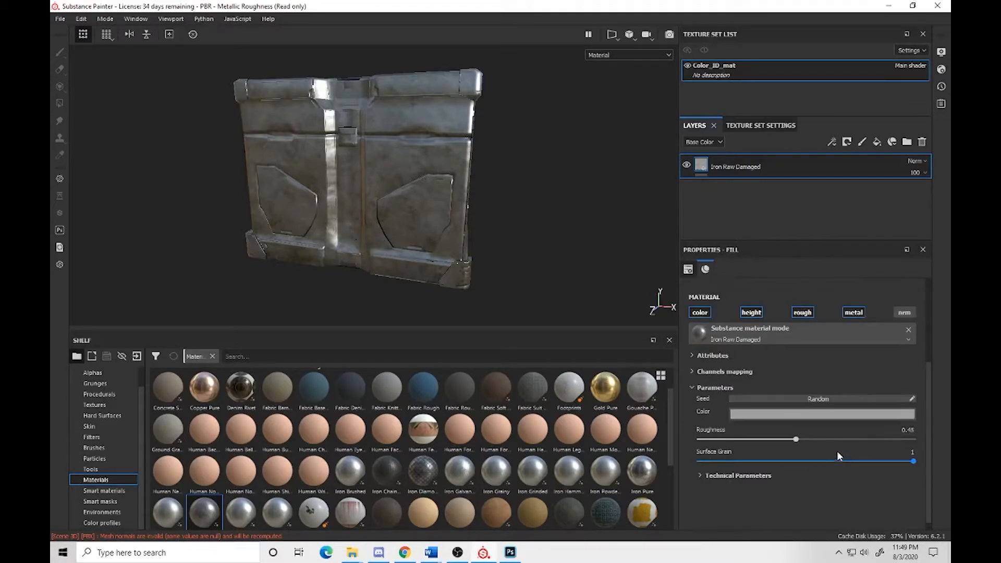
pyautogui.click(820, 420)
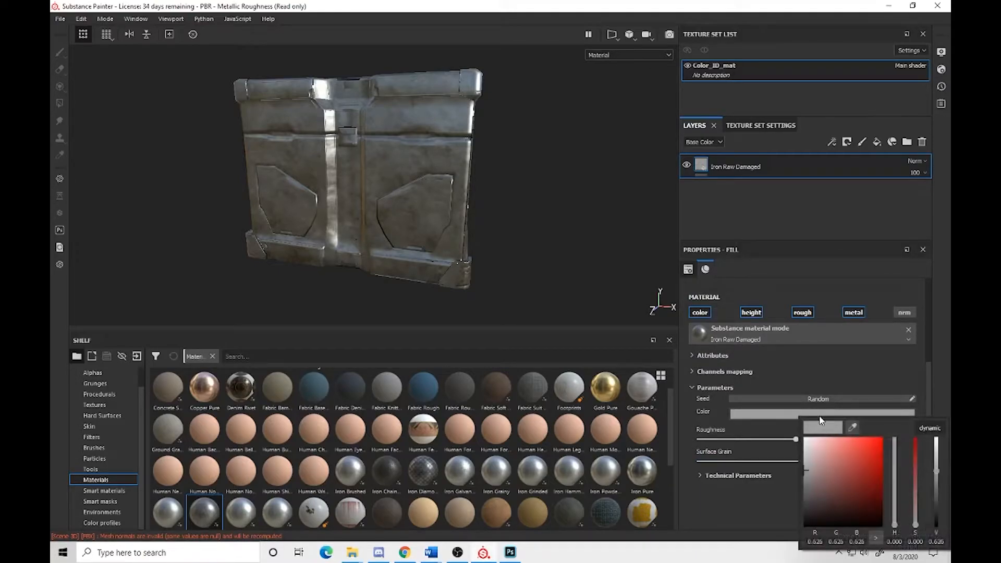
pyautogui.click(859, 471)
pyautogui.click(787, 369)
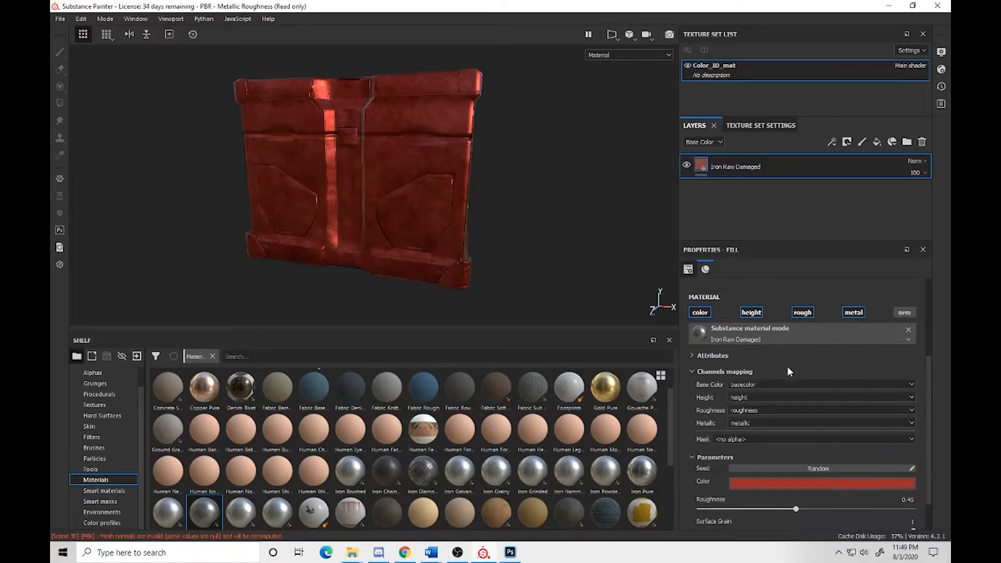
pyautogui.hotkey('ctrl', 'z')
# Step: Expand the material's technical parameters, try a height range of 0.31, and restore it to 0.3
pyautogui.scroll(-2, 849, 443)
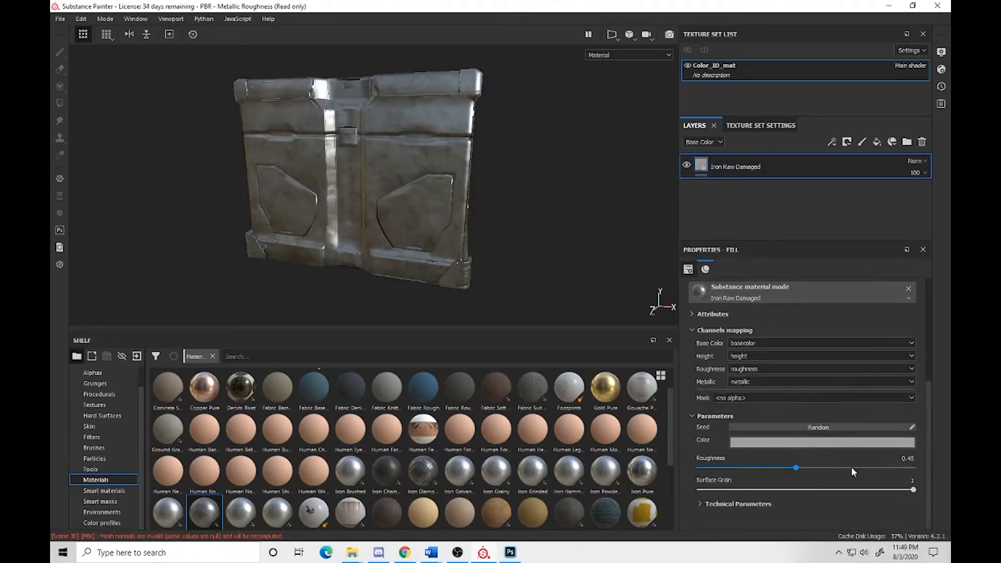
pyautogui.click(700, 503)
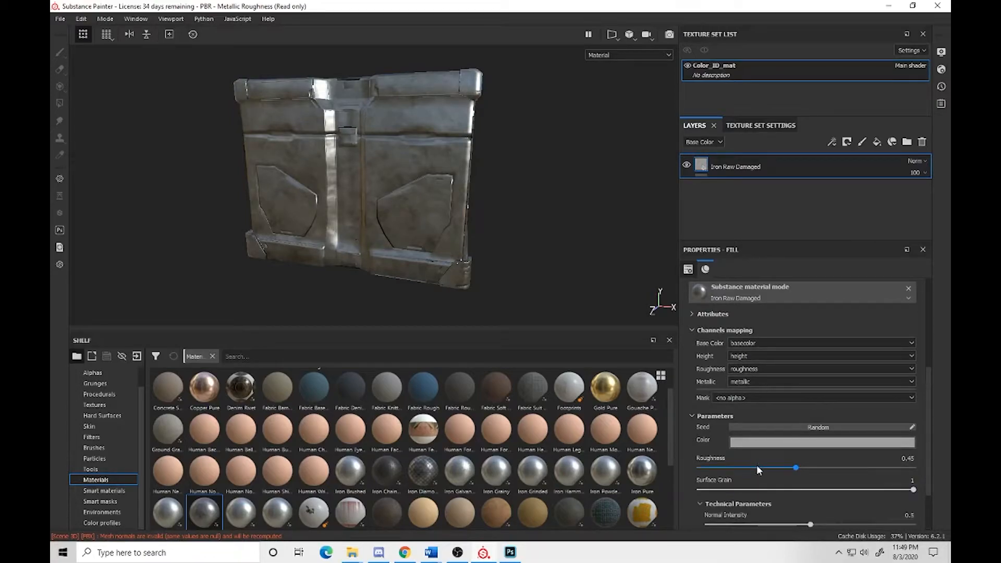
pyautogui.scroll(-3, 756, 465)
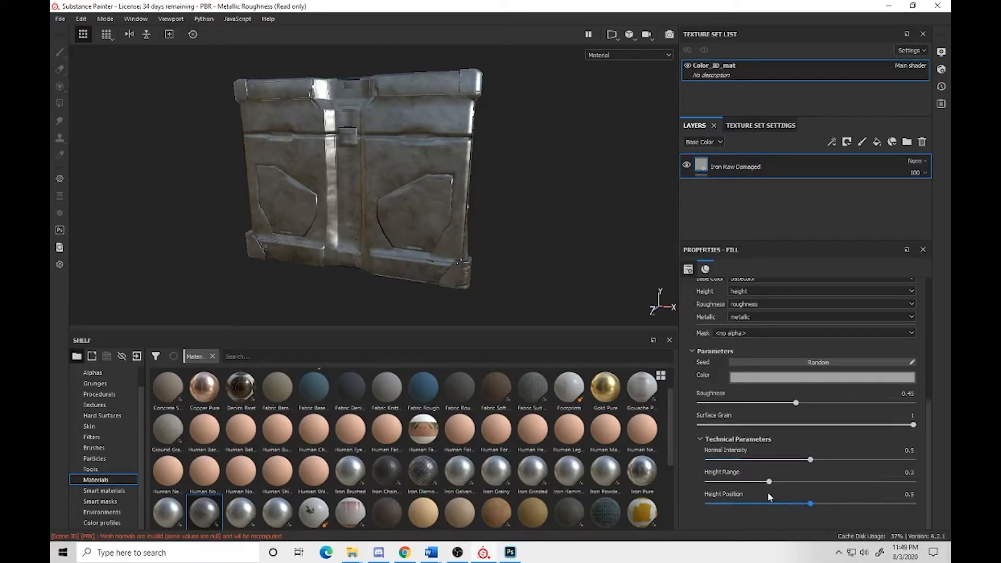
pyautogui.moveTo(769, 481)
pyautogui.mouseDown()
pyautogui.moveTo(924, 480)
pyautogui.moveTo(706, 481)
pyautogui.moveTo(924, 480)
pyautogui.moveTo(750, 487)
pyautogui.moveTo(773, 486)
pyautogui.mouseUp()
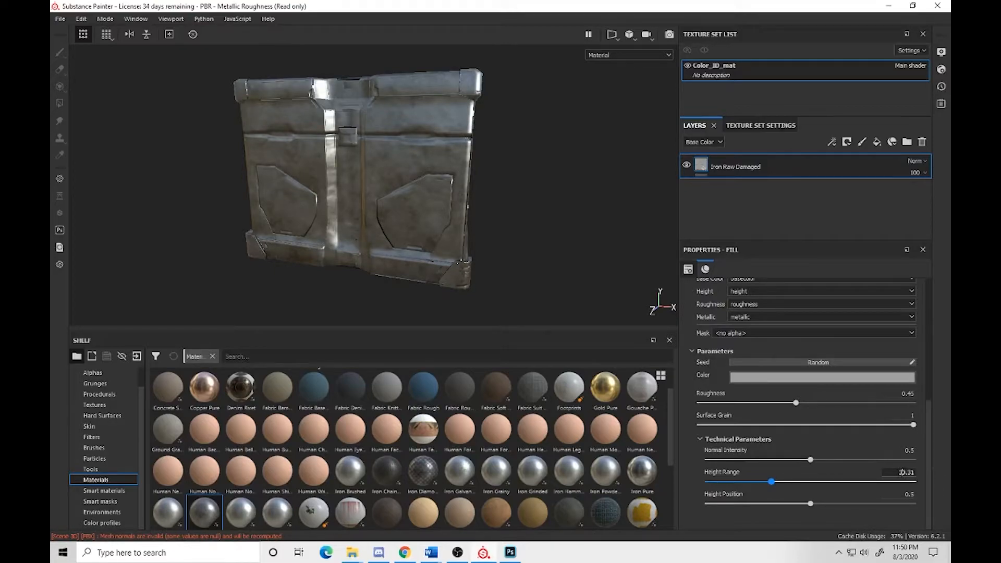
pyautogui.press('Return')
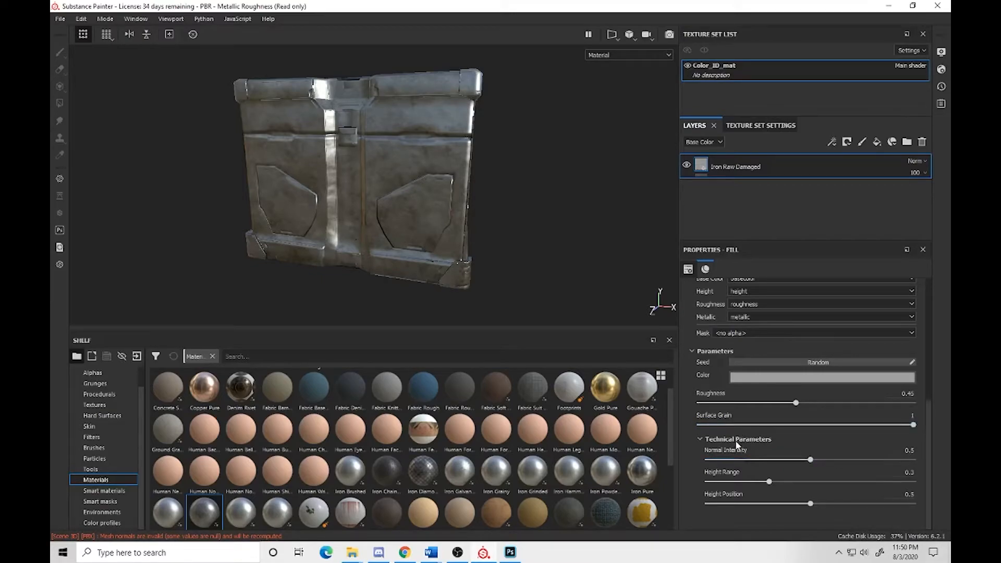
# Step: Raise the iron material's roughness to 0.54 and examine the shine from the crate's other side
pyautogui.scroll(1, 706, 448)
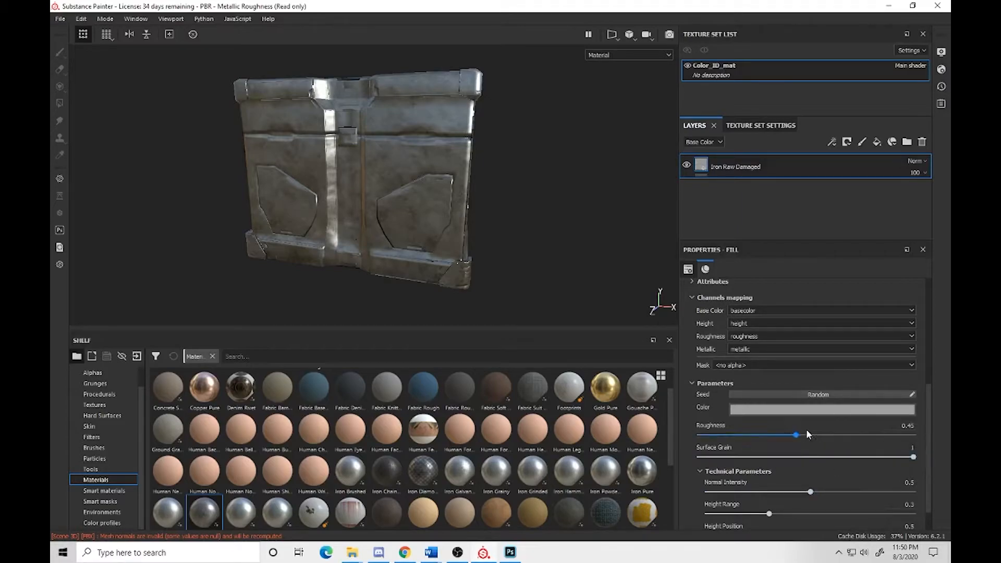
pyautogui.scroll(2, 837, 435)
pyautogui.scroll(-1, 832, 468)
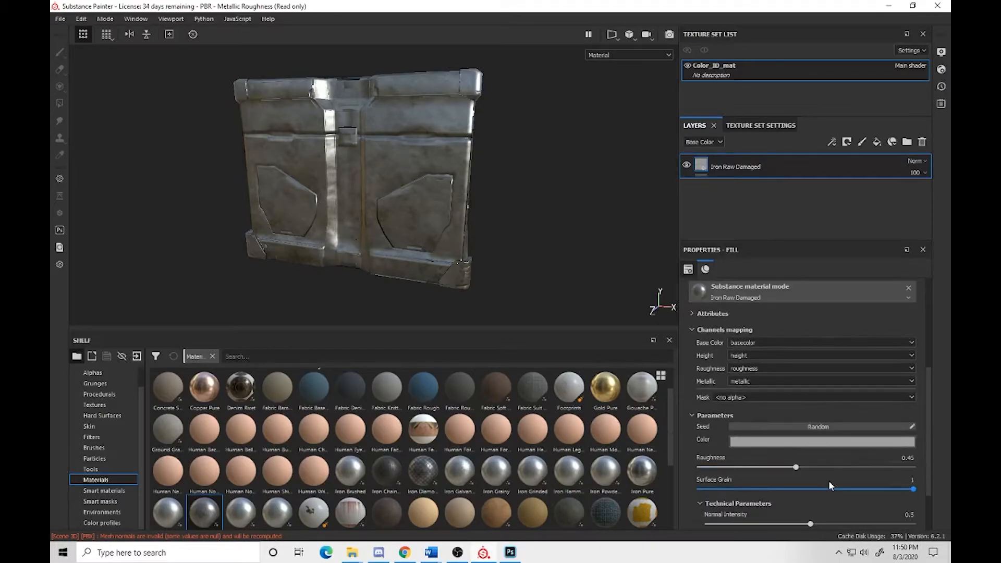
pyautogui.keyDown('alt'); pyautogui.moveTo(436, 127); pyautogui.dragTo(420, 172); pyautogui.keyUp('alt')
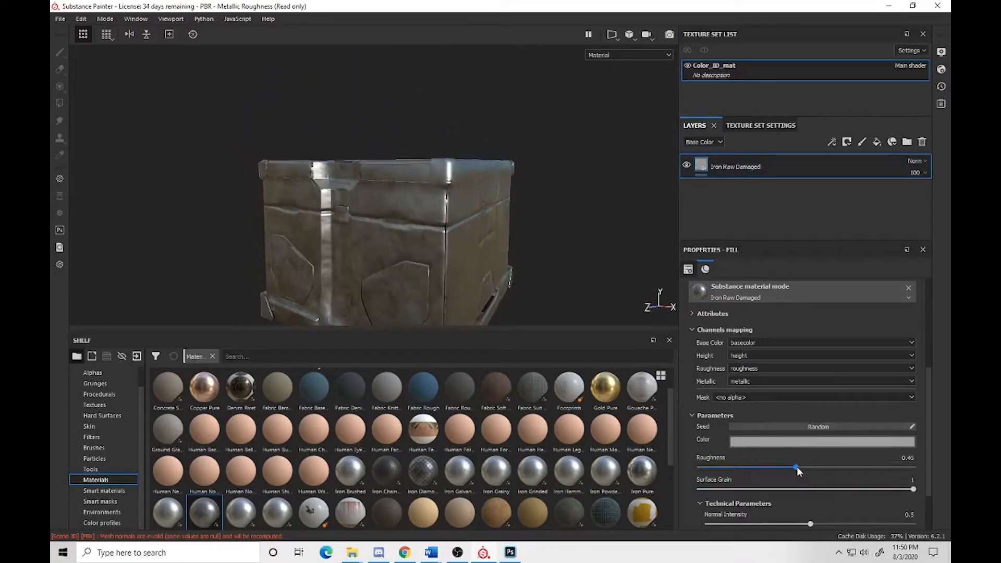
pyautogui.moveTo(811, 469); pyautogui.dragTo(817, 470)
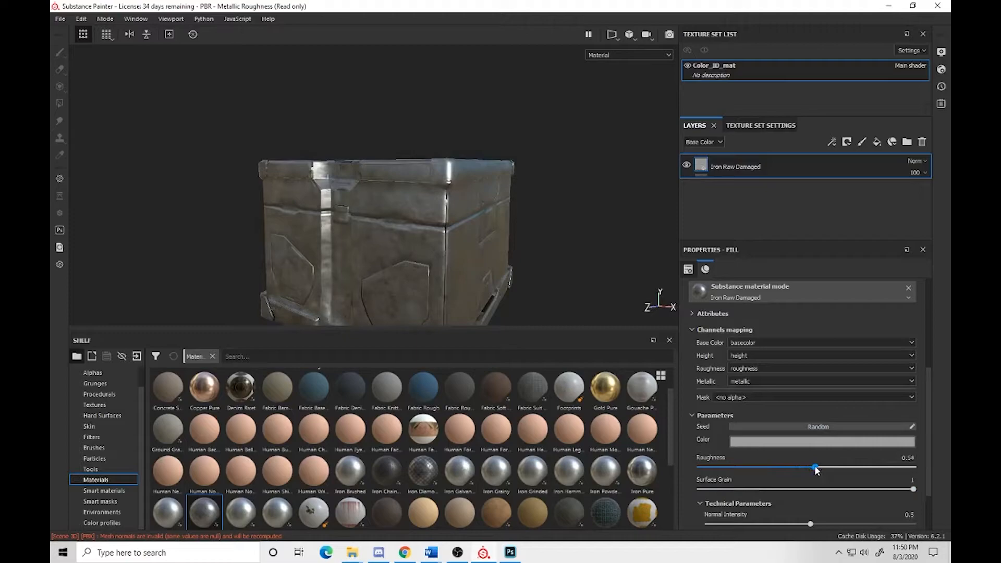
pyautogui.keyDown('alt'); pyautogui.moveTo(395, 239); pyautogui.dragTo(585, 181); pyautogui.keyUp('alt')
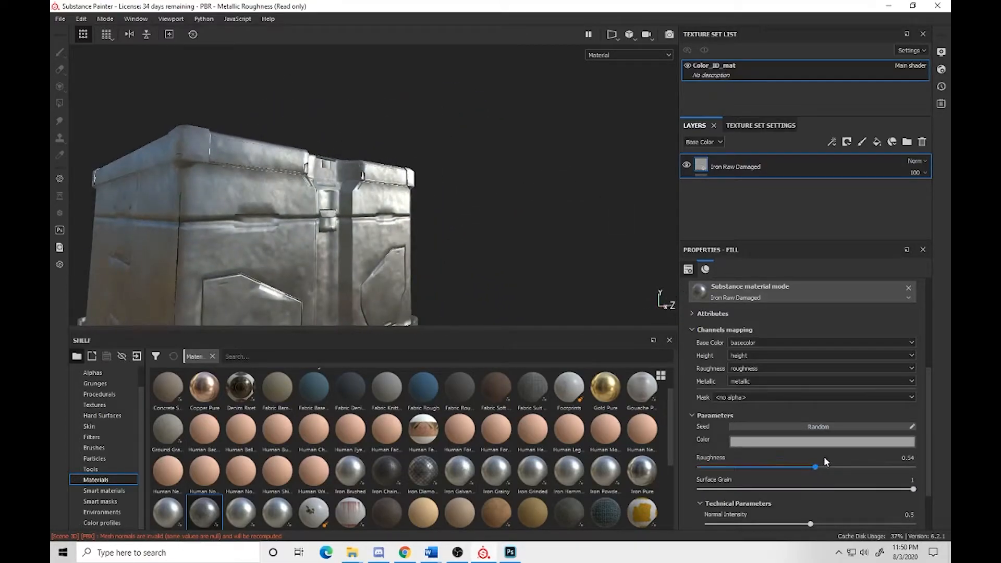
# Step: Fine-tune the iron material's roughness while viewing the crate's front and lid, and settle on 0.45
pyautogui.moveTo(823, 468); pyautogui.dragTo(796, 467)
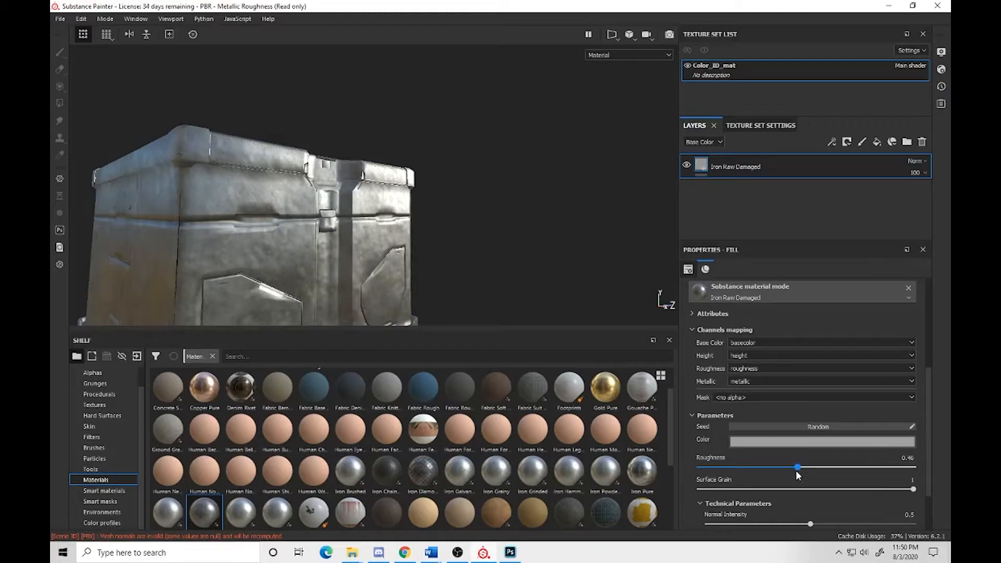
pyautogui.keyDown('alt'); pyautogui.moveTo(482, 204); pyautogui.dragTo(397, 200); pyautogui.keyUp('alt')
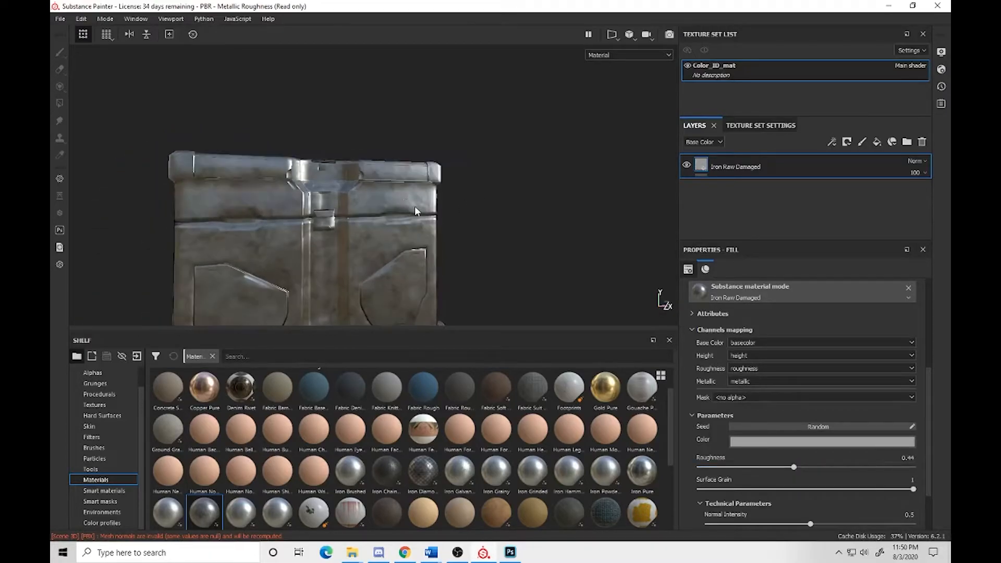
pyautogui.keyDown('alt'); pyautogui.moveTo(572, 245); pyautogui.dragTo(477, 307); pyautogui.keyUp('alt')
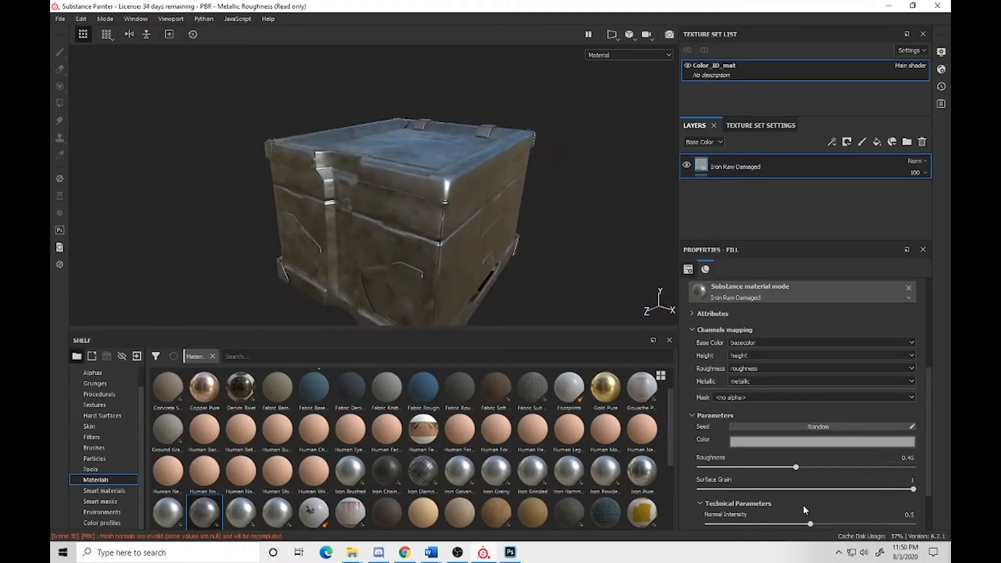
pyautogui.moveTo(796, 467); pyautogui.dragTo(803, 467)
pyautogui.keyDown('alt'); pyautogui.moveTo(458, 244); pyautogui.dragTo(542, 260); pyautogui.keyUp('alt')
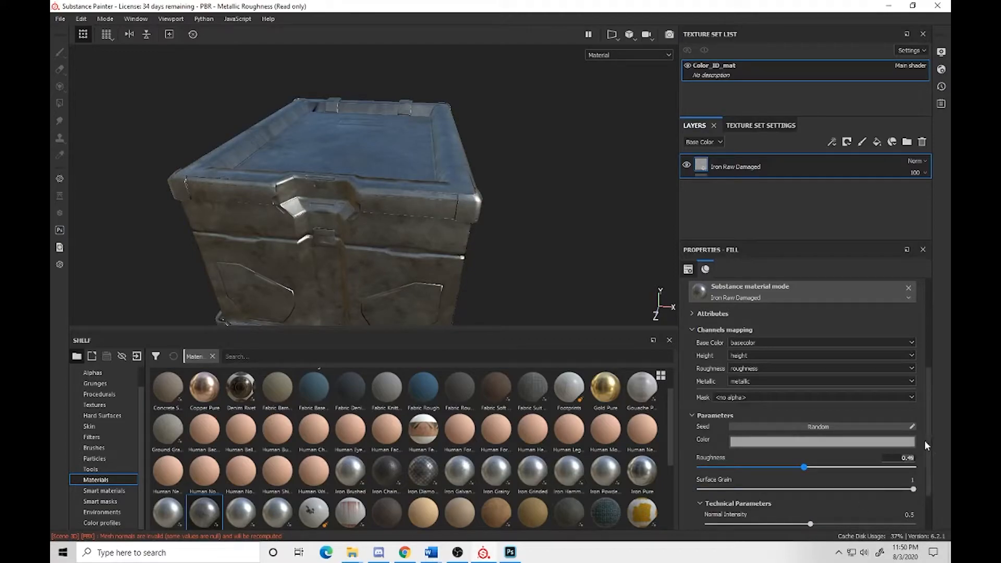
pyautogui.press('Return')
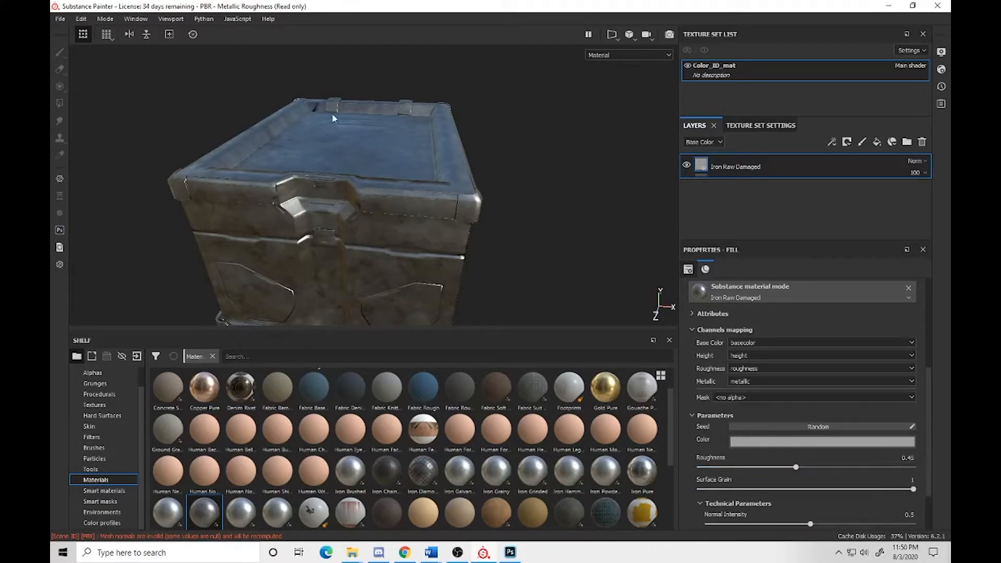
pyautogui.keyDown('alt'); pyautogui.moveTo(588, 218); pyautogui.dragTo(513, 187); pyautogui.keyUp('alt')
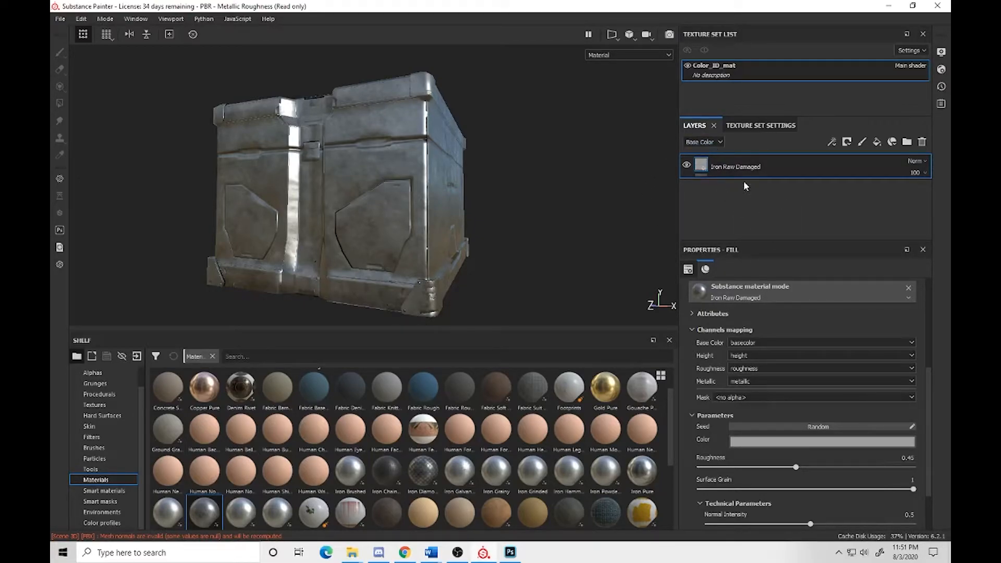
# Step: Add a color-selection mask to the Iron Raw Damaged layer and pick the blue ID color using the split 3D/2D view
pyautogui.rightClick(782, 171)
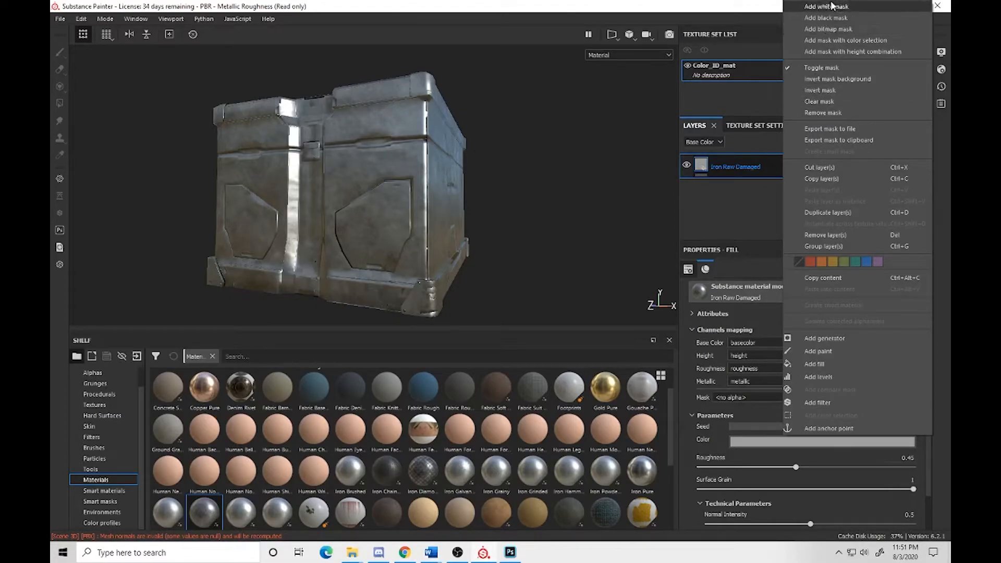
pyautogui.click(840, 45)
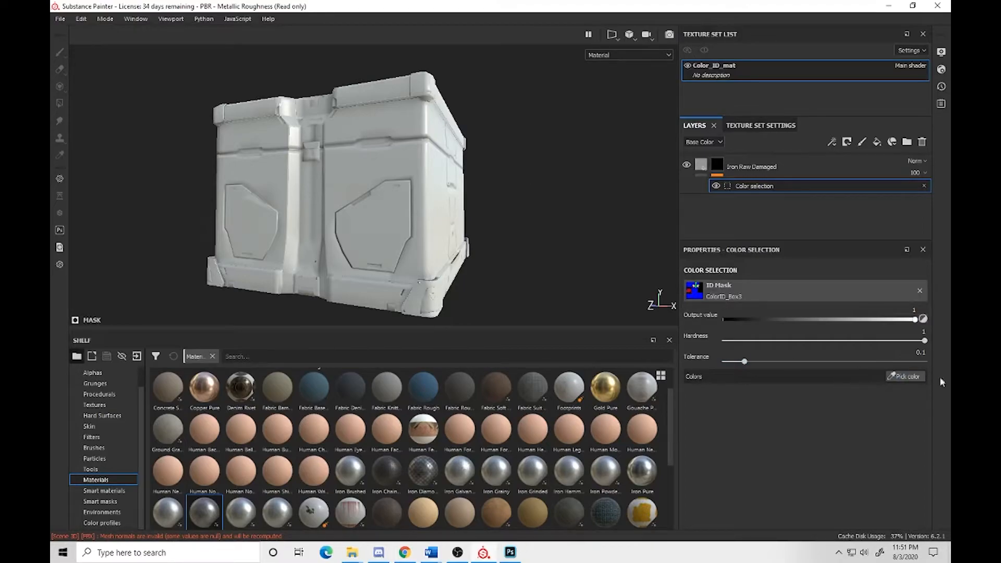
pyautogui.click(904, 377)
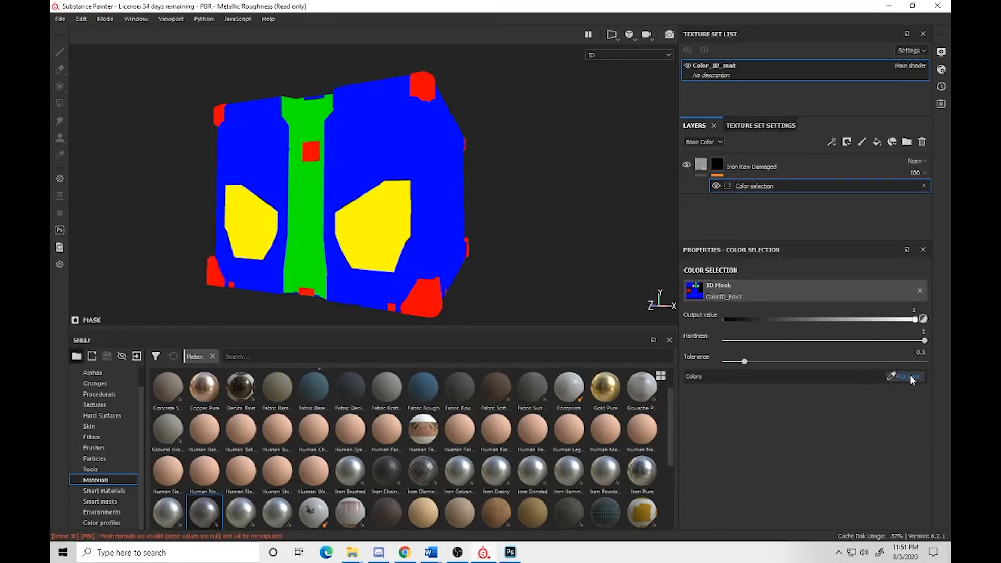
pyautogui.click(633, 35)
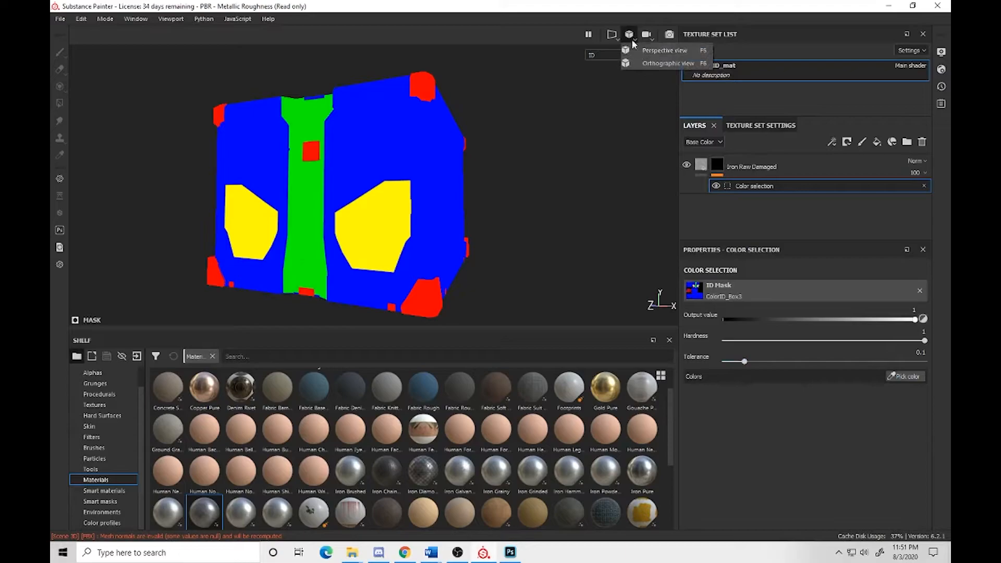
pyautogui.click(612, 35)
pyautogui.click(641, 49)
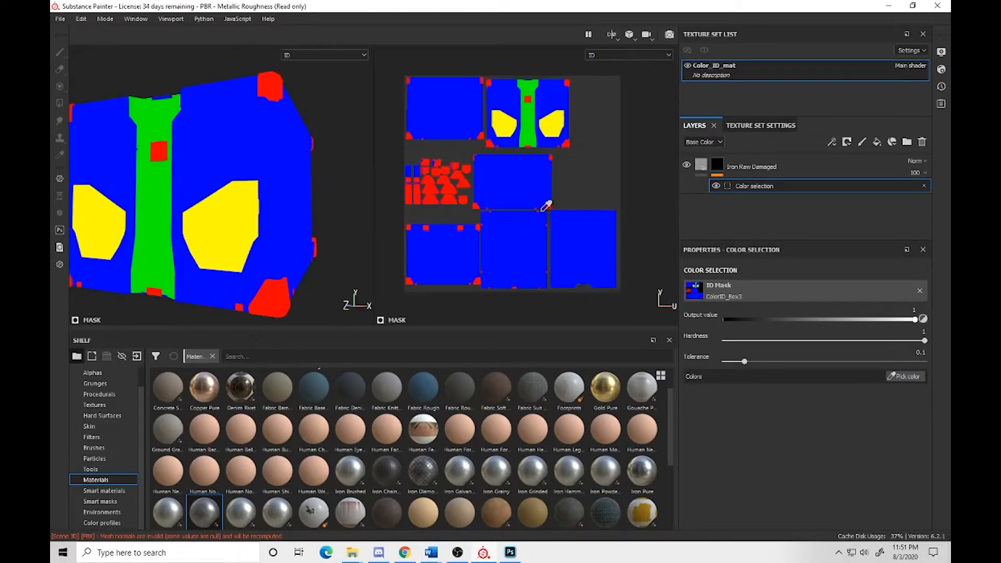
pyautogui.click(526, 240)
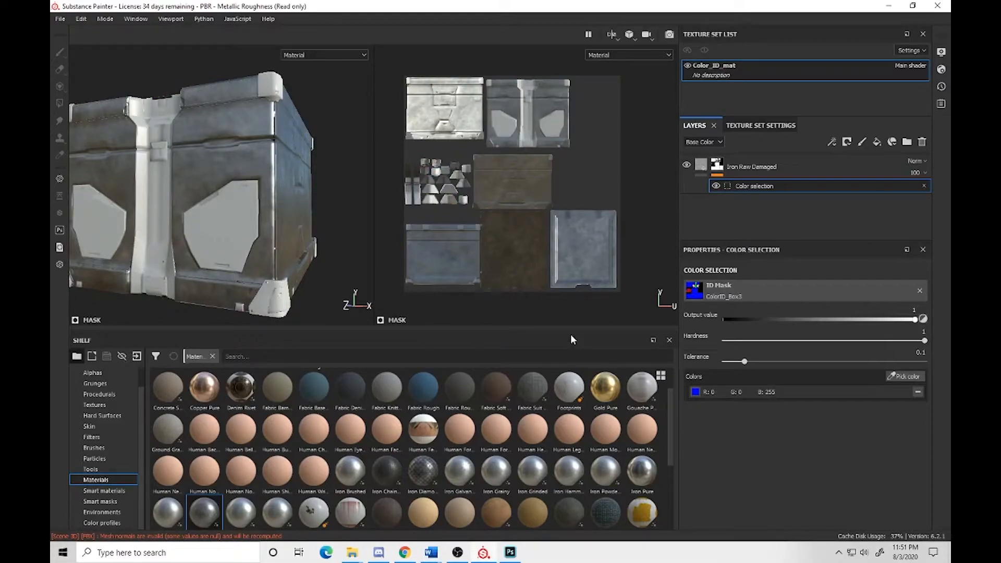
pyautogui.keyDown('alt'); pyautogui.moveTo(276, 237); pyautogui.dragTo(236, 209); pyautogui.keyUp('alt')
pyautogui.keyDown('alt'); pyautogui.moveTo(331, 217); pyautogui.dragTo(219, 207); pyautogui.keyUp('alt')
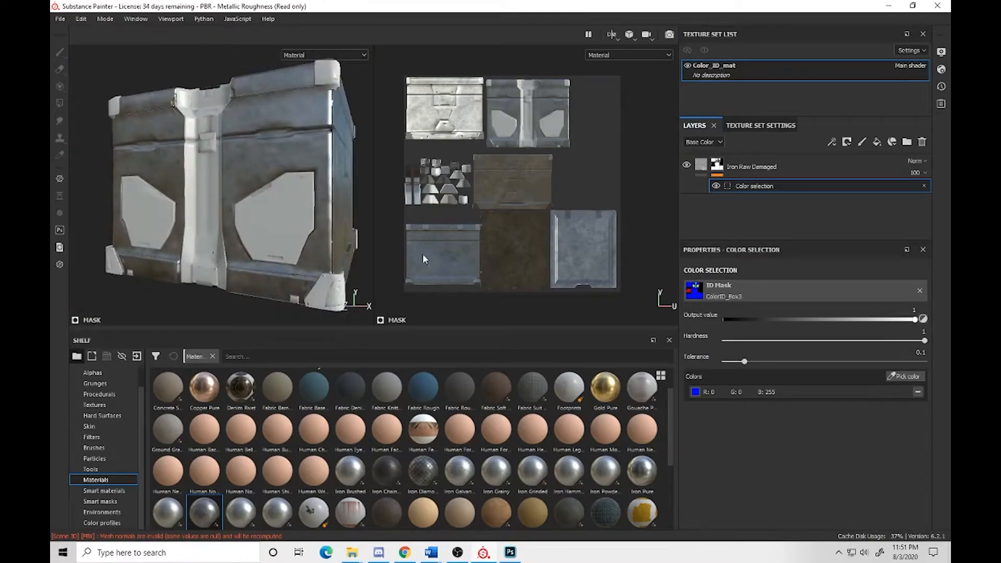
# Step: Browse the shelf materials and add Carbon Fiber as a new fill layer above Iron Raw Damaged
pyautogui.scroll(-3, 414, 456)
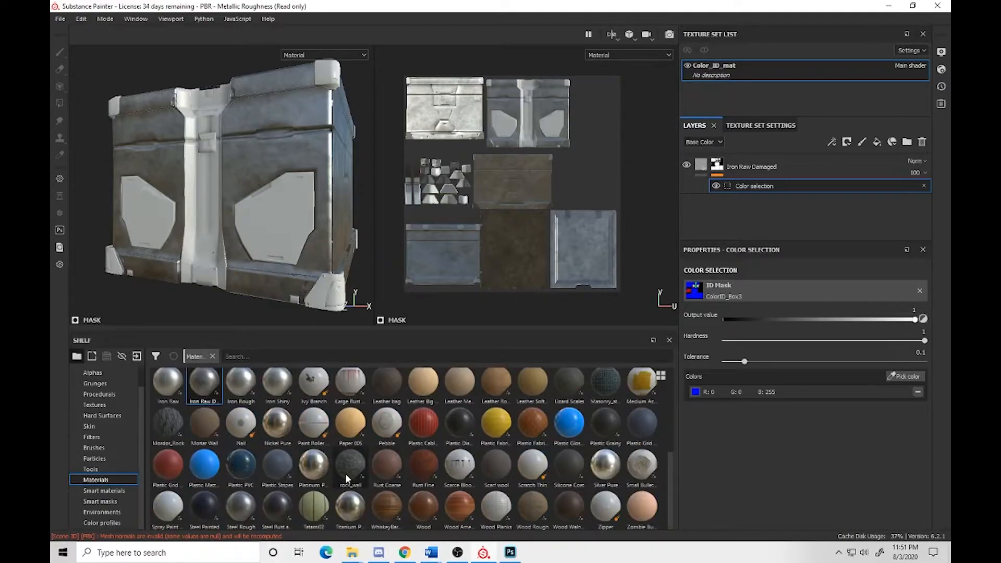
pyautogui.moveTo(349, 476)
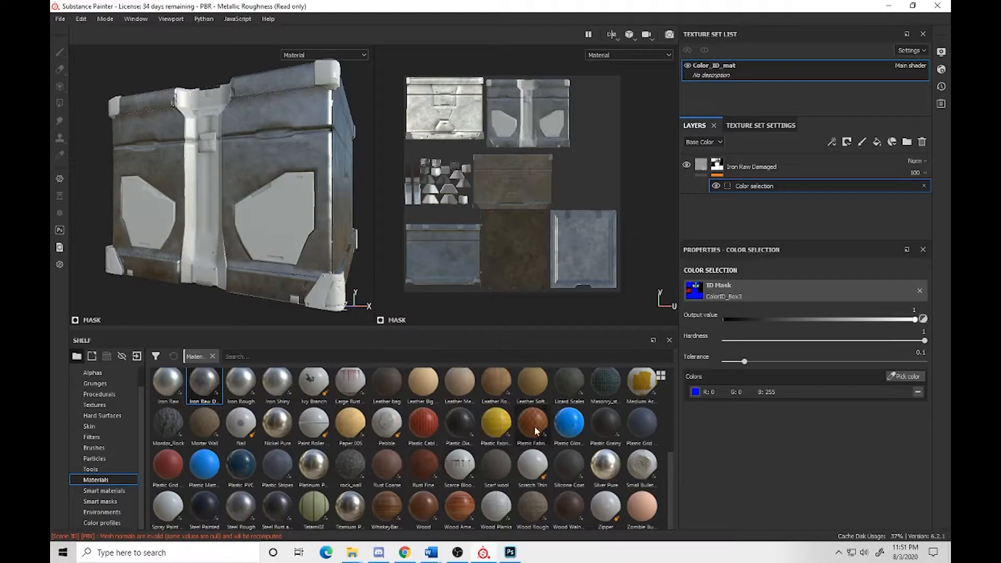
pyautogui.moveTo(398, 441)
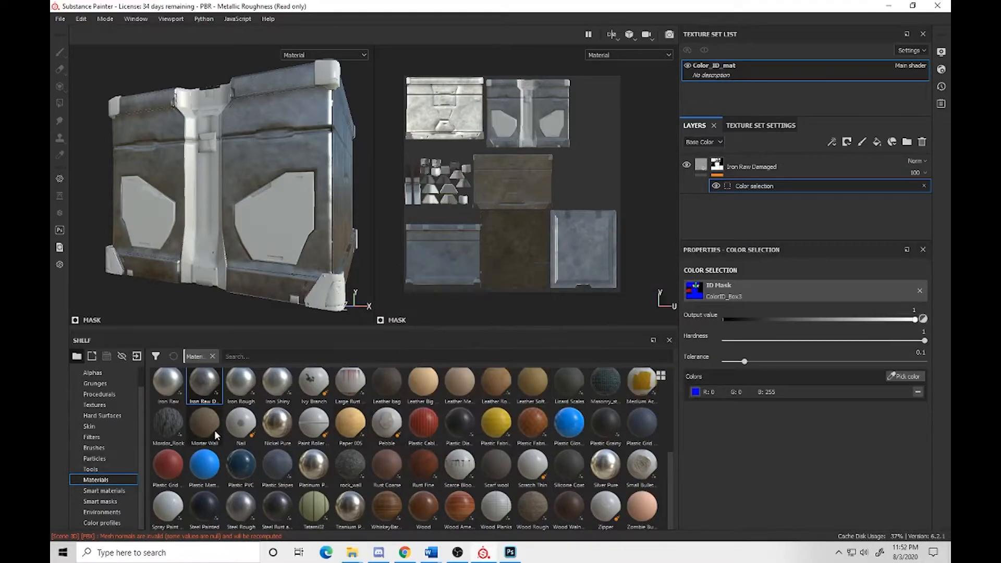
pyautogui.moveTo(427, 508)
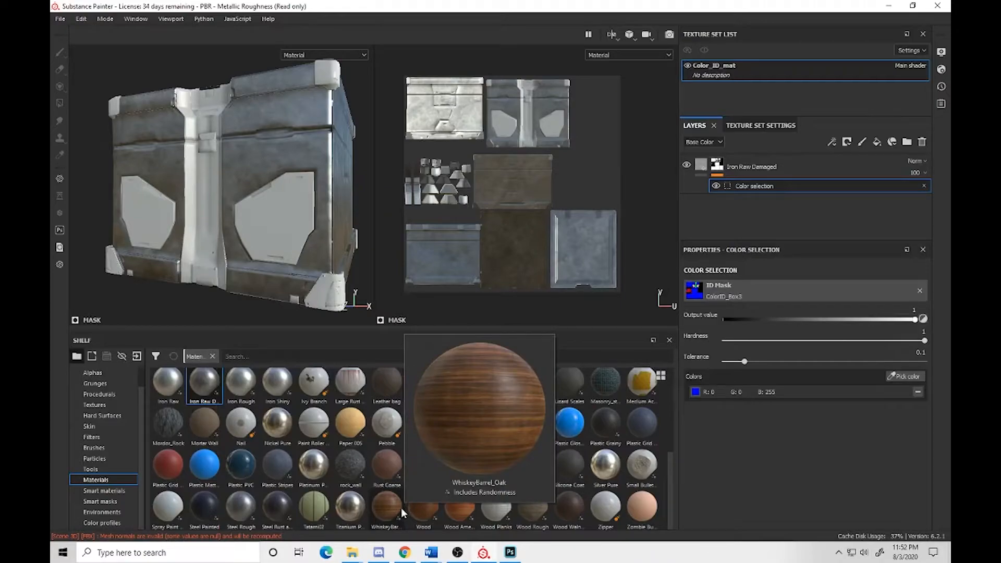
pyautogui.moveTo(523, 492)
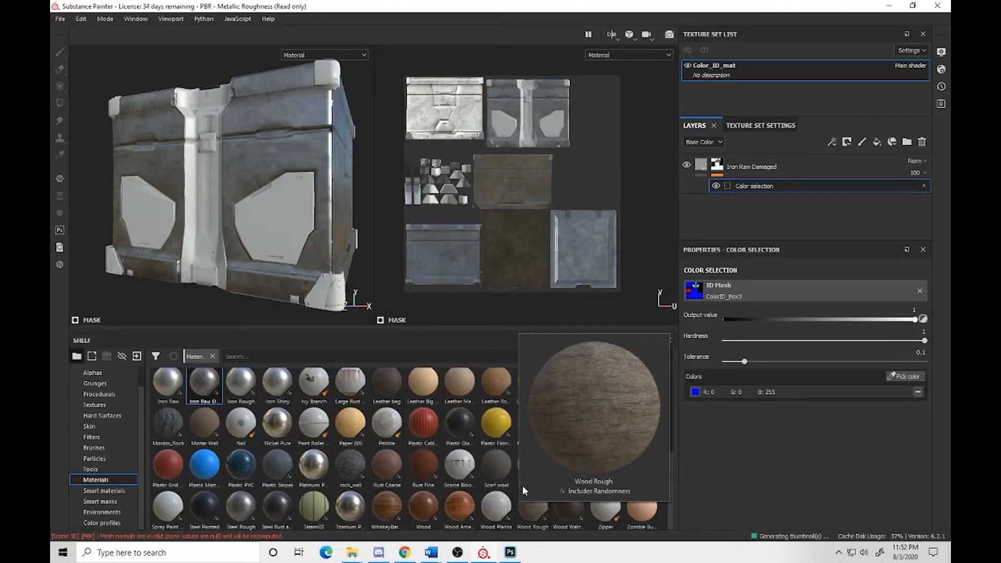
pyautogui.scroll(3, 521, 484)
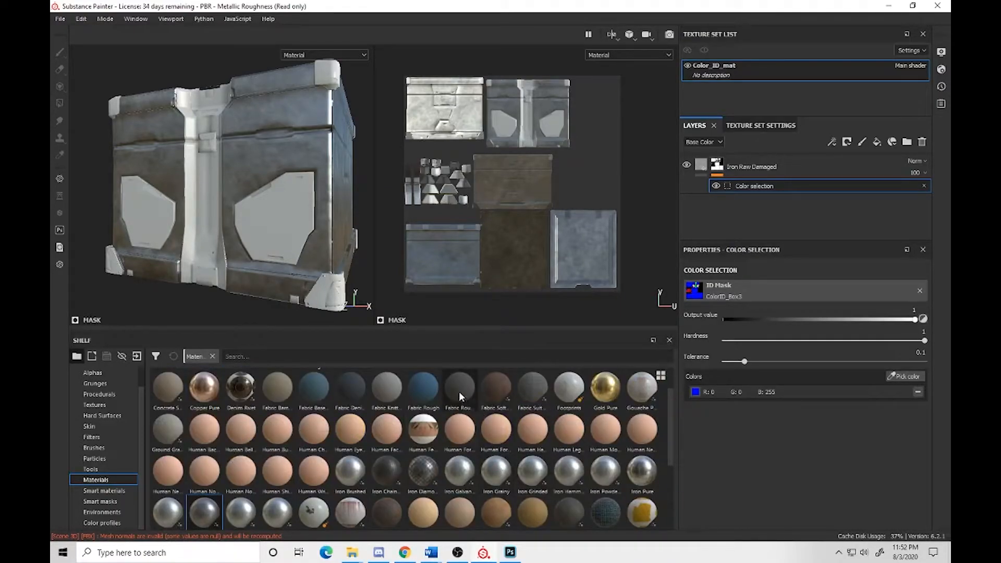
pyautogui.moveTo(299, 391)
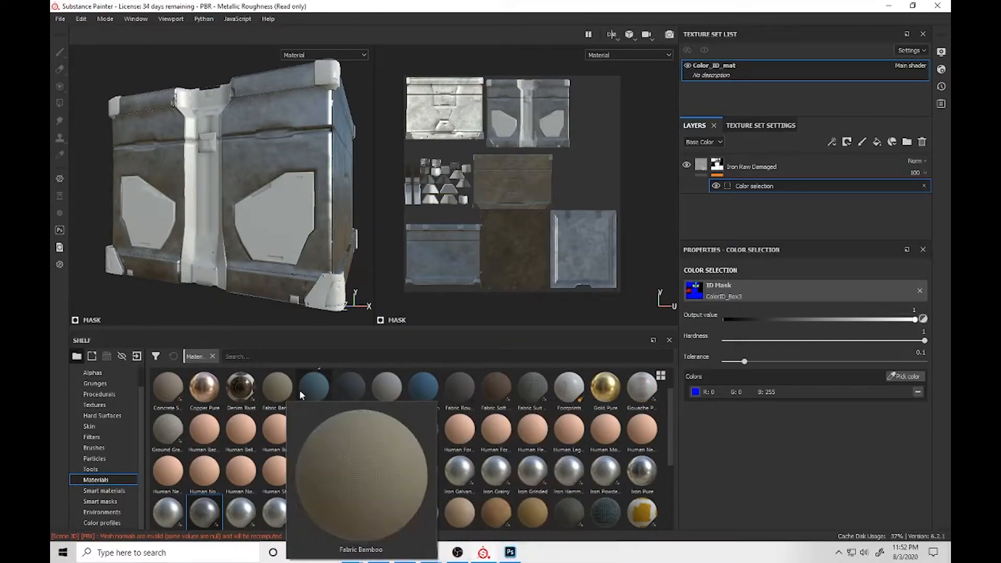
pyautogui.scroll(1, 303, 391)
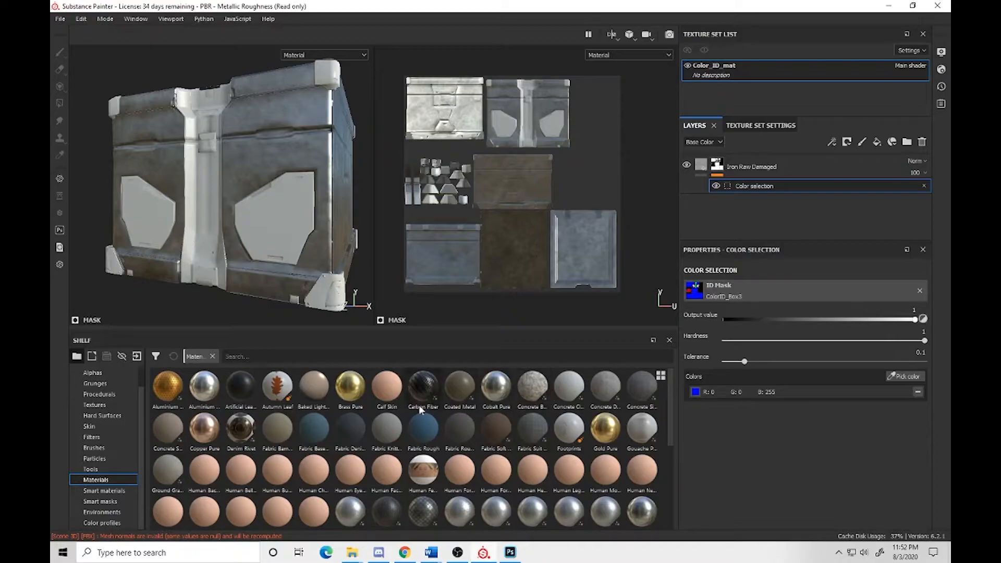
pyautogui.moveTo(419, 395)
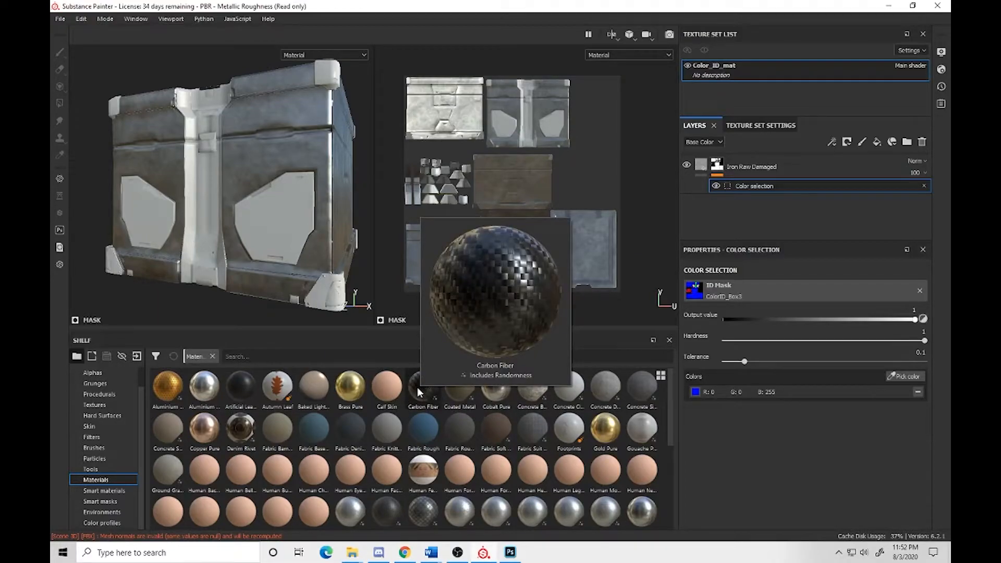
pyautogui.moveTo(426, 400); pyautogui.dragTo(738, 155)
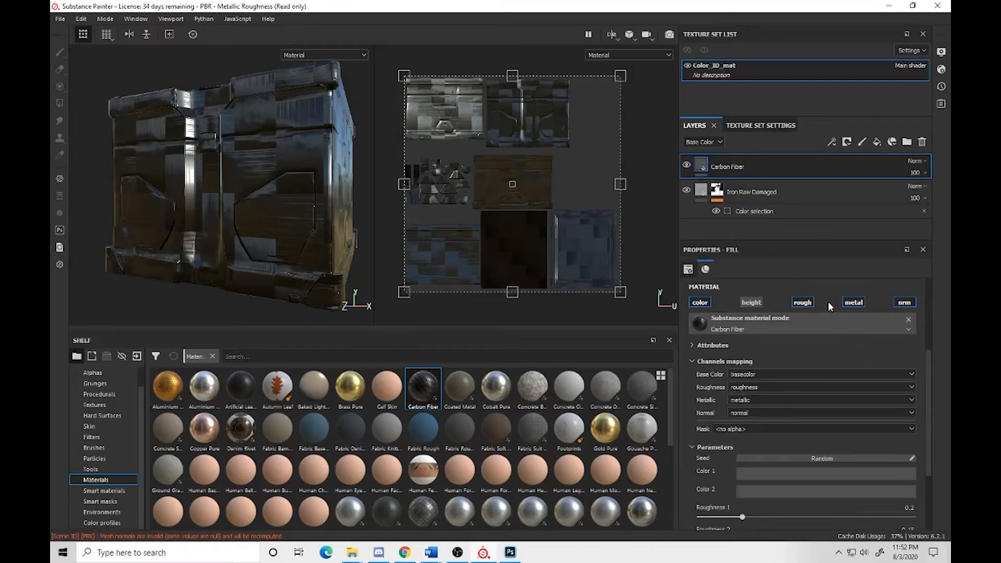
# Step: Add a color-selection mask to the Carbon Fiber layer and pick the yellow ID color of the front panels
pyautogui.rightClick(737, 164)
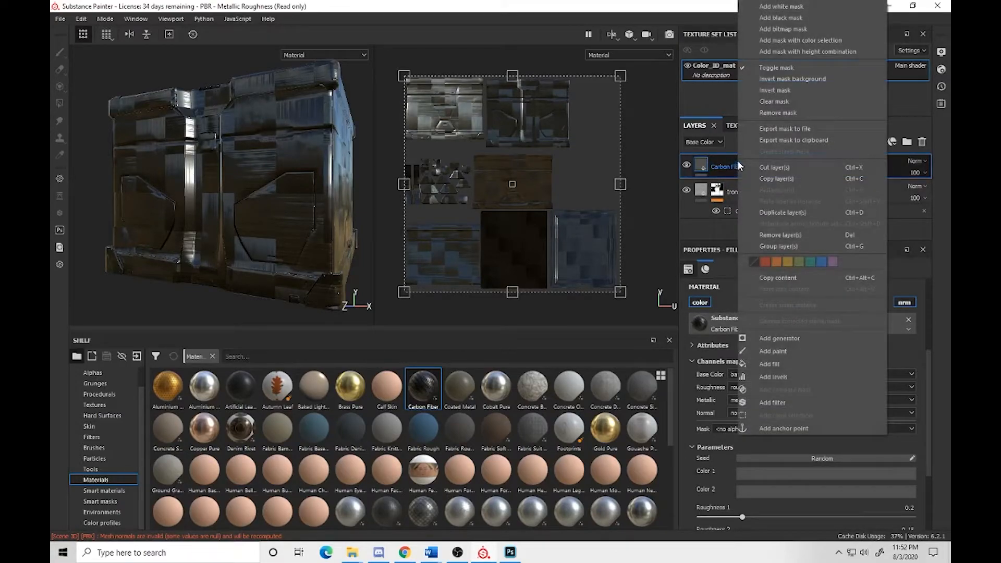
pyautogui.click(799, 41)
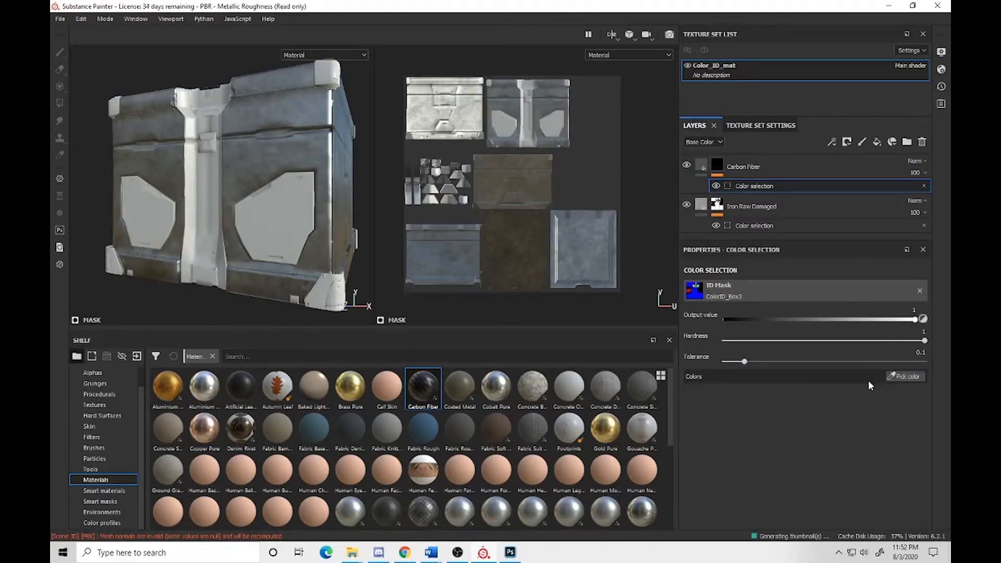
pyautogui.click(904, 376)
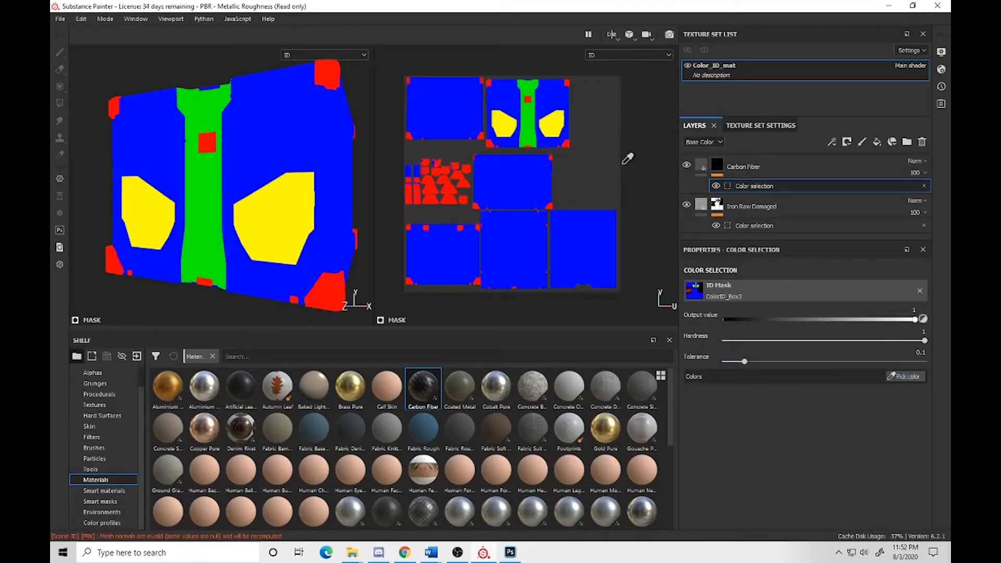
pyautogui.click(557, 122)
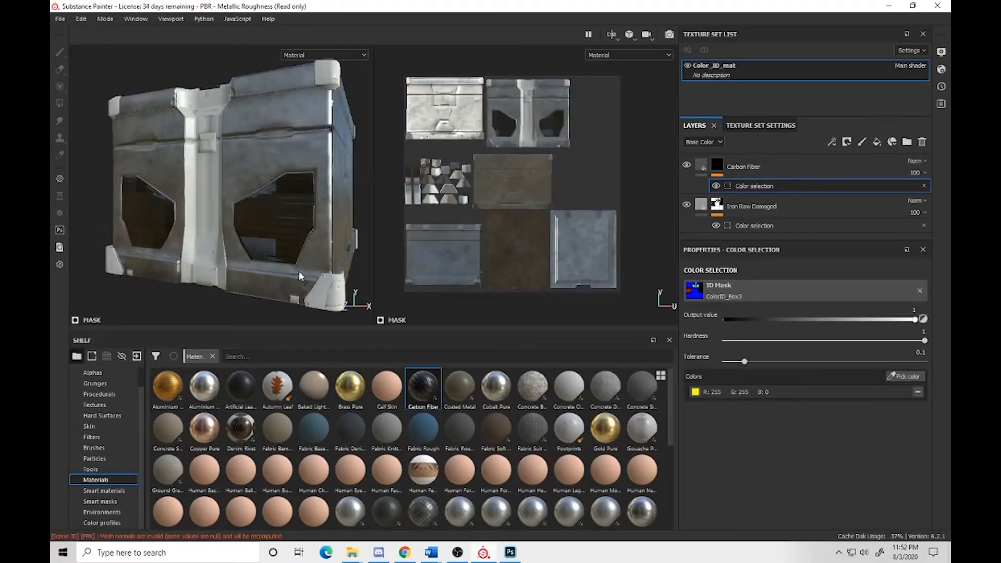
pyautogui.keyDown('alt'); pyautogui.moveTo(276, 210); pyautogui.dragTo(235, 204); pyautogui.keyUp('alt')
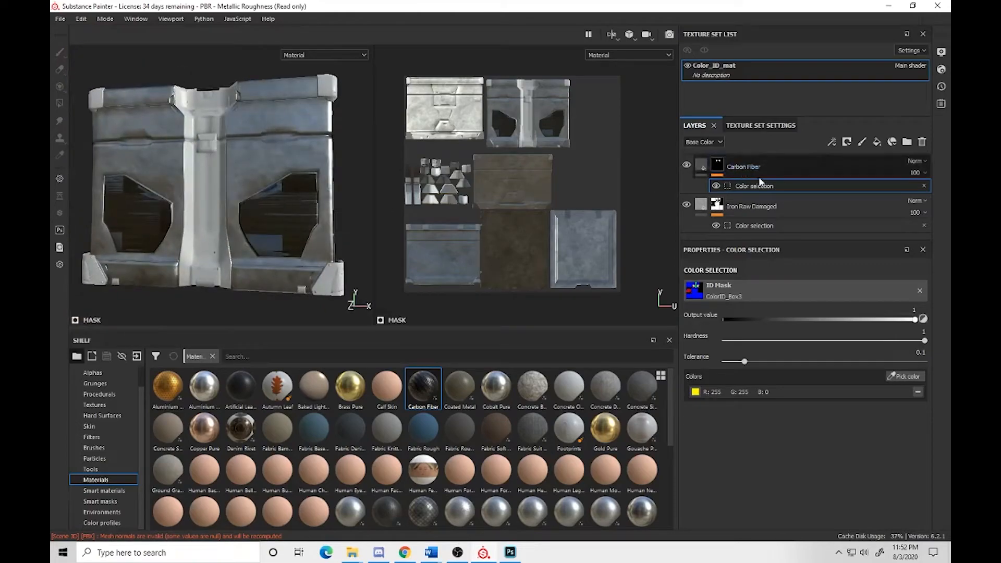
# Step: Increase the Carbon Fiber fill's UV scale, trying 16 first and settling on a value above 30
pyautogui.click(701, 168)
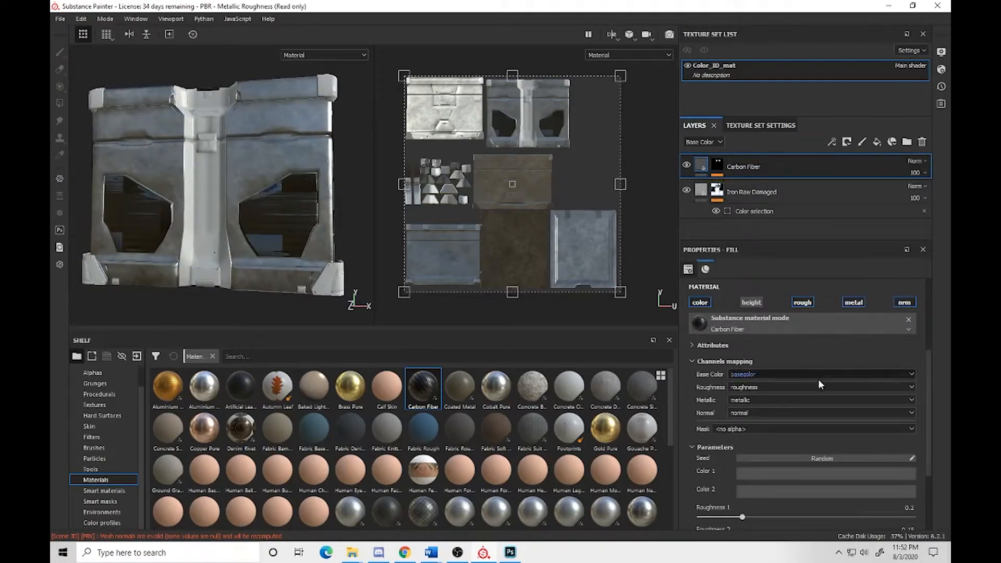
pyautogui.scroll(3, 816, 400)
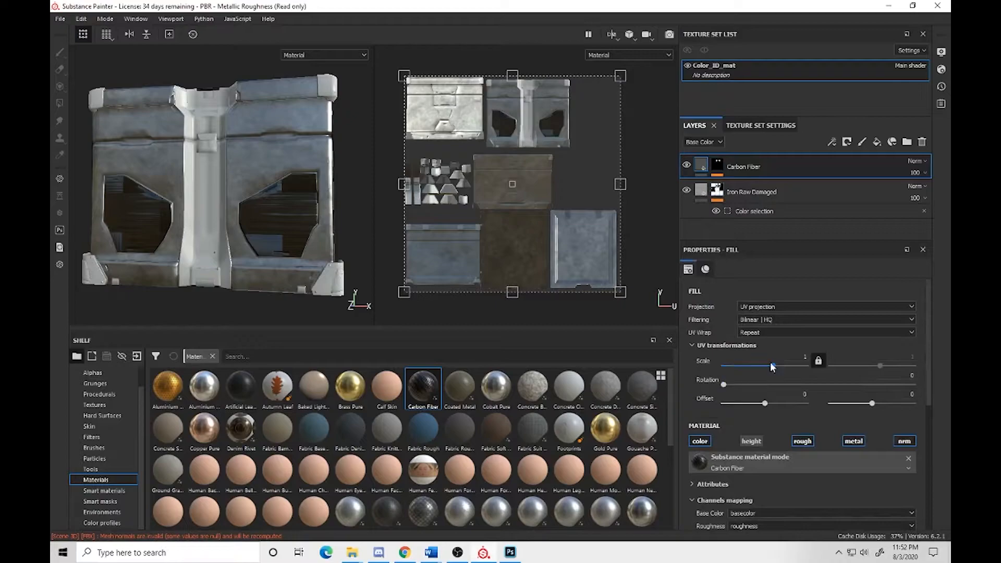
pyautogui.moveTo(774, 367); pyautogui.dragTo(785, 359)
pyautogui.scroll(8, 192, 181)
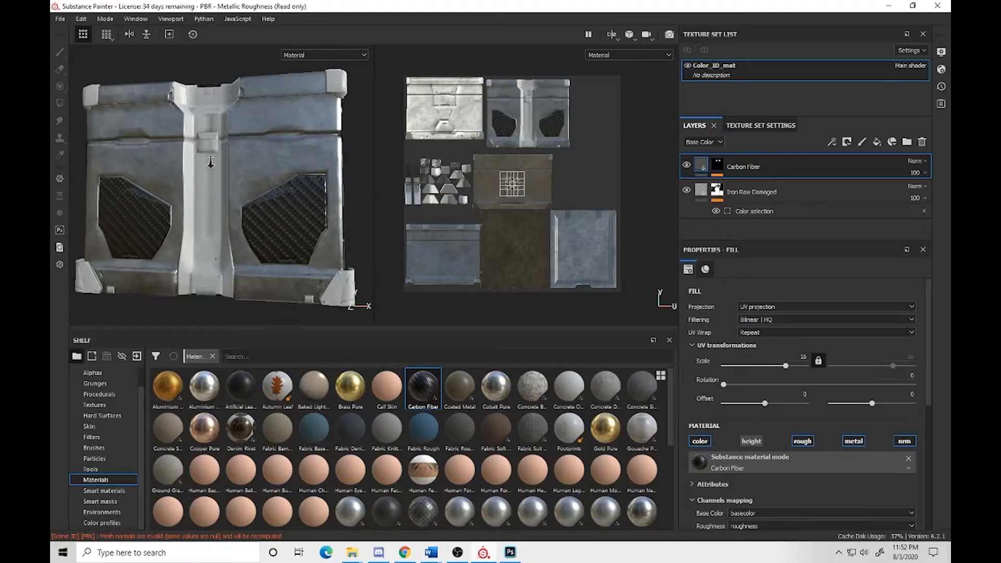
pyautogui.scroll(8, 292, 226)
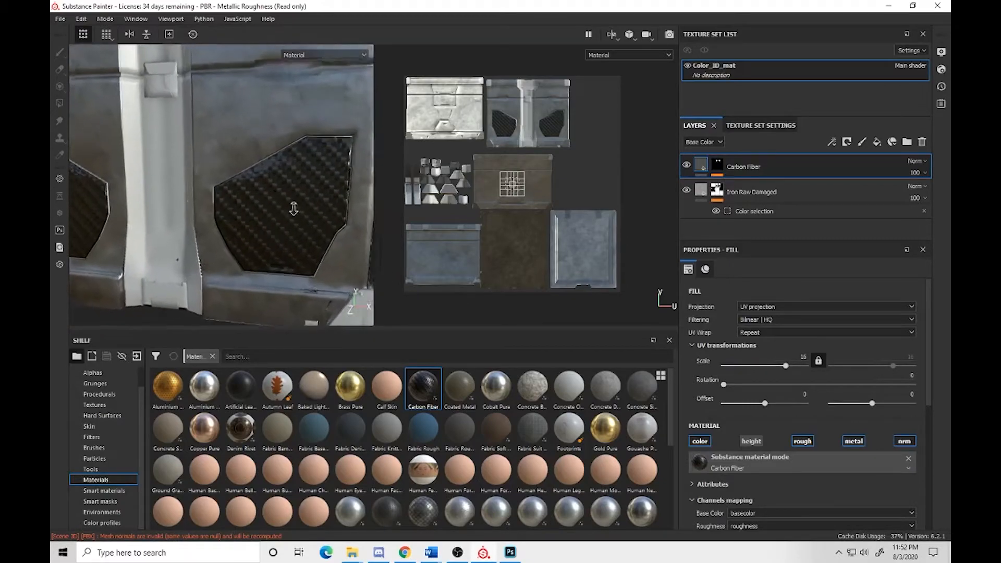
pyautogui.keyDown('alt'); pyautogui.moveTo(253, 184); pyautogui.dragTo(245, 166); pyautogui.keyUp('alt')
pyautogui.moveTo(786, 366); pyautogui.dragTo(791, 365)
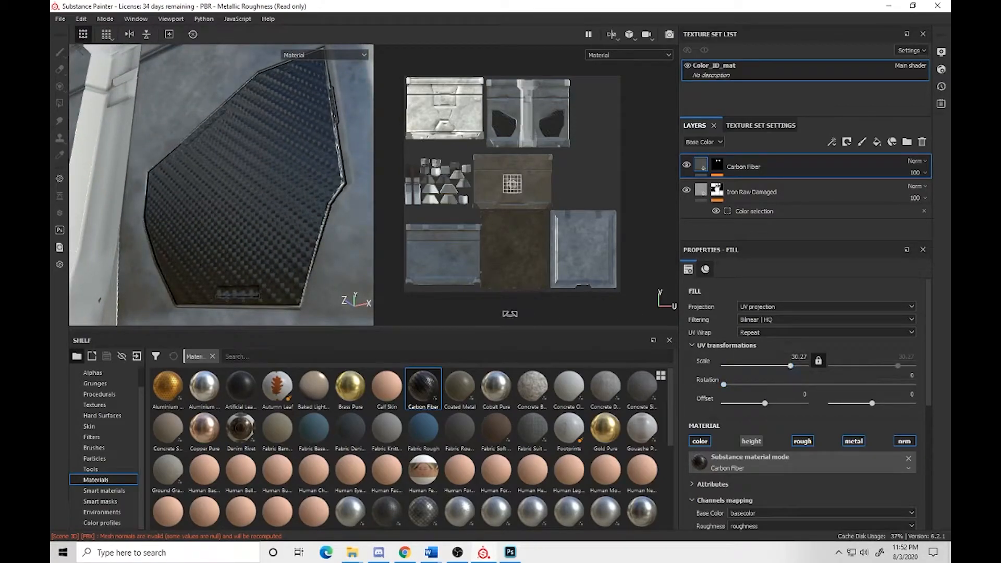
# Step: Examine the carbon fiber weave on the crate's front panels up close and from several angles
pyautogui.keyDown('alt'); pyautogui.moveTo(196, 218); pyautogui.dragTo(171, 171); pyautogui.keyUp('alt')
pyautogui.keyDown('alt'); pyautogui.moveTo(171, 171); pyautogui.dragTo(88, 170, button='right'); pyautogui.keyUp('alt')
pyautogui.keyDown('alt'); pyautogui.moveTo(280, 206); pyautogui.dragTo(352, 209, button='middle'); pyautogui.keyUp('alt')
pyautogui.keyDown('alt'); pyautogui.moveTo(352, 209); pyautogui.dragTo(334, 231); pyautogui.keyUp('alt')
pyautogui.keyDown('alt'); pyautogui.moveTo(334, 231); pyautogui.dragTo(172, 167, button='right'); pyautogui.keyUp('alt')
pyautogui.keyDown('alt'); pyautogui.moveTo(347, 215); pyautogui.dragTo(326, 223, button='middle'); pyautogui.keyUp('alt')
pyautogui.keyDown('alt'); pyautogui.moveTo(326, 223); pyautogui.dragTo(315, 232); pyautogui.keyUp('alt')
pyautogui.keyDown('alt'); pyautogui.moveTo(315, 232); pyautogui.dragTo(312, 261, button='right'); pyautogui.keyUp('alt')
pyautogui.keyDown('alt'); pyautogui.moveTo(313, 261); pyautogui.dragTo(264, 216, button='middle'); pyautogui.keyUp('alt')
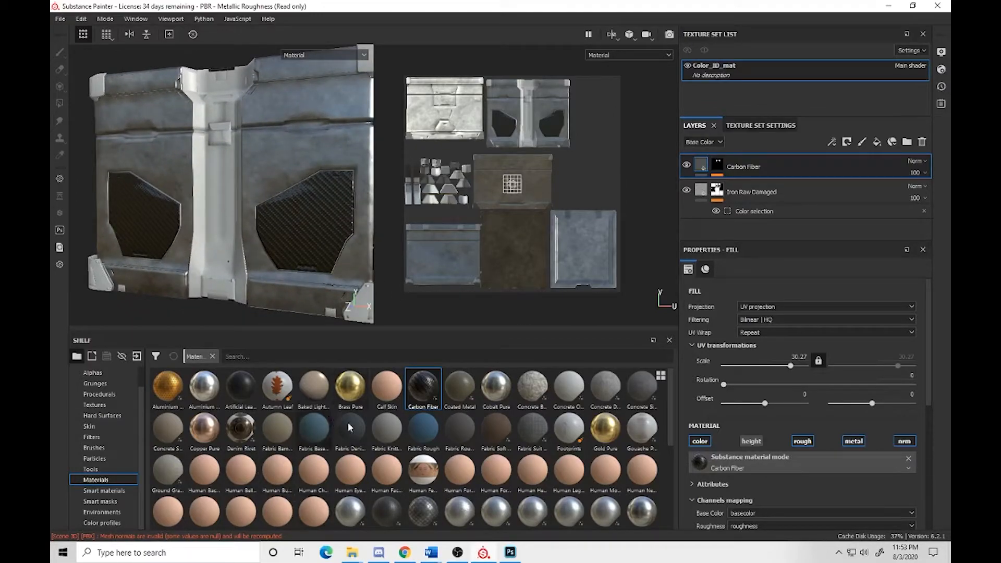
# Step: Add the Iron Diamond Armor material as the topmost fill layer and hide the Carbon Fiber layer
pyautogui.scroll(-3, 519, 471)
pyautogui.scroll(3, 521, 472)
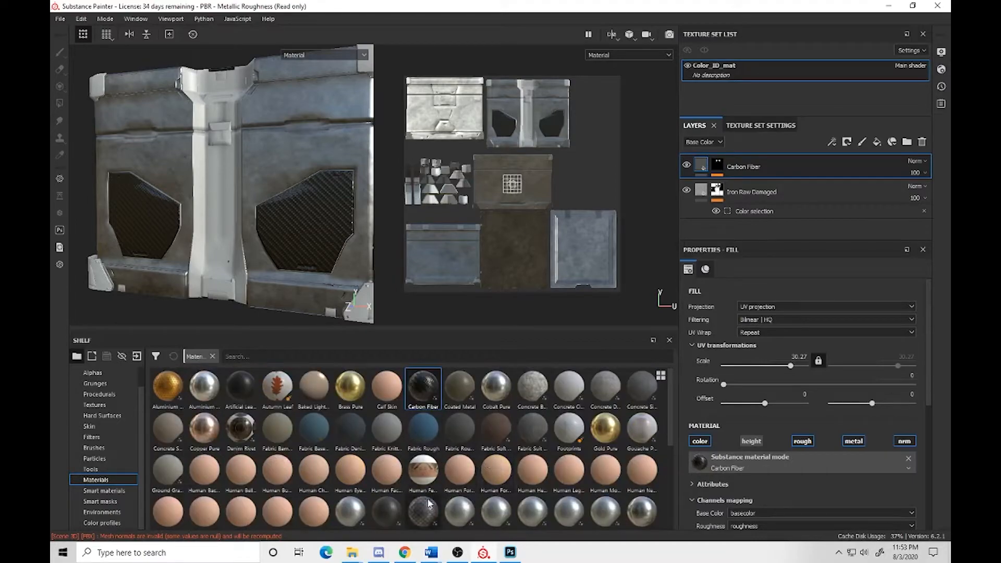
pyautogui.scroll(-3, 431, 510)
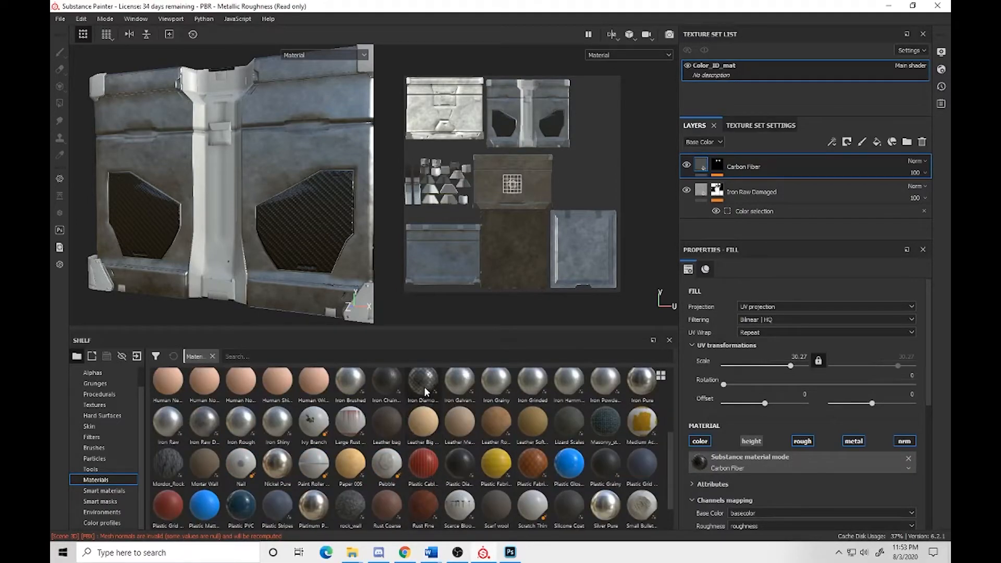
pyautogui.moveTo(424, 386); pyautogui.dragTo(710, 159)
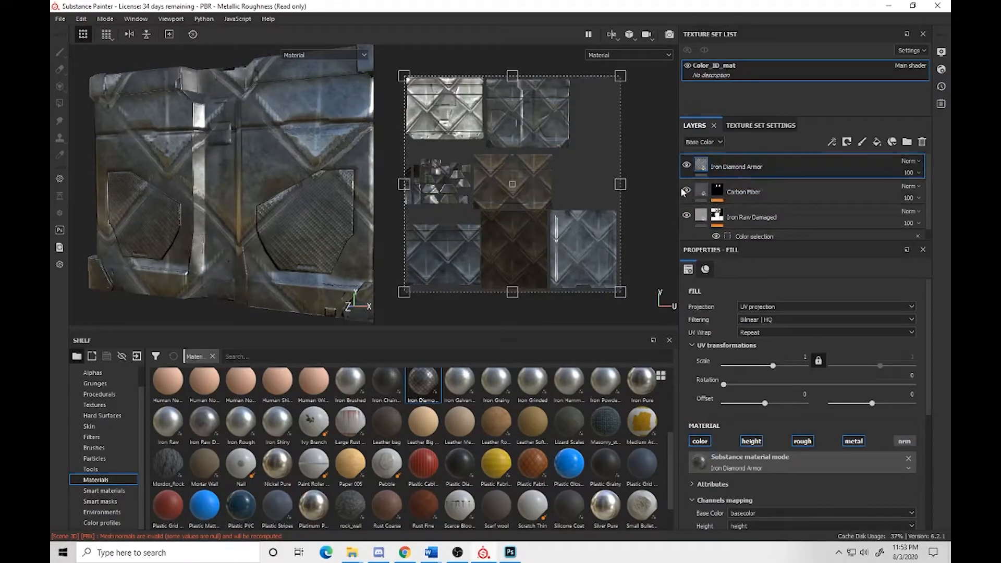
# Step: Mask the Iron Diamond Armor layer to the yellow ID color by color selection and select its fill content
pyautogui.rightClick(728, 171)
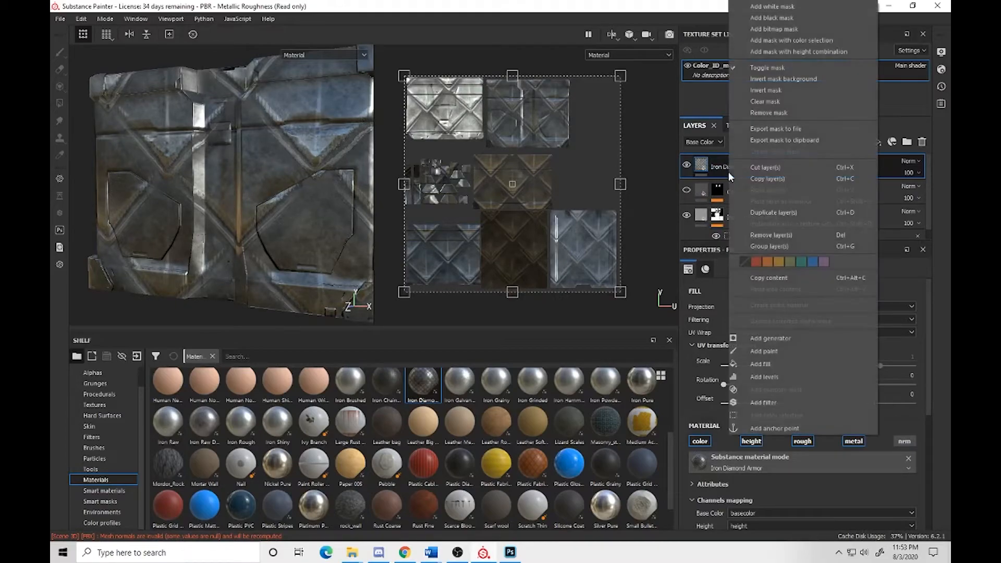
pyautogui.click(777, 42)
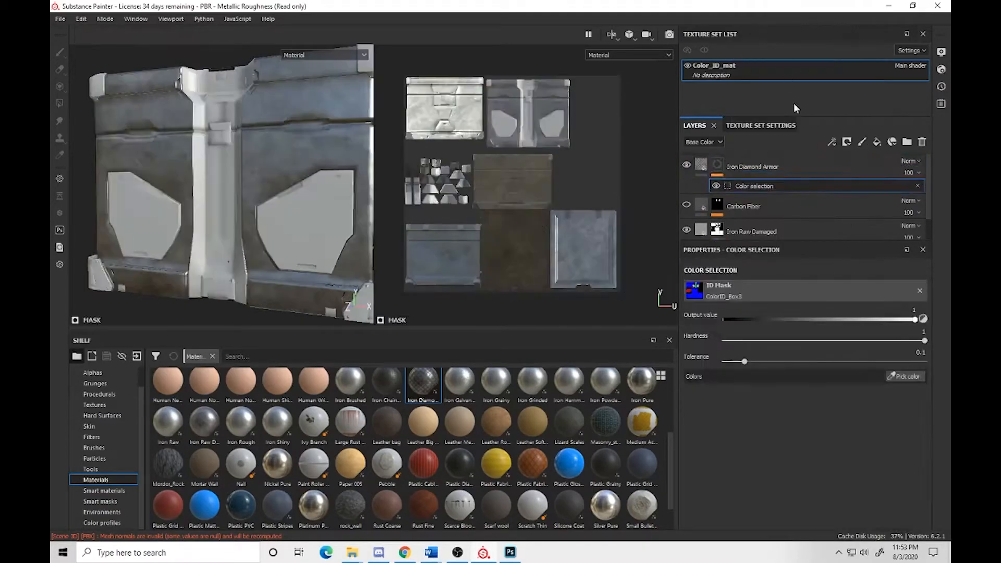
pyautogui.click(905, 376)
pyautogui.click(305, 241)
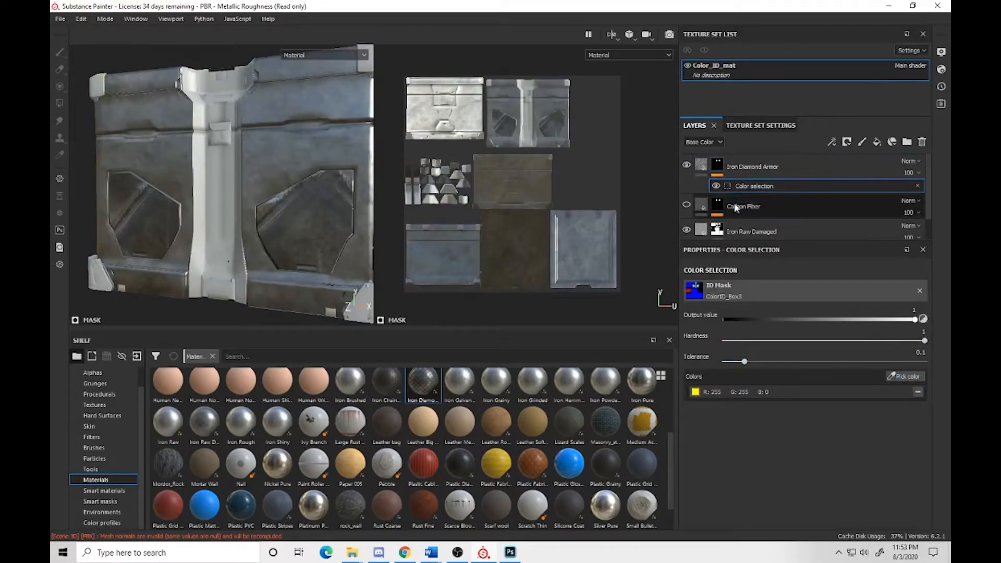
pyautogui.click(704, 166)
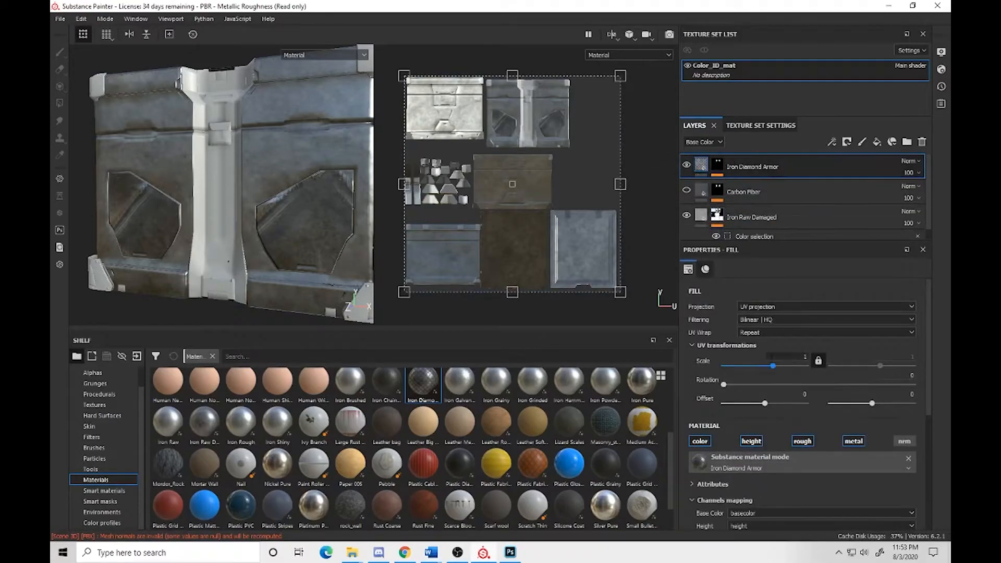
# Step: Raise the Iron Diamond Armor fill's UV scale to 28.38 and inspect the pattern on the front panel up close
pyautogui.moveTo(774, 368); pyautogui.dragTo(788, 364)
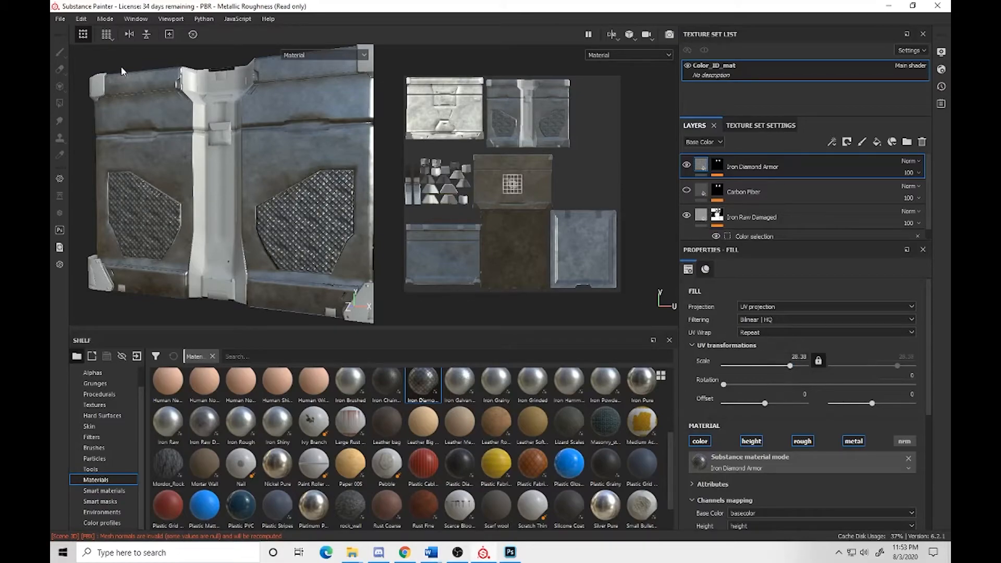
pyautogui.scroll(4, 305, 237)
pyautogui.keyDown('alt'); pyautogui.moveTo(305, 237); pyautogui.dragTo(259, 194, button='middle'); pyautogui.keyUp('alt')
pyautogui.keyDown('alt'); pyautogui.moveTo(259, 194); pyautogui.dragTo(241, 186); pyautogui.keyUp('alt')
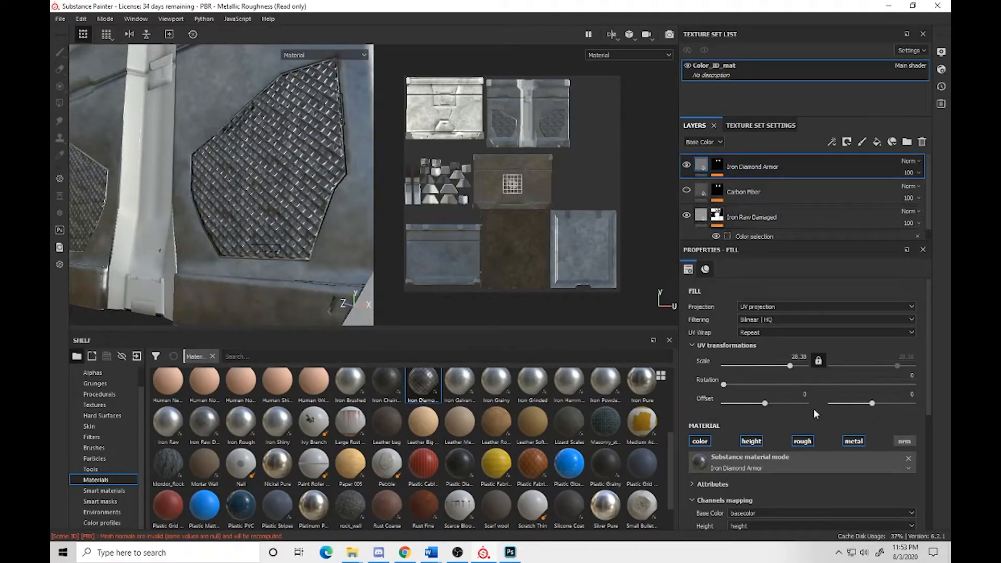
# Step: Compare the Iron Diamond Armor fill with its metal, rough and height channels switched off one at a time, restoring each
pyautogui.click(845, 442)
pyautogui.click(845, 441)
pyautogui.click(802, 441)
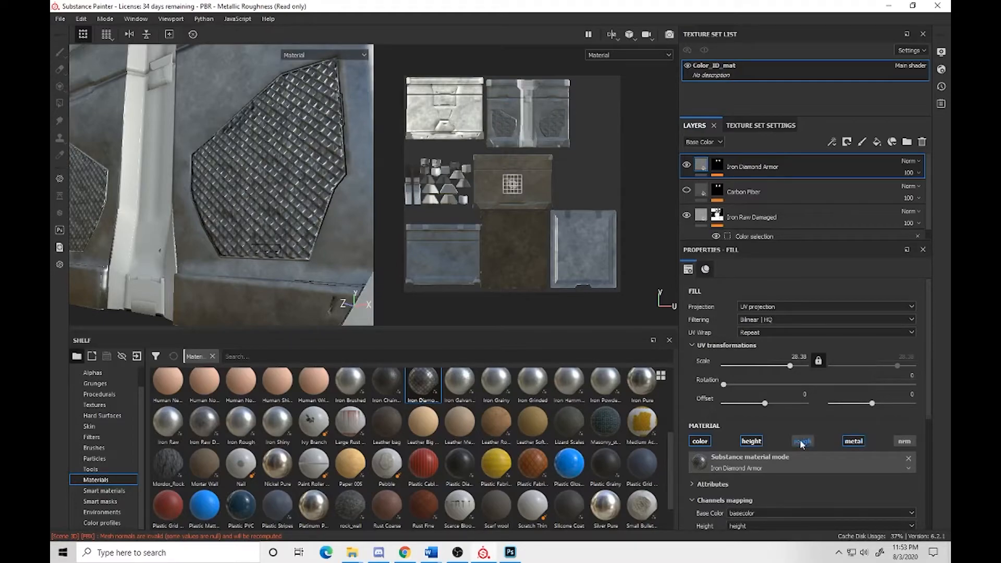
pyautogui.click(756, 442)
pyautogui.click(756, 442)
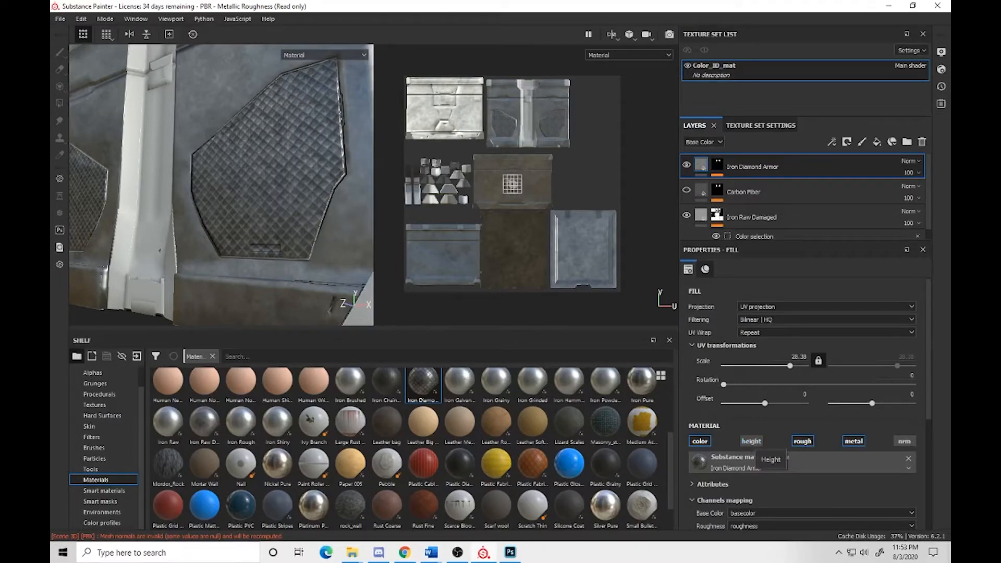
pyautogui.keyDown('alt'); pyautogui.moveTo(314, 230); pyautogui.dragTo(386, 293); pyautogui.keyUp('alt')
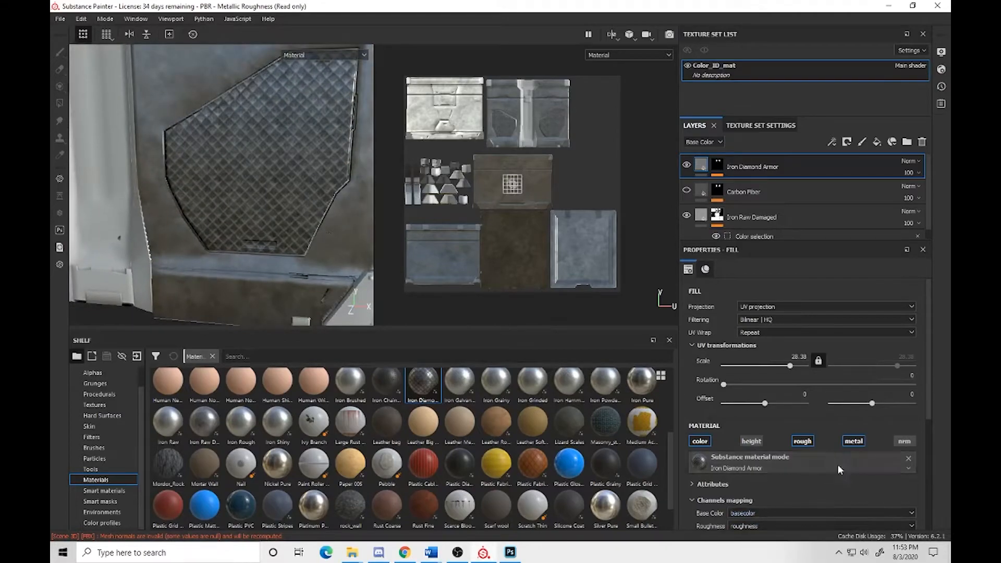
pyautogui.click(756, 442)
# Step: Open the Iron Diamond Armor material's pattern parameters and try adjusting the Tile value
pyautogui.scroll(-3, 871, 458)
pyautogui.scroll(-4, 869, 459)
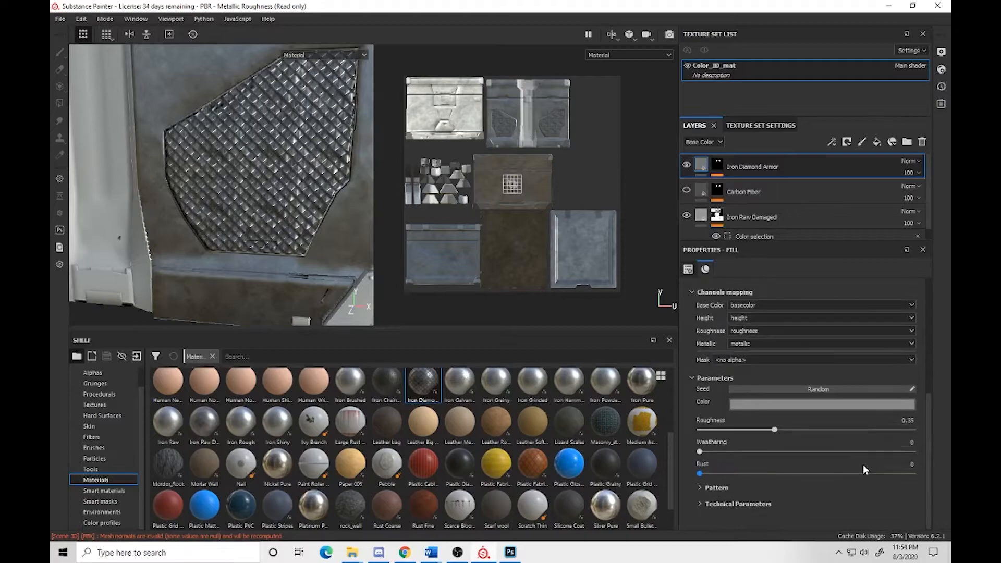
pyautogui.click(715, 488)
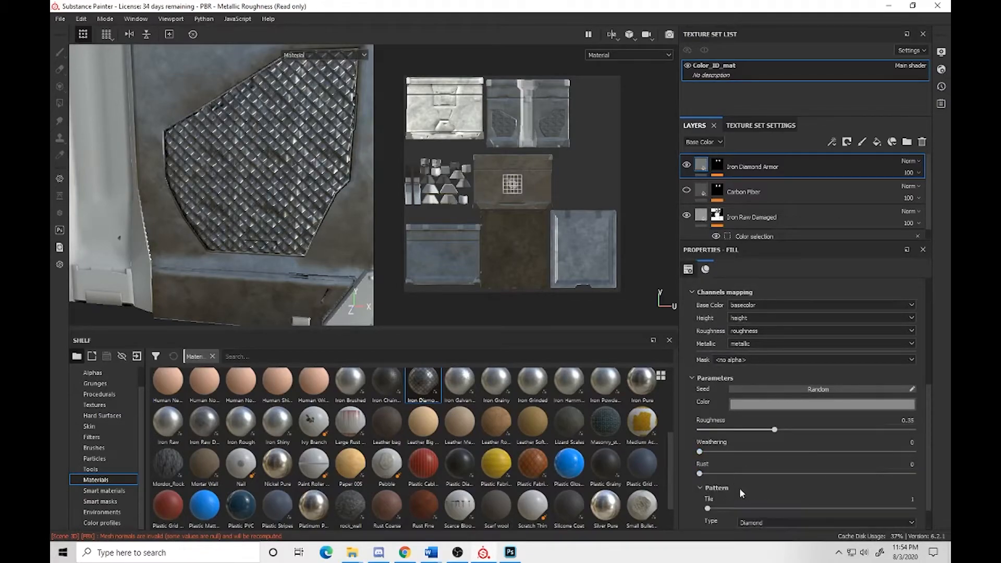
pyautogui.scroll(-1, 800, 488)
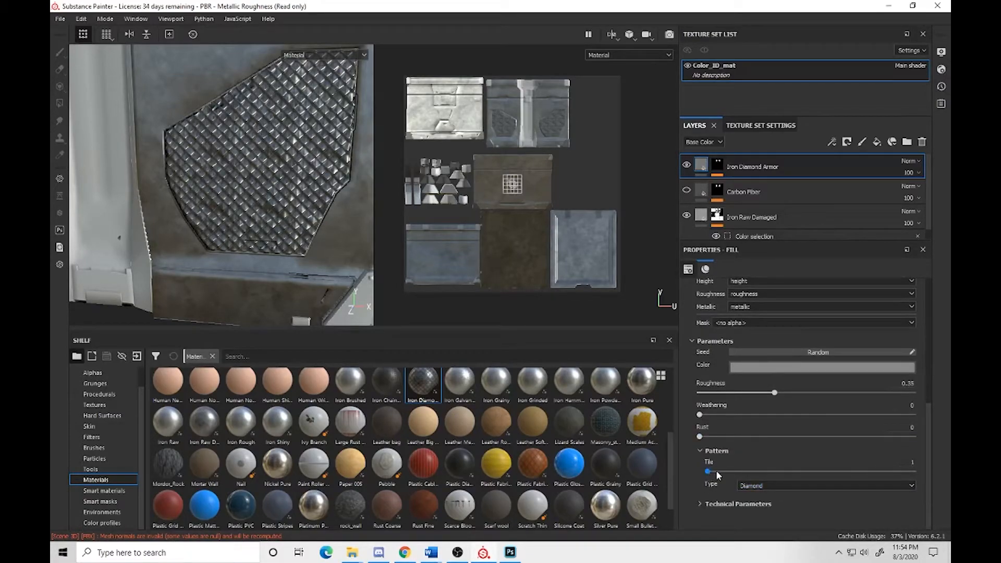
pyautogui.moveTo(708, 472); pyautogui.dragTo(633, 467)
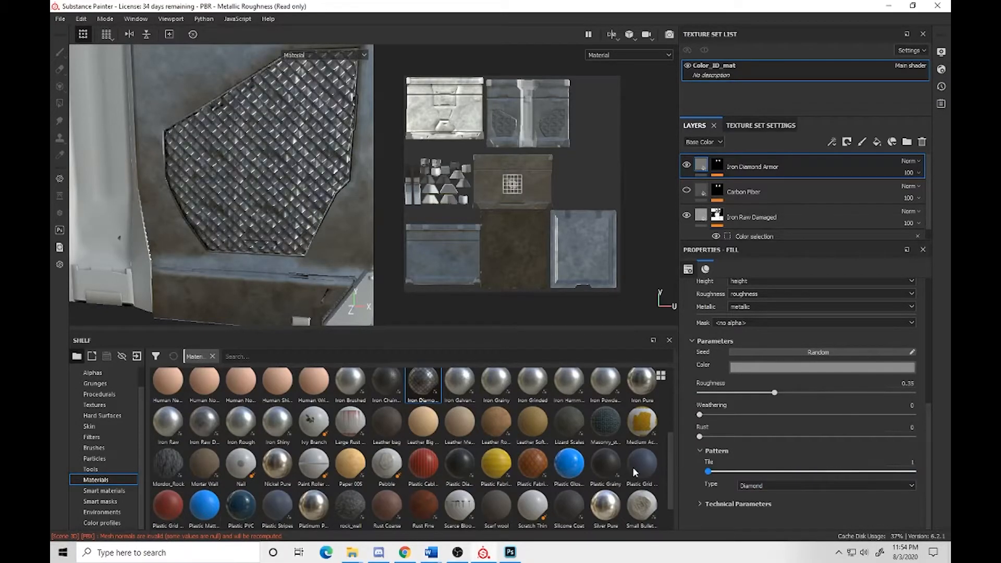
# Step: Reset the Iron Diamond Armor fill's UV scale to 1 and set its pattern Tile value to 3
pyautogui.scroll(5, 855, 355)
pyautogui.moveTo(788, 367); pyautogui.dragTo(756, 371)
pyautogui.click(794, 365)
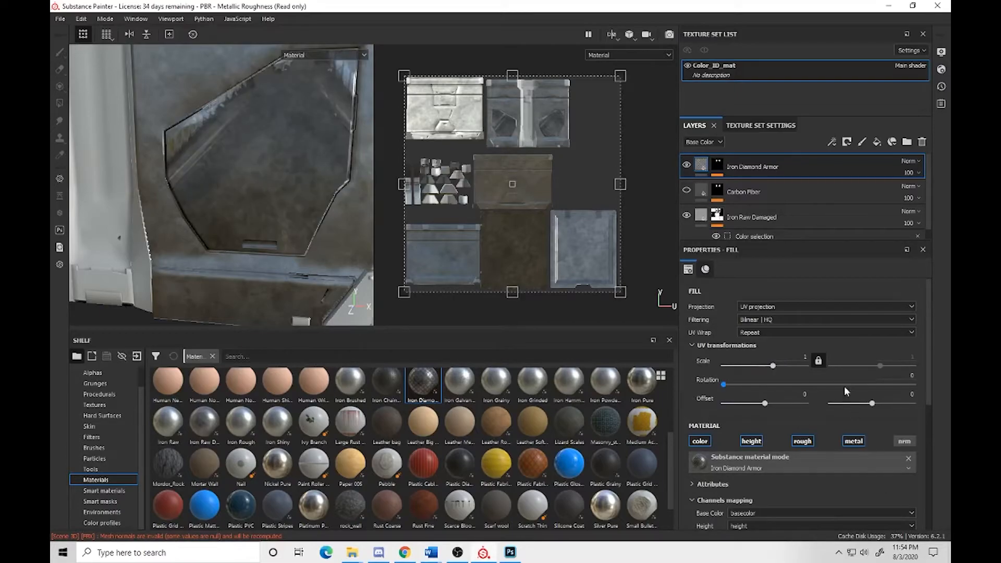
pyautogui.scroll(-3, 852, 412)
pyautogui.scroll(-3, 850, 424)
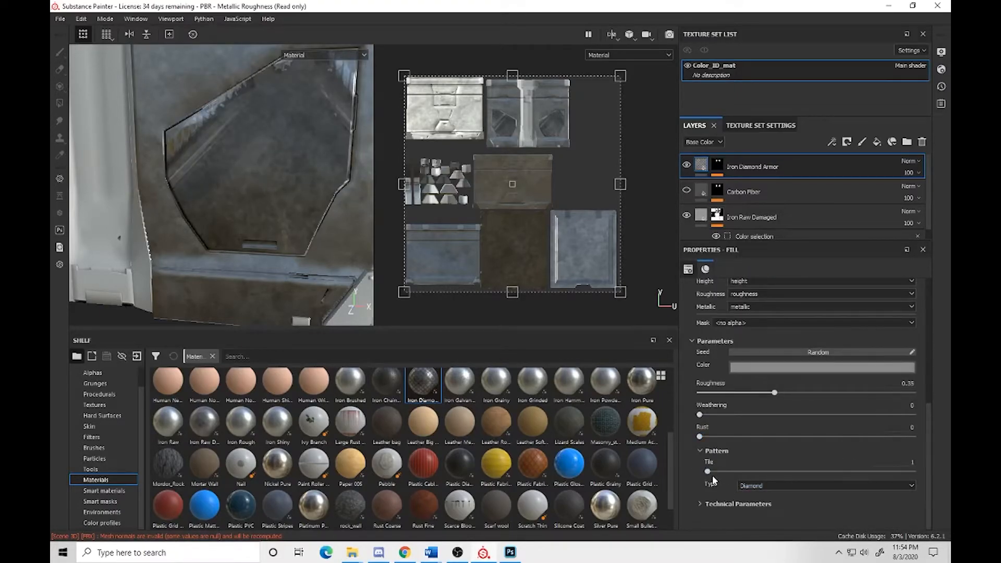
pyautogui.moveTo(751, 470); pyautogui.dragTo(865, 471)
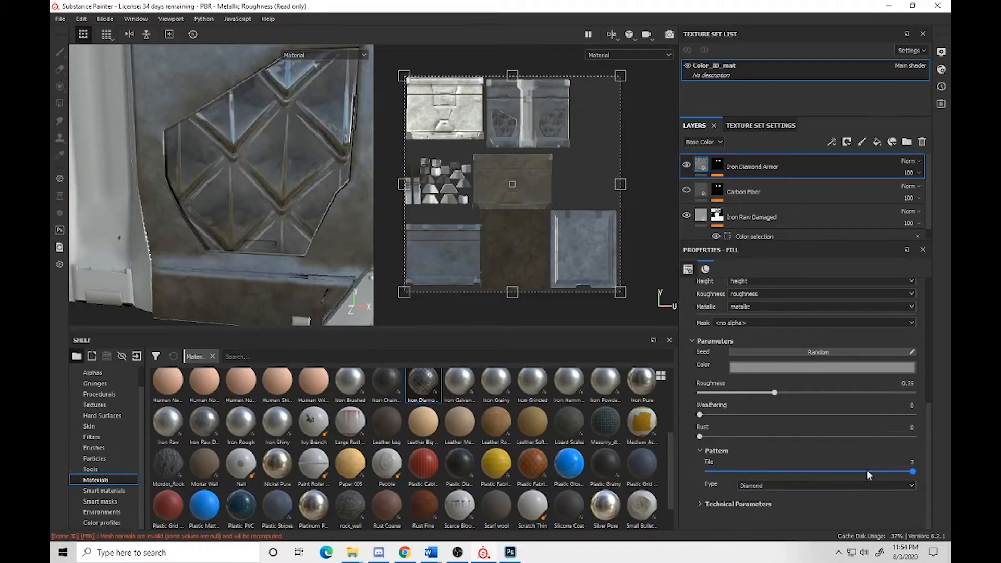
pyautogui.moveTo(927, 471); pyautogui.dragTo(919, 470)
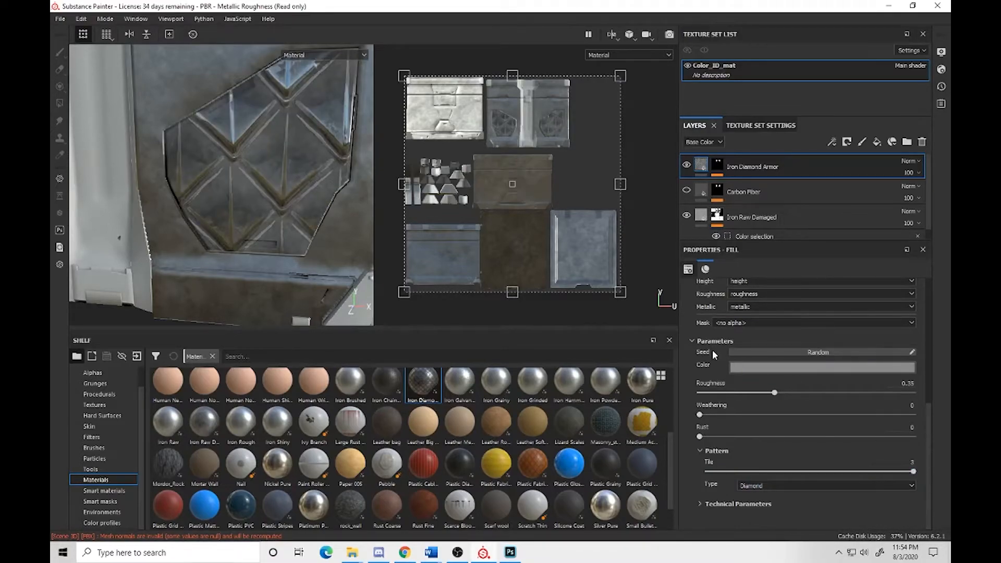
# Step: Adjust the Iron Diamond Armor fill's UV scale, trying 11.46 and 128 and settling on 10
pyautogui.scroll(5, 761, 332)
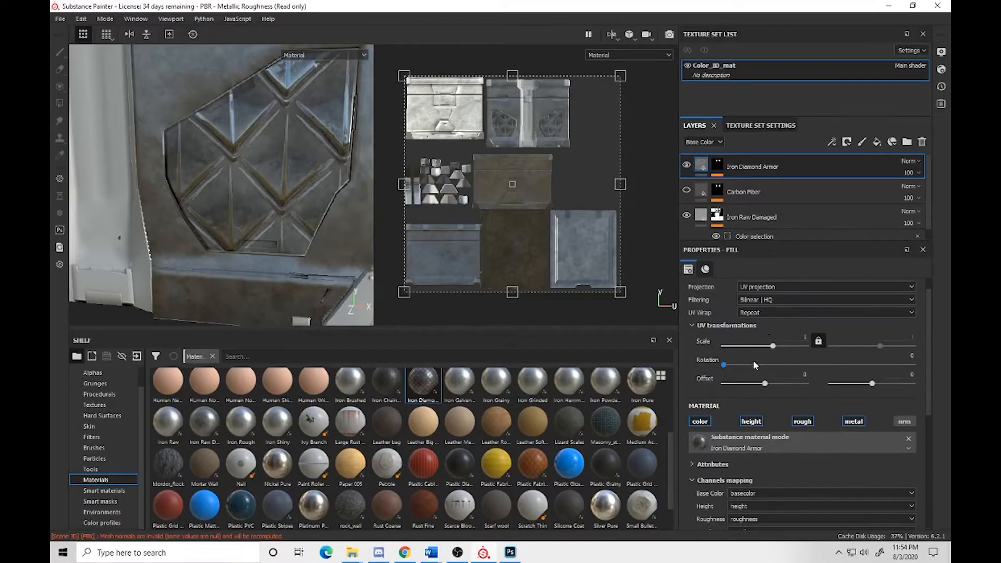
pyautogui.moveTo(777, 348); pyautogui.dragTo(784, 347)
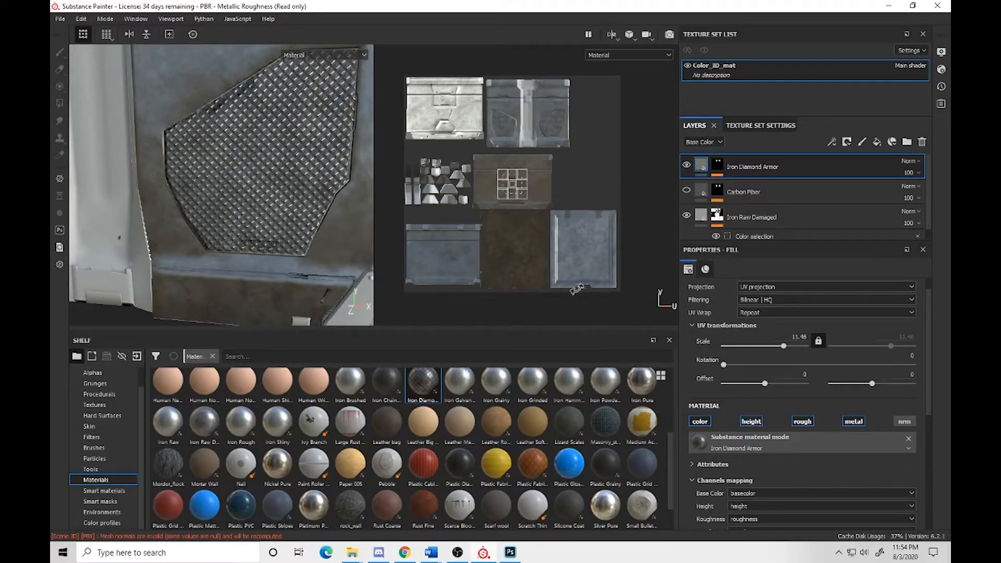
pyautogui.keyDown('alt'); pyautogui.moveTo(296, 186); pyautogui.dragTo(318, 187); pyautogui.keyUp('alt')
pyautogui.scroll(-3, 246, 208)
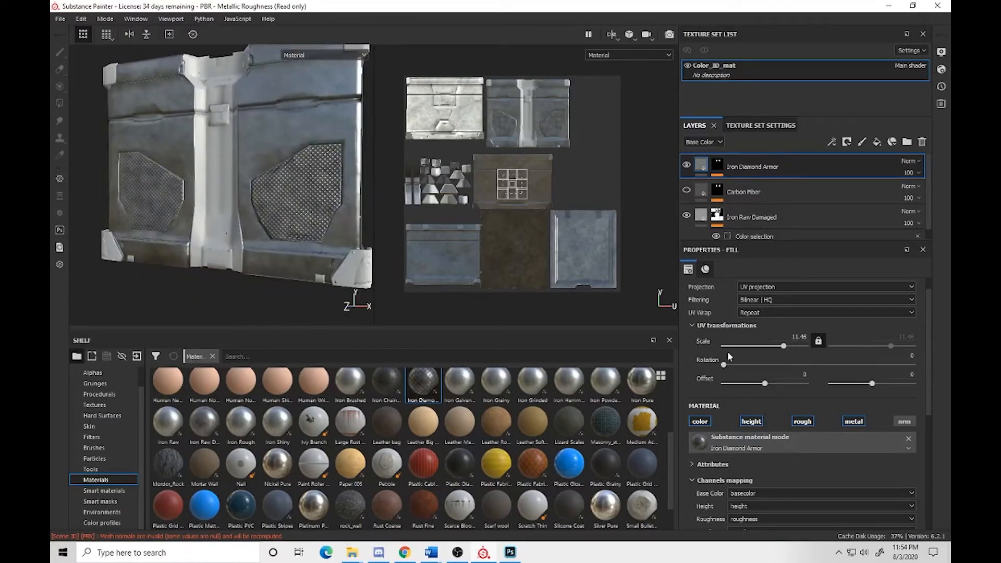
pyautogui.click(794, 336)
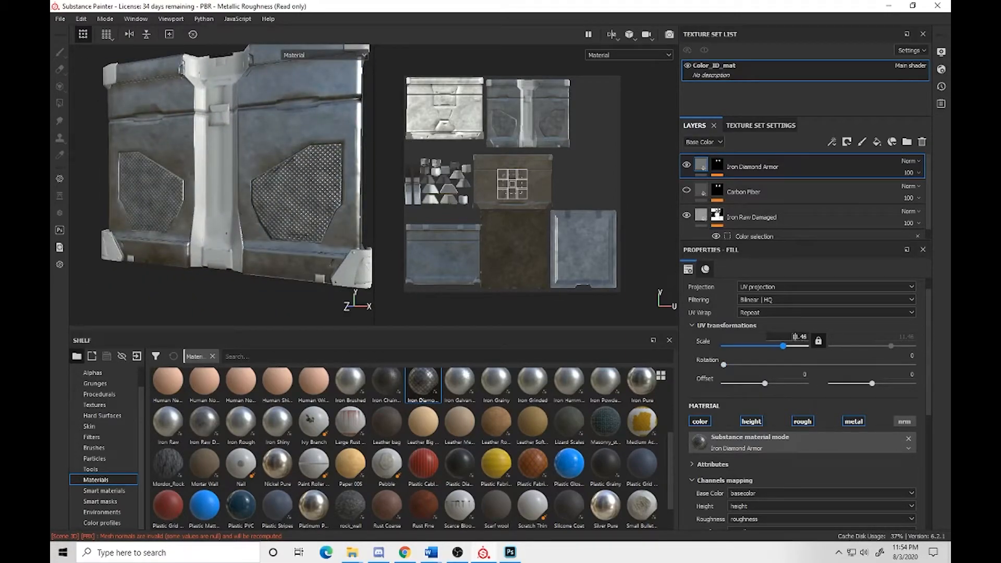
pyautogui.write('128')
pyautogui.press('Return')
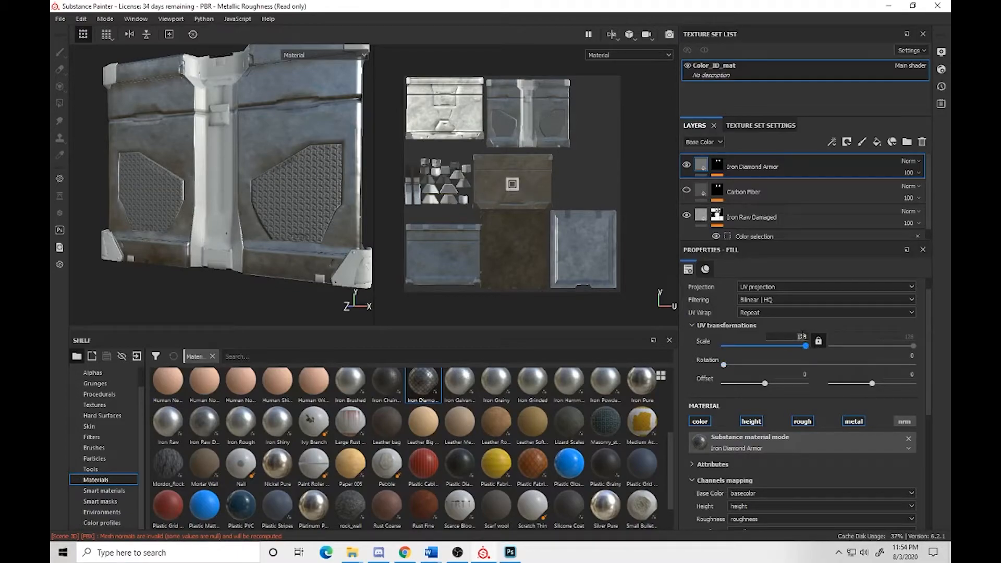
pyautogui.press('Return')
pyautogui.keyDown('alt'); pyautogui.moveTo(279, 161); pyautogui.dragTo(670, 283); pyautogui.keyUp('alt')
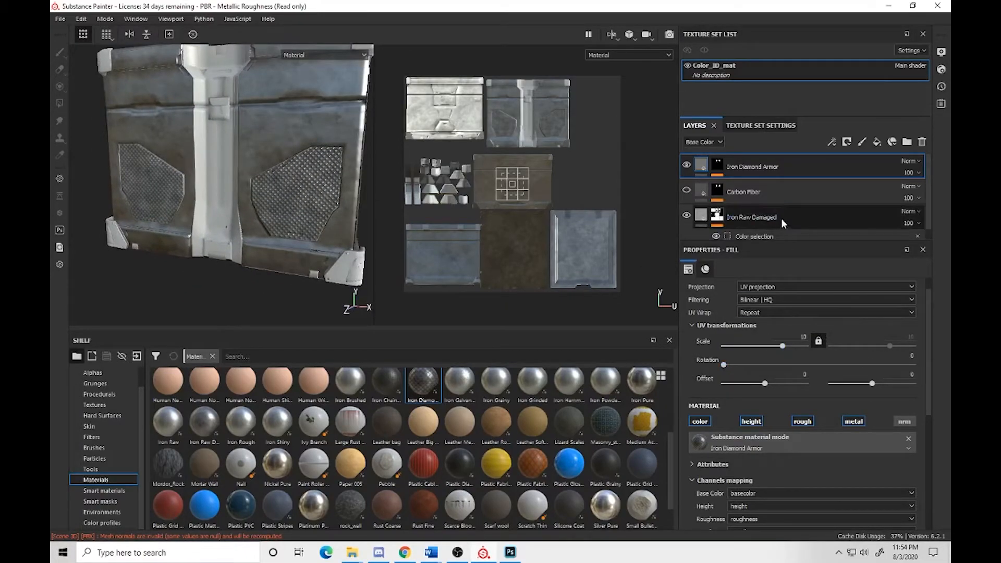
# Step: Delete the hidden Carbon Fiber layer and check the whole crate with the remaining materials
pyautogui.click(858, 190)
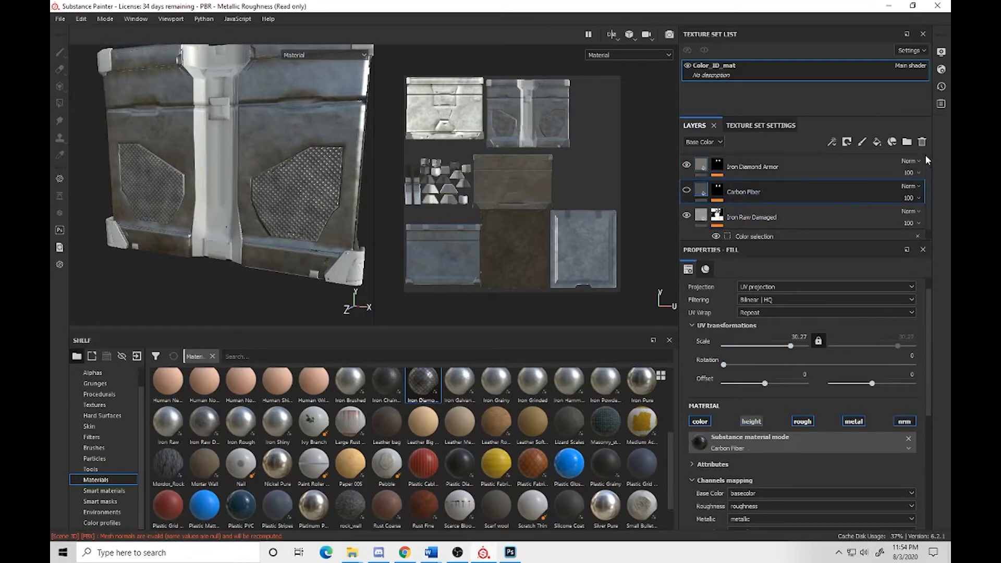
pyautogui.click(922, 142)
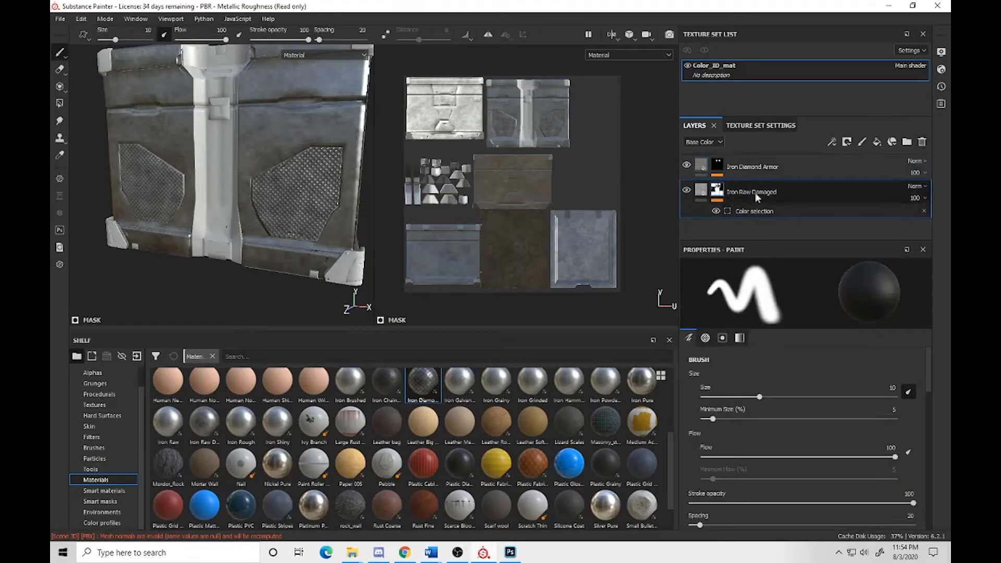
pyautogui.keyDown('alt'); pyautogui.moveTo(247, 164); pyautogui.dragTo(275, 224); pyautogui.keyUp('alt')
pyautogui.keyDown('alt'); pyautogui.moveTo(274, 223); pyautogui.dragTo(210, 191, button='right'); pyautogui.keyUp('alt')
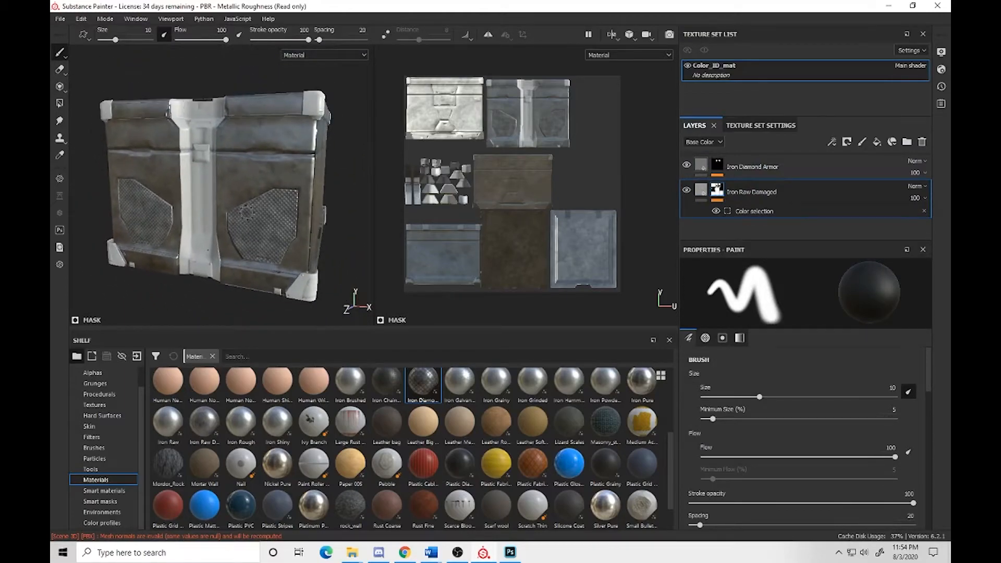
pyautogui.keyDown('alt'); pyautogui.moveTo(246, 214); pyautogui.dragTo(269, 213); pyautogui.keyUp('alt')
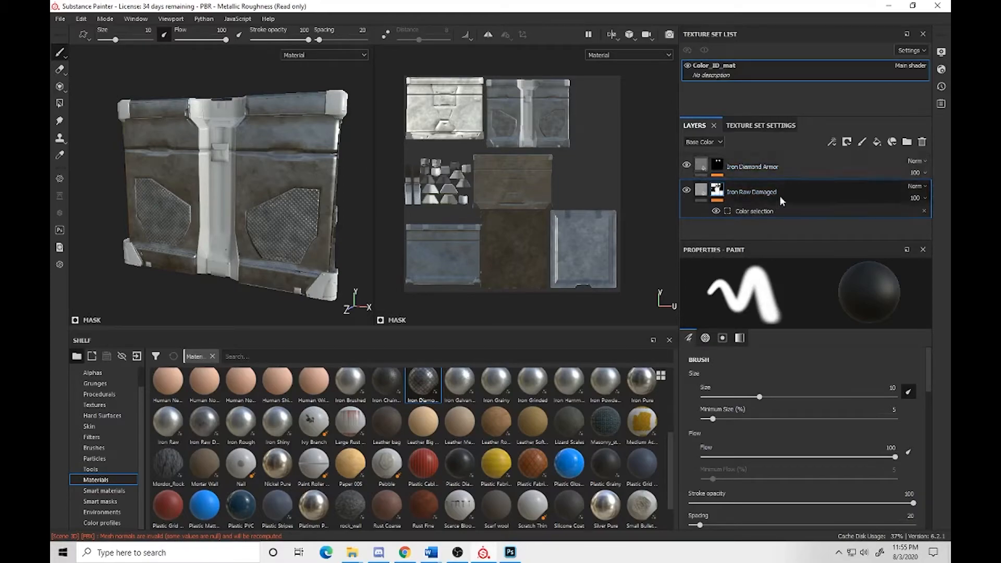
# Step: Create a layer folder above Iron Raw Damaged and name it Box_Main_BodyColor
pyautogui.click(907, 143)
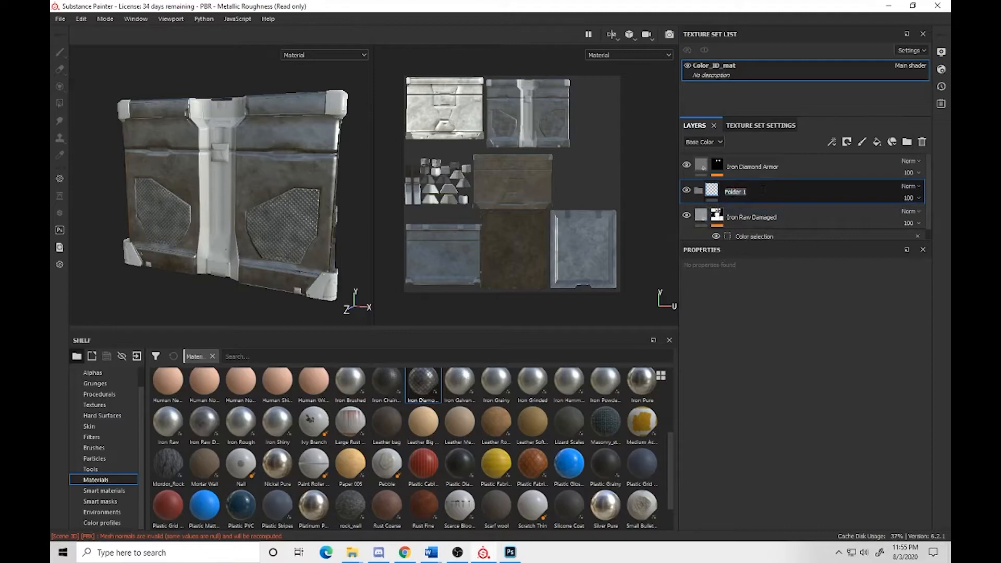
pyautogui.write('R')
pyautogui.press('Return')
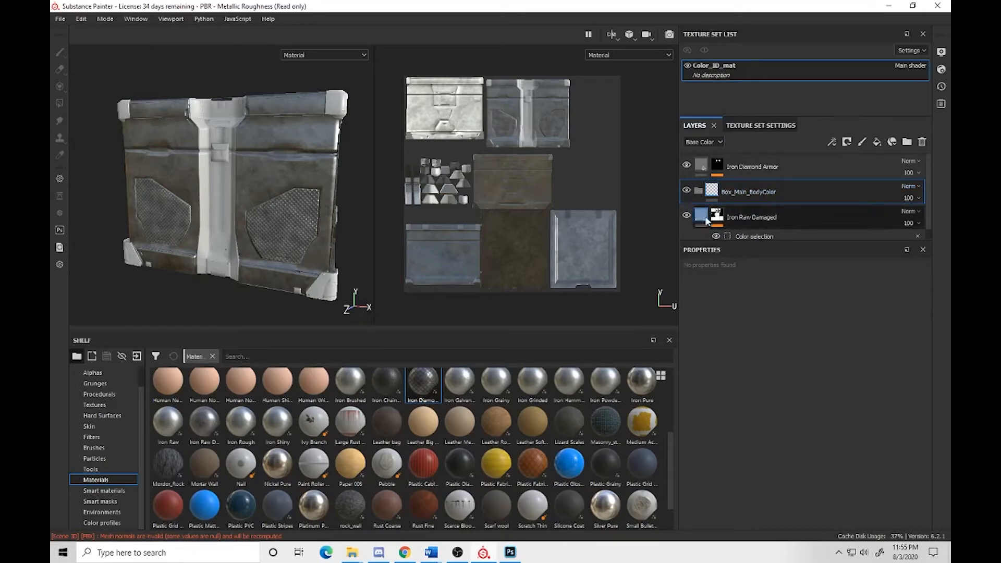
# Step: Move the Iron Raw Damaged layer into the Box_Main_BodyColor folder and add an empty paint layer above it
pyautogui.moveTo(706, 207); pyautogui.dragTo(709, 190)
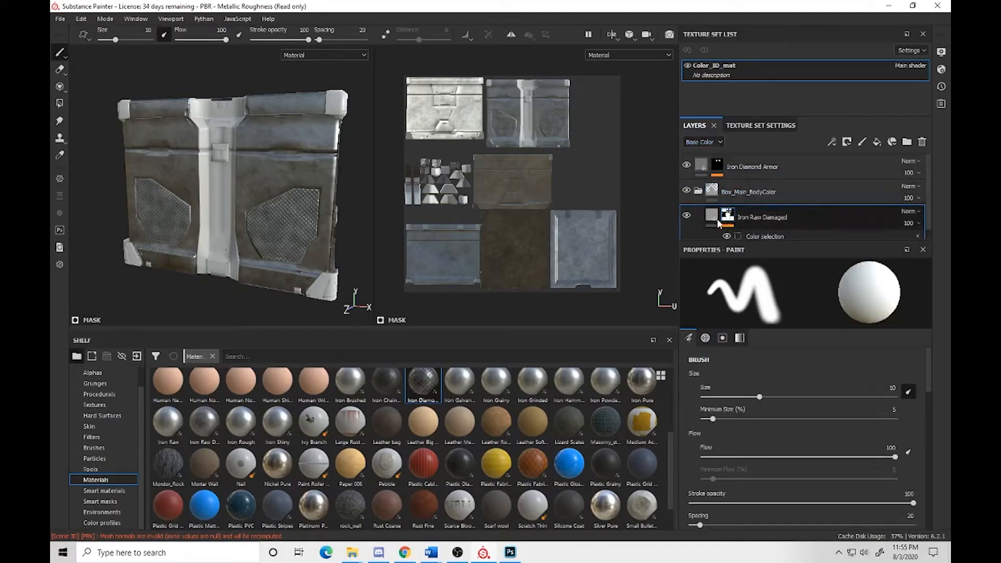
pyautogui.click(686, 191)
pyautogui.click(687, 191)
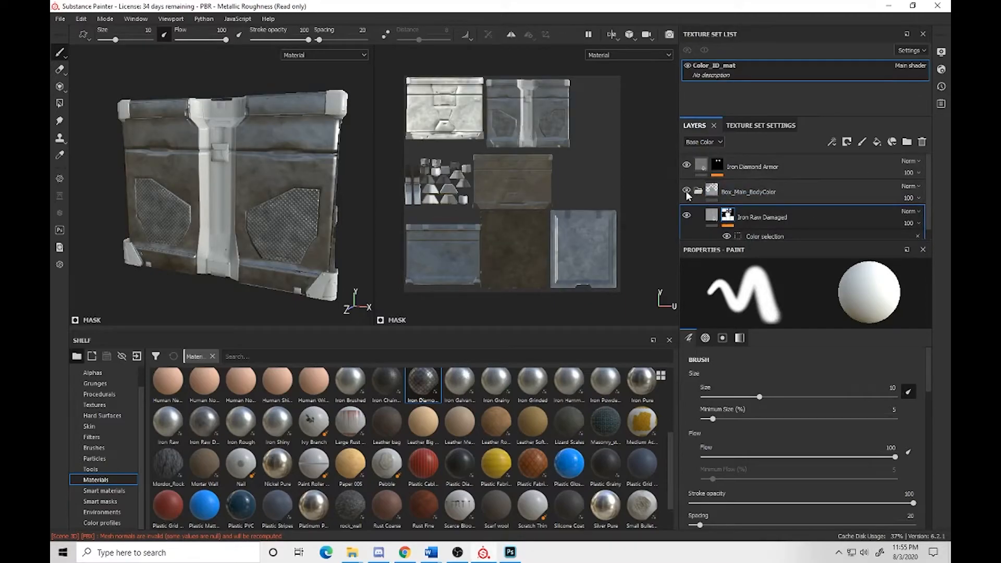
pyautogui.scroll(-1, 744, 208)
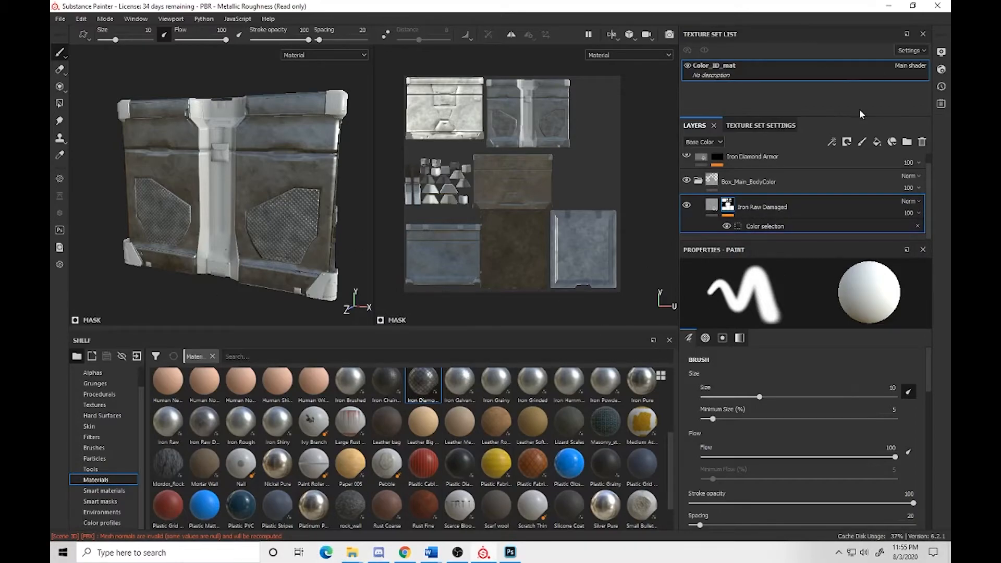
pyautogui.click(862, 143)
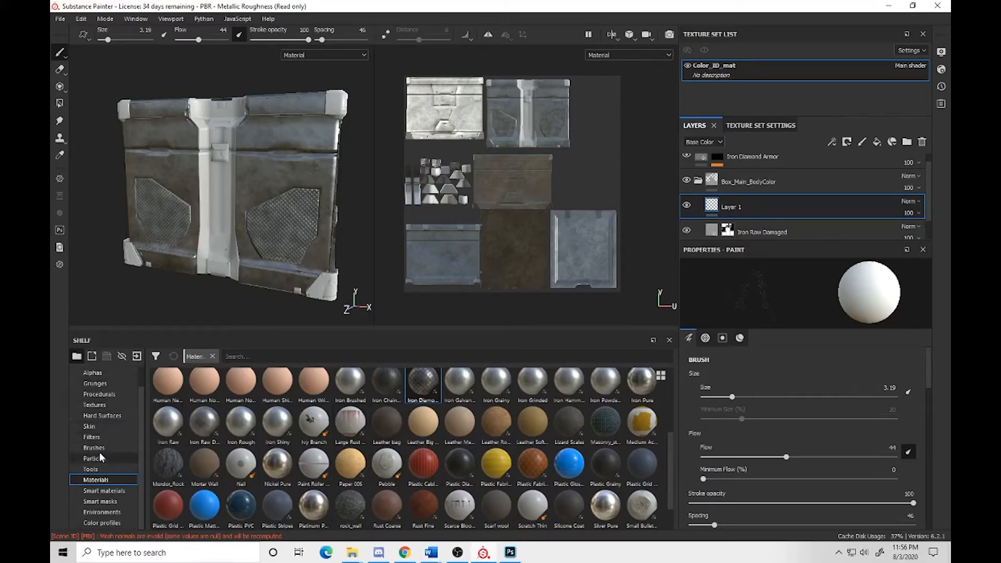
# Step: Browse the shelf's grunges and brushes, then search the brushes for "rust"
pyautogui.click(96, 383)
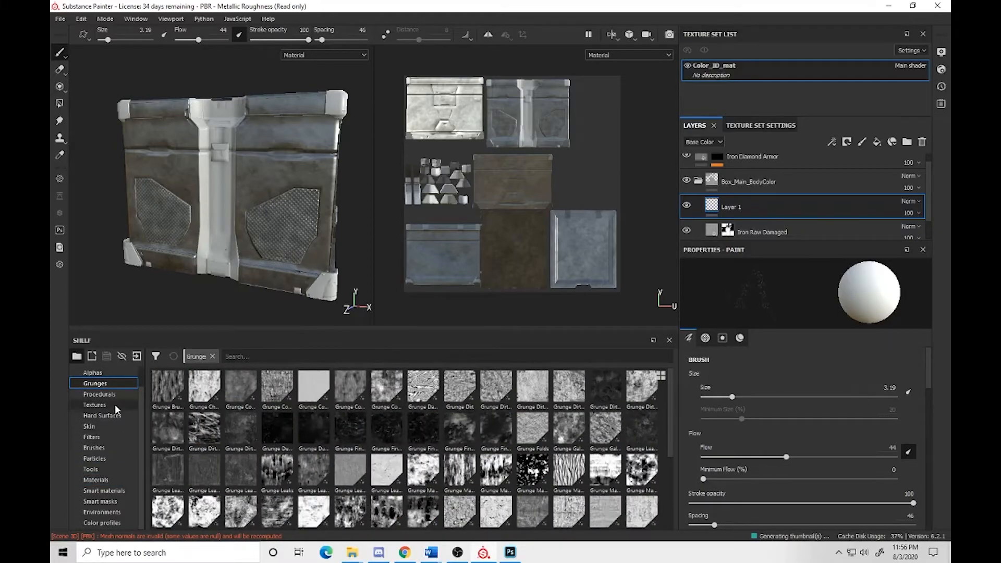
pyautogui.click(94, 448)
pyautogui.scroll(-5, 349, 454)
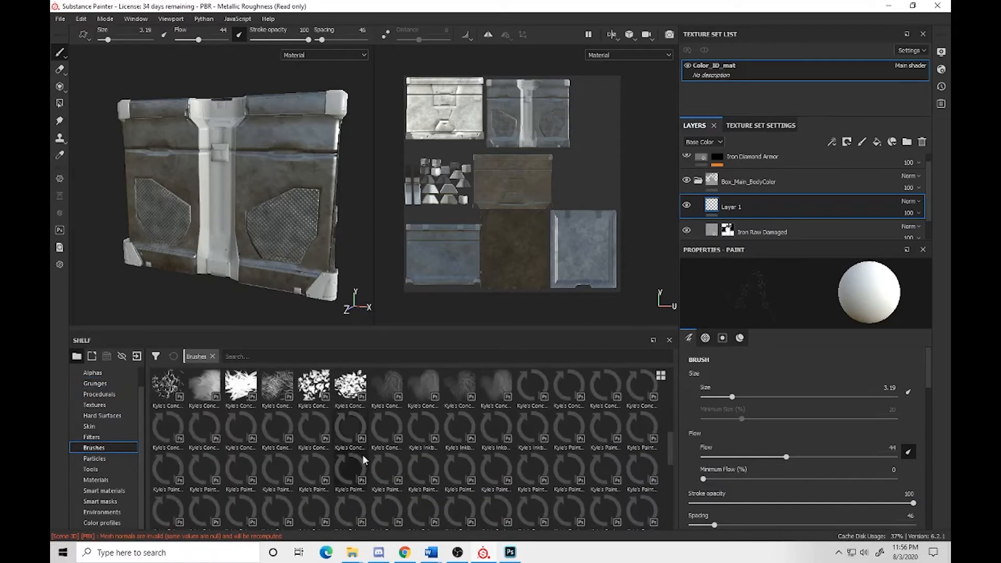
pyautogui.moveTo(443, 477)
pyautogui.moveTo(340, 399)
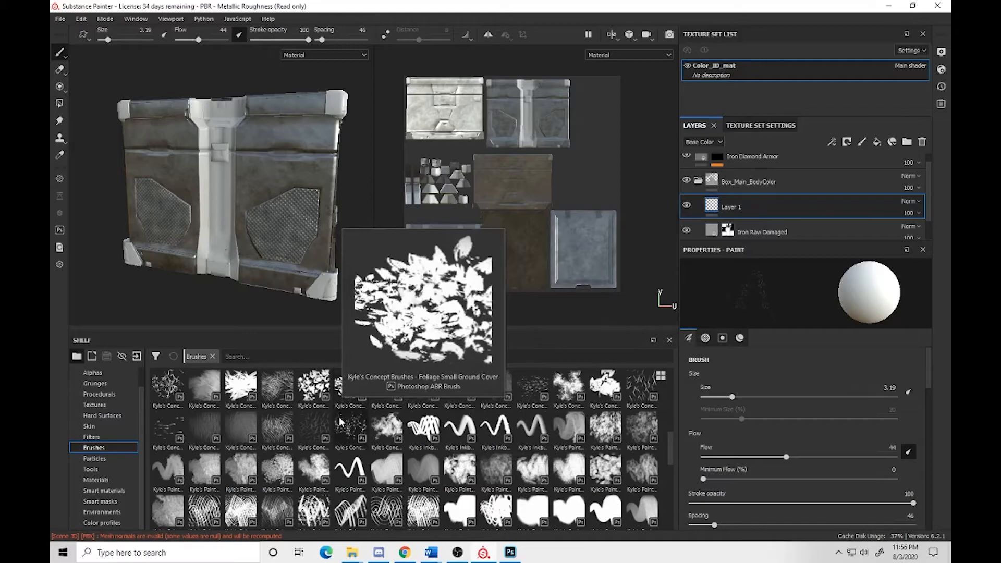
pyautogui.scroll(-3, 504, 472)
pyautogui.scroll(-4, 505, 472)
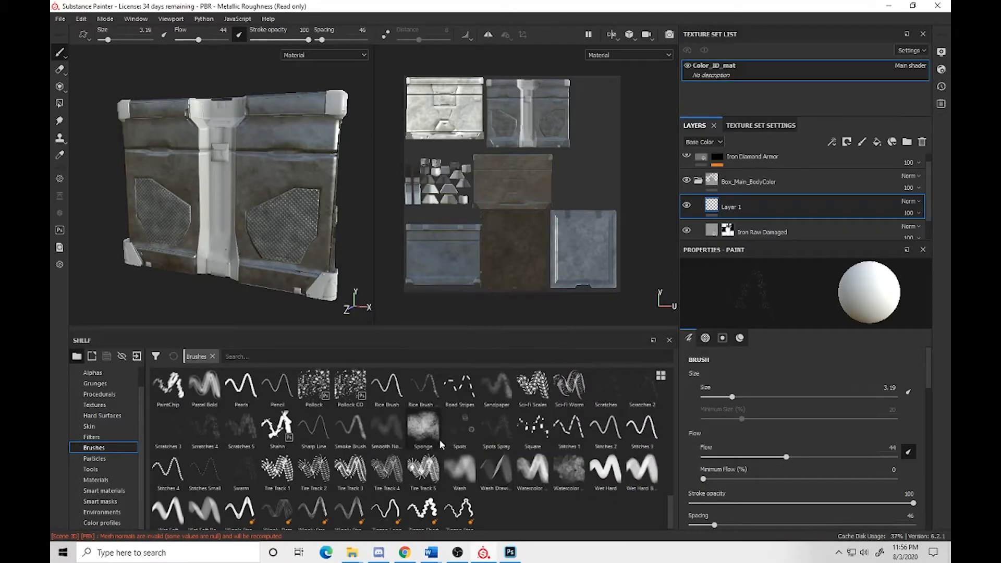
pyautogui.scroll(3, 440, 444)
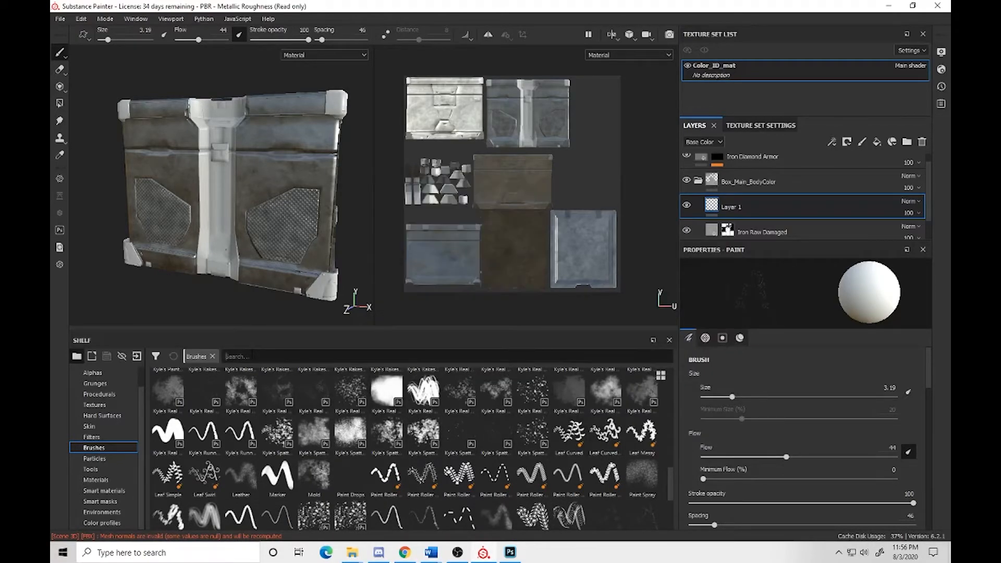
pyautogui.write('rust')
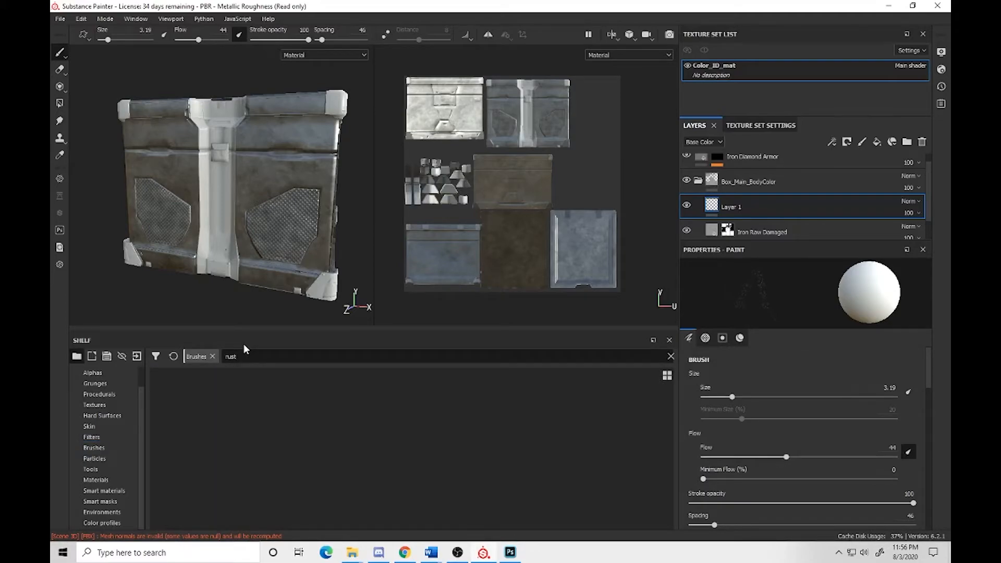
# Step: Clear the brush search and look through the full brush list for a rust-like texture, trying Dampy Drip 02 and Sandpaper
pyautogui.press('BackSpace')
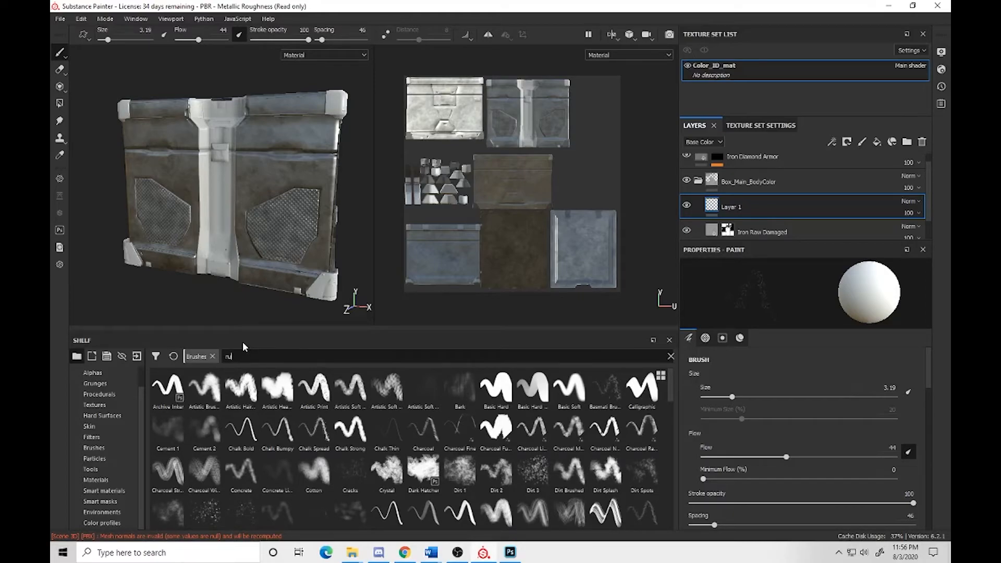
pyautogui.press('BackSpace')
pyautogui.press('BackSpace')
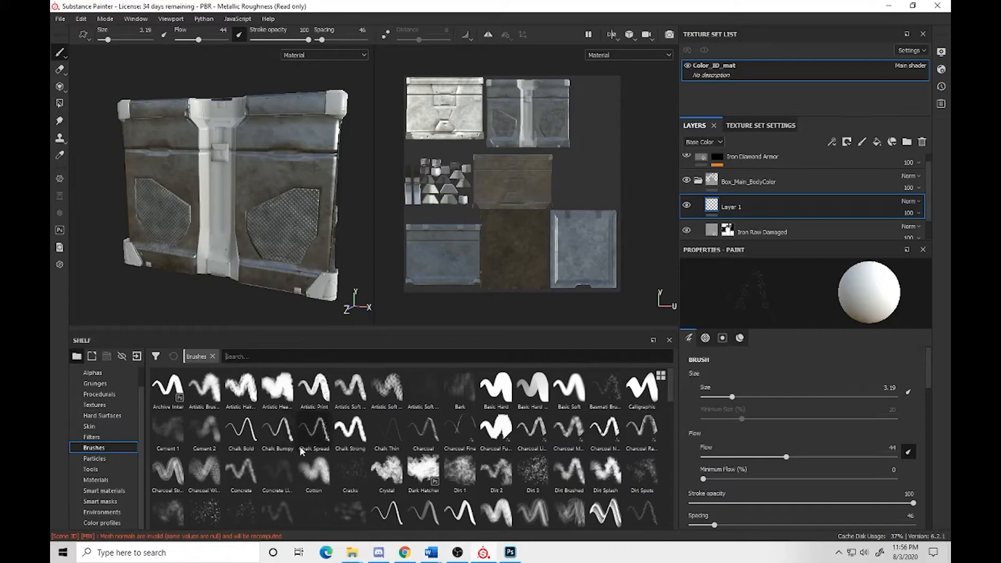
pyautogui.scroll(-3, 298, 445)
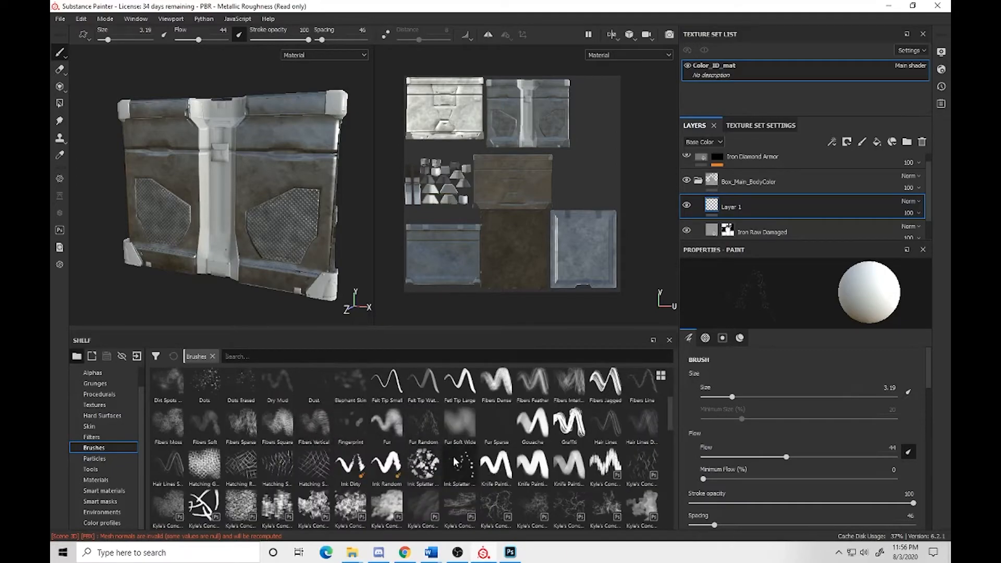
pyautogui.moveTo(569, 515)
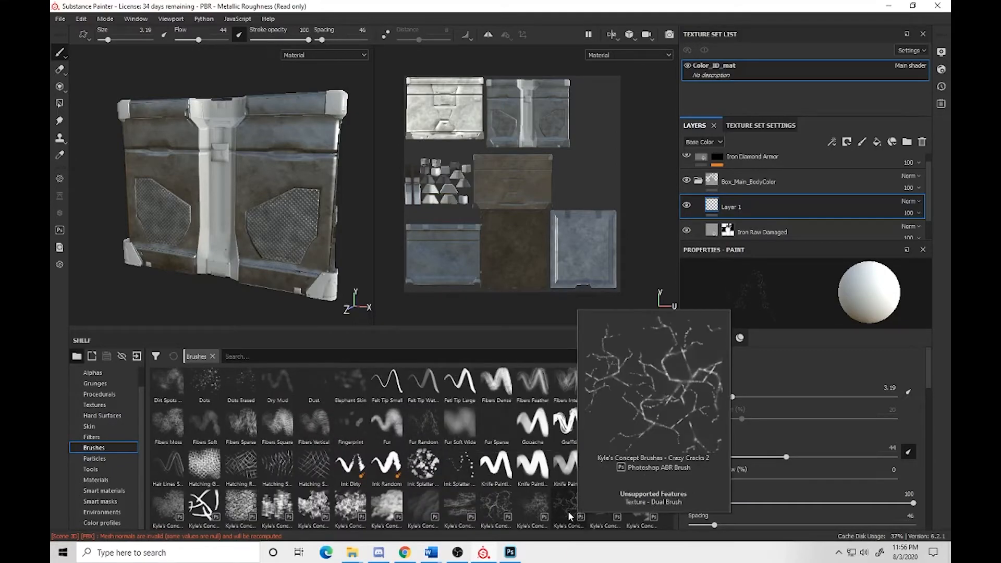
pyautogui.scroll(-5, 561, 469)
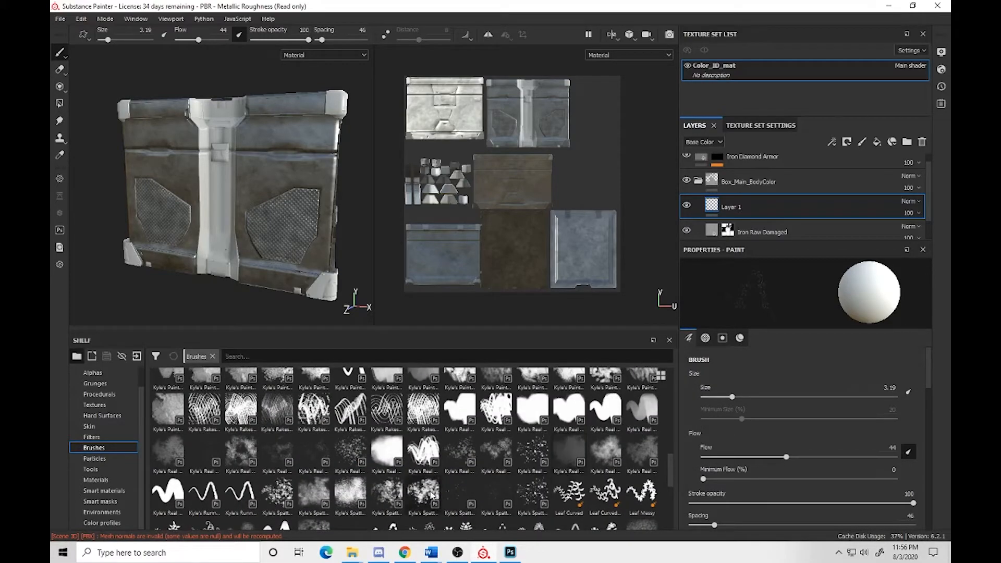
pyautogui.moveTo(431, 496)
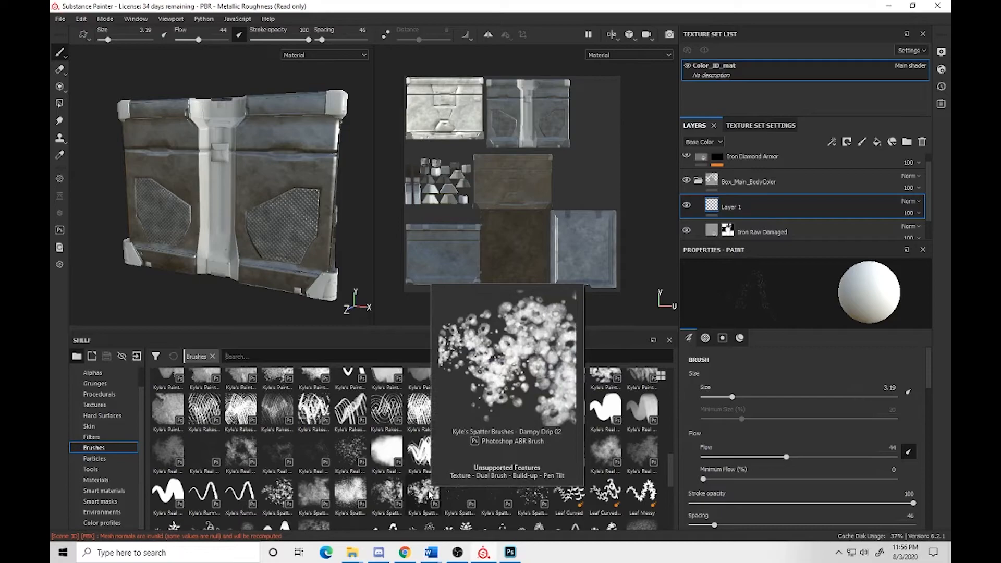
pyautogui.click(429, 494)
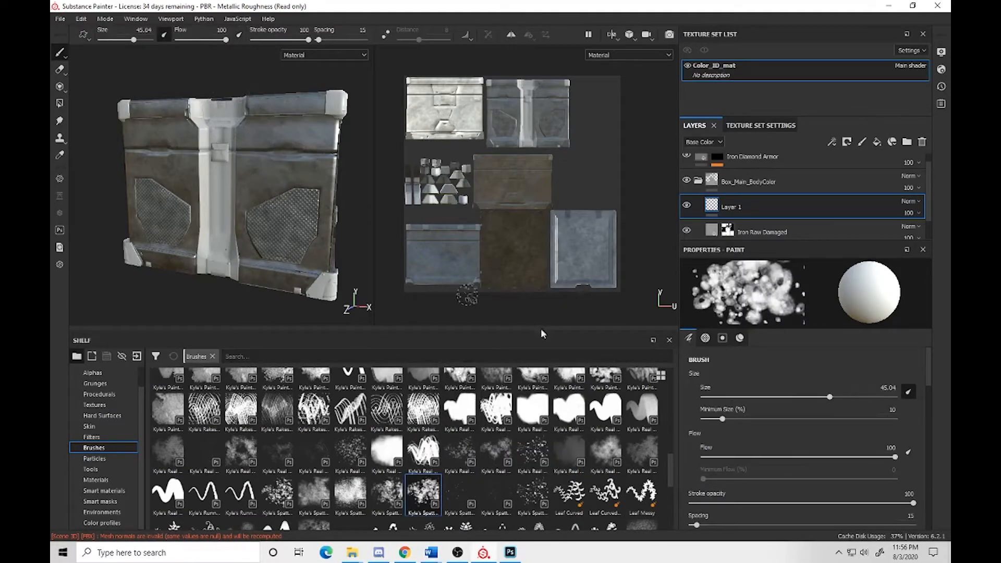
pyautogui.scroll(-3, 558, 462)
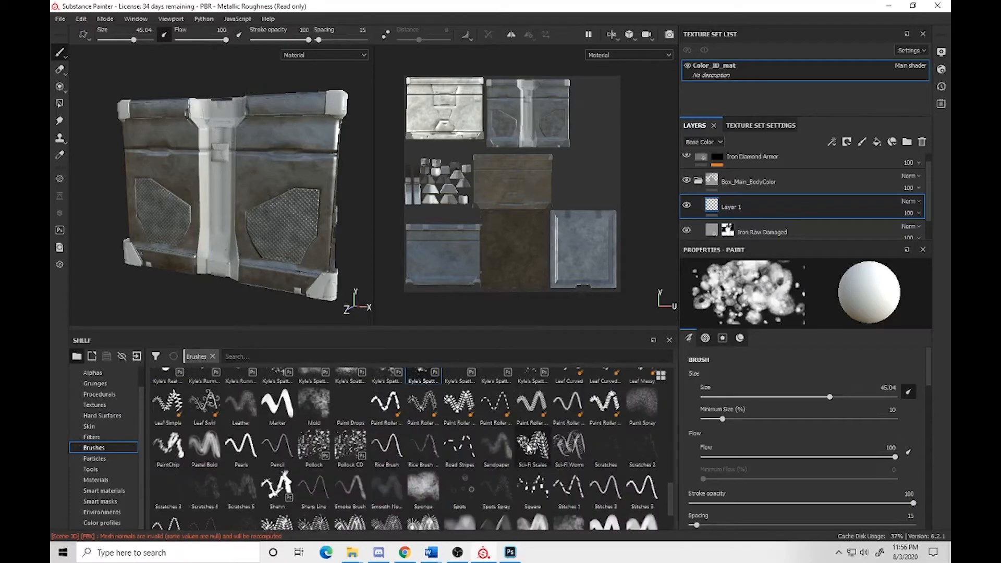
pyautogui.click(500, 453)
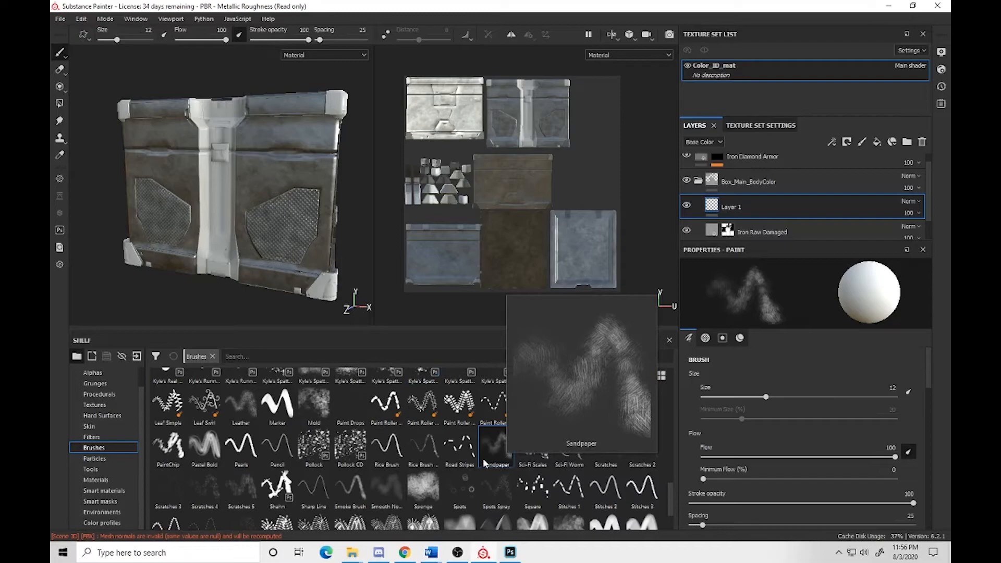
pyautogui.moveTo(347, 454)
pyautogui.scroll(-1, 347, 453)
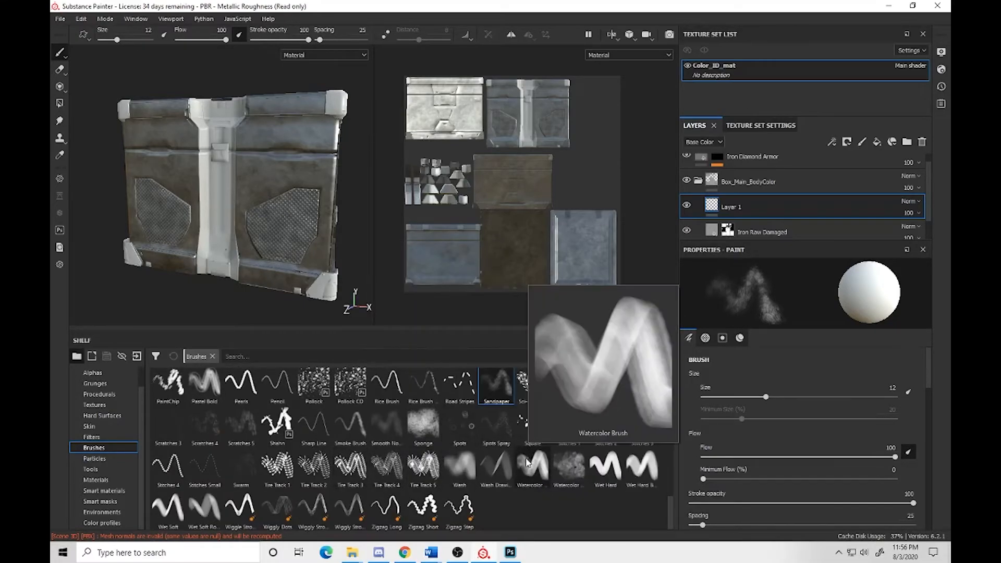
pyautogui.moveTo(515, 468)
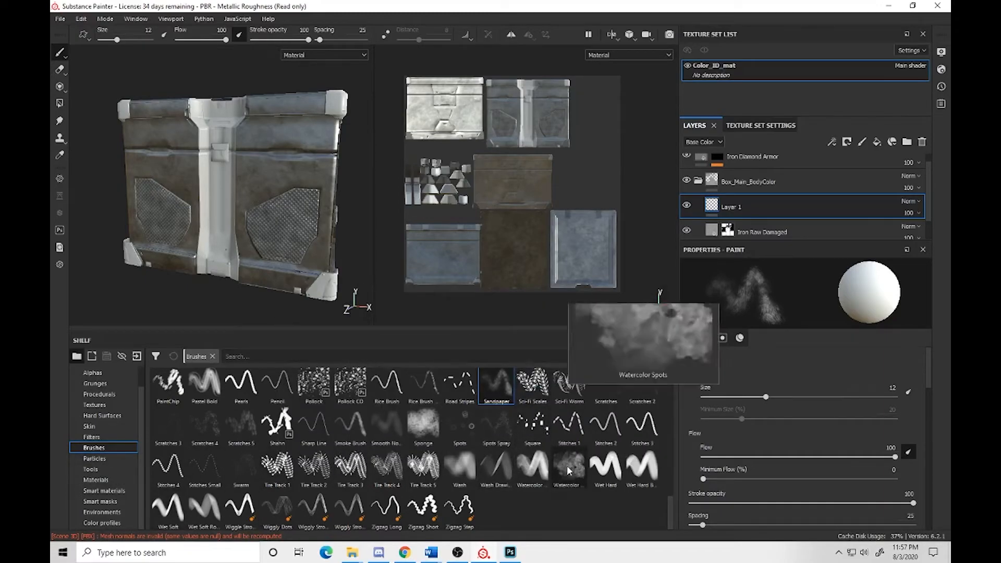
pyautogui.scroll(2, 570, 478)
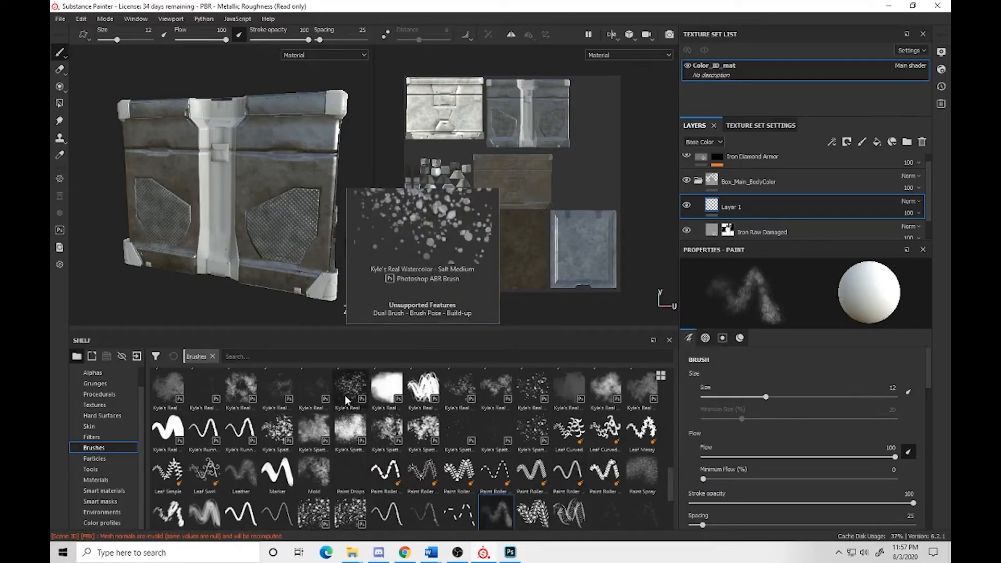
pyautogui.scroll(4, 345, 395)
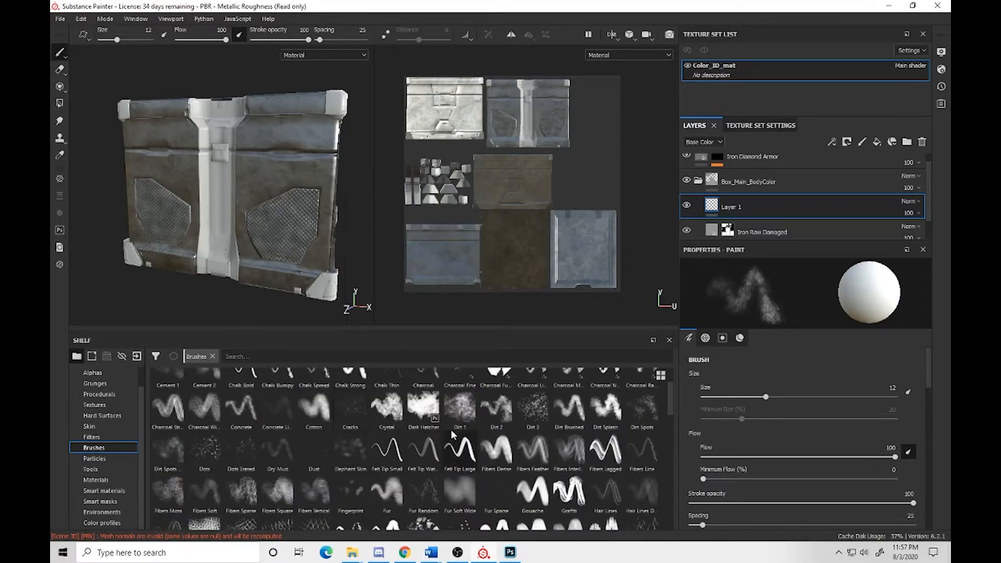
pyautogui.scroll(-2, 440, 430)
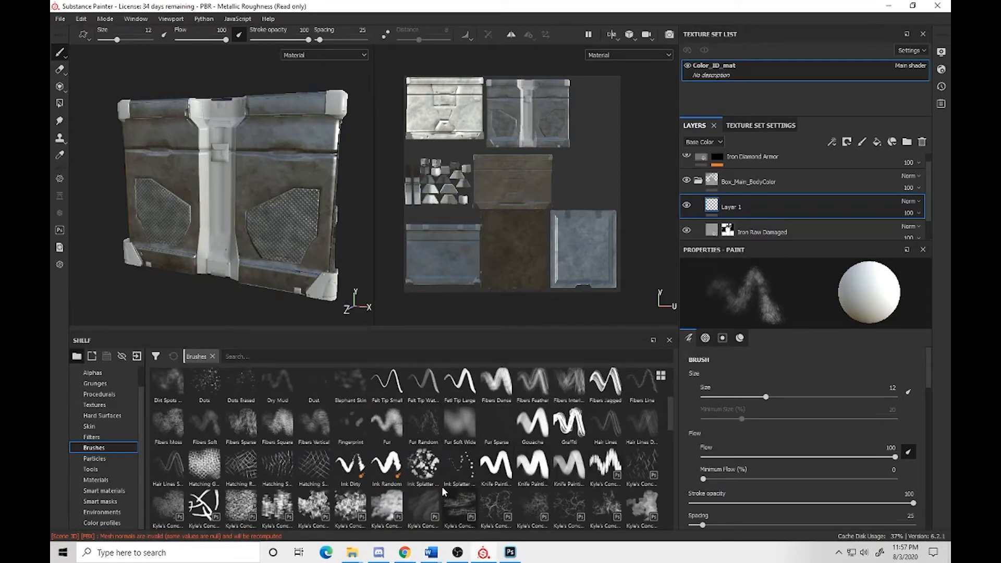
pyautogui.scroll(3, 443, 487)
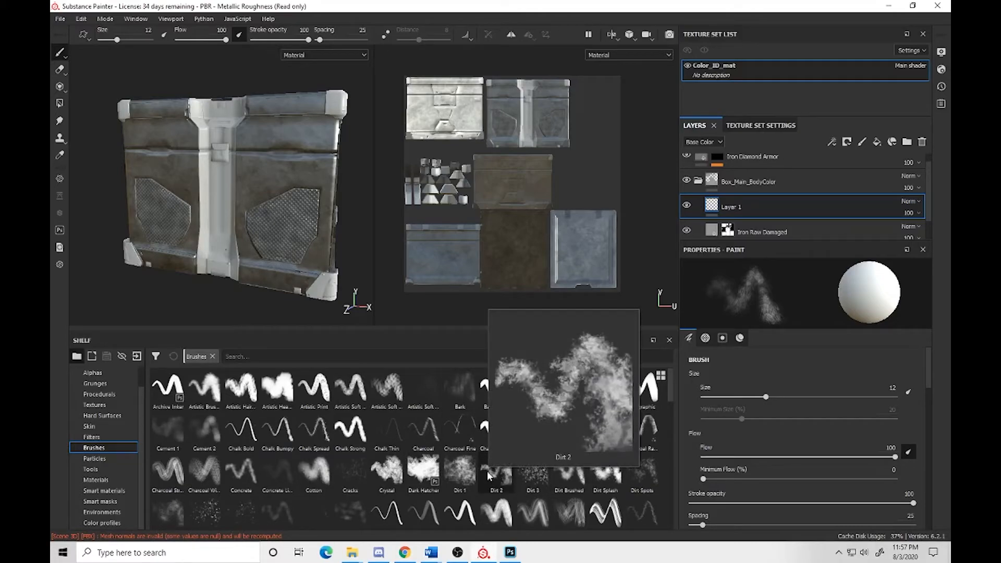
# Step: Choose the Dirt 1 brush, enable its color channel and set the base color to a dark orange-brown
pyautogui.click(470, 475)
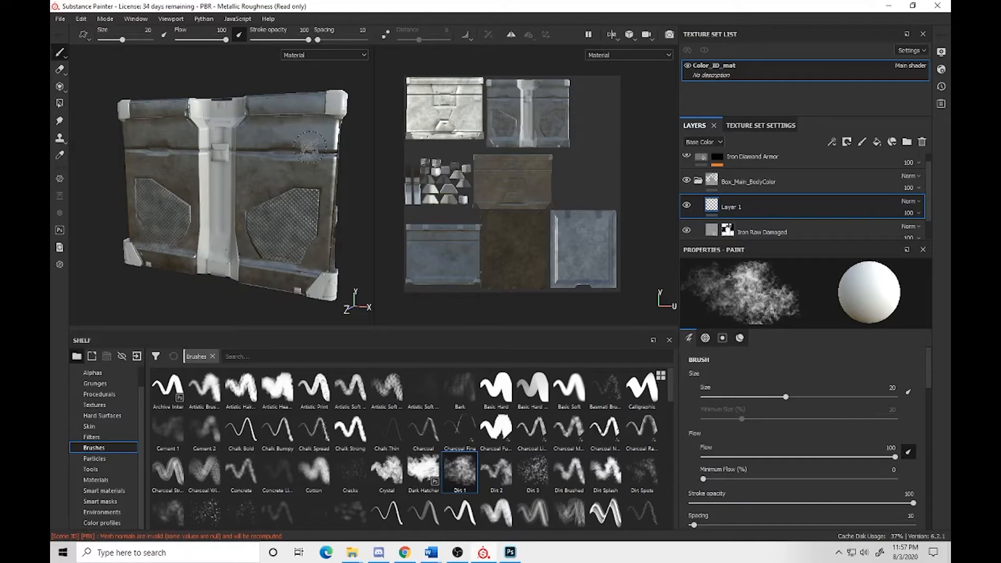
pyautogui.scroll(-10, 838, 450)
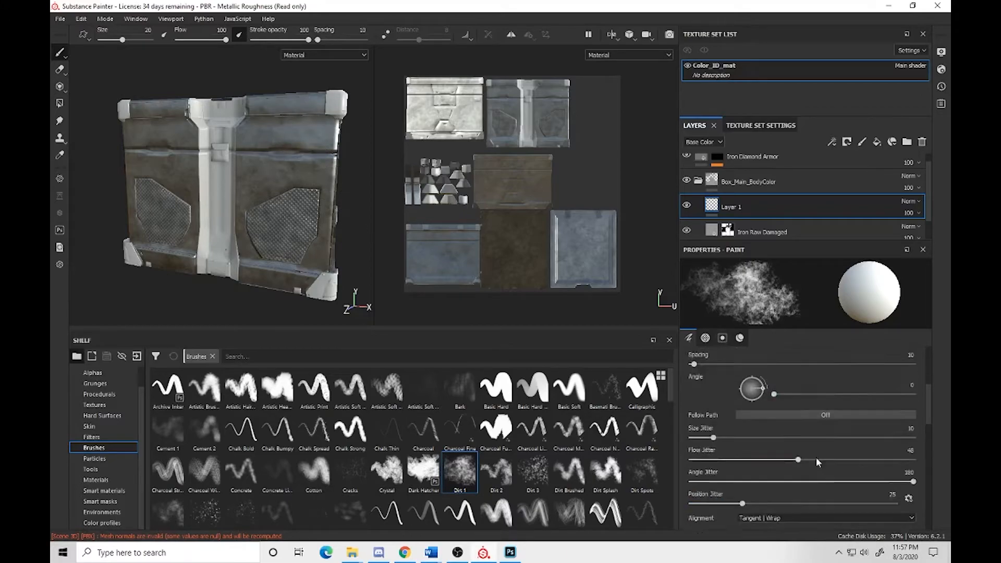
pyautogui.scroll(-3, 805, 459)
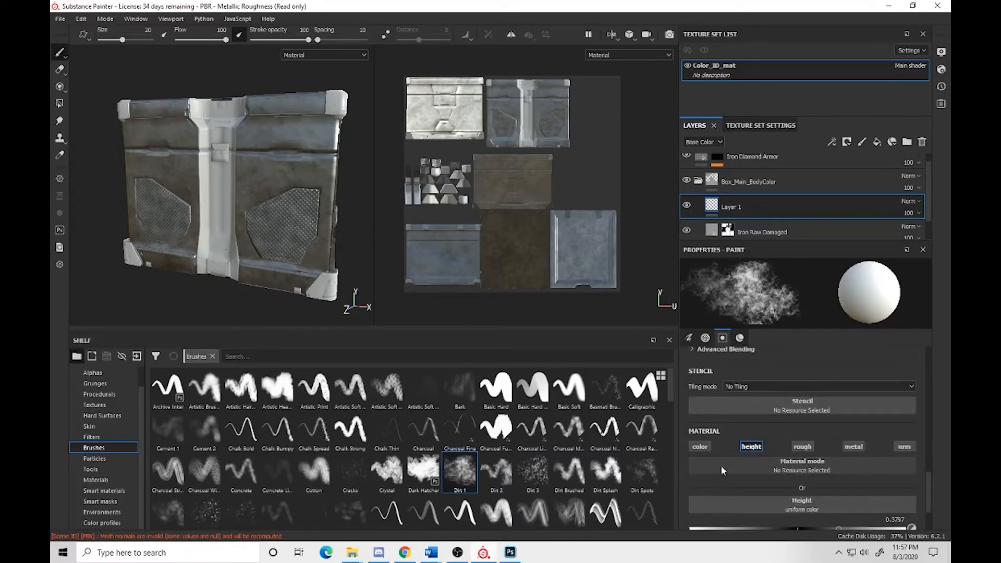
pyautogui.click(704, 448)
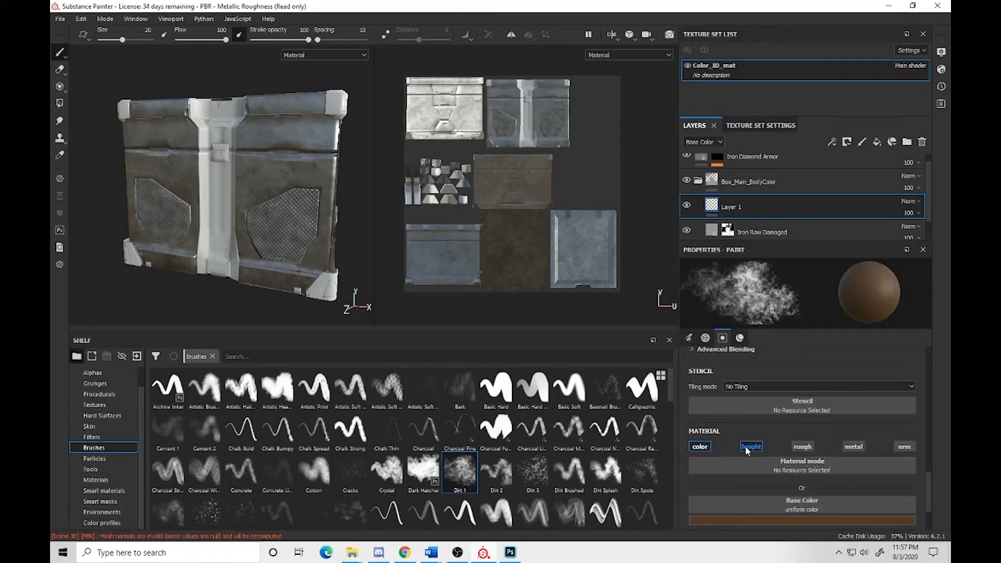
pyautogui.click(746, 451)
pyautogui.scroll(-2, 779, 451)
pyautogui.click(789, 457)
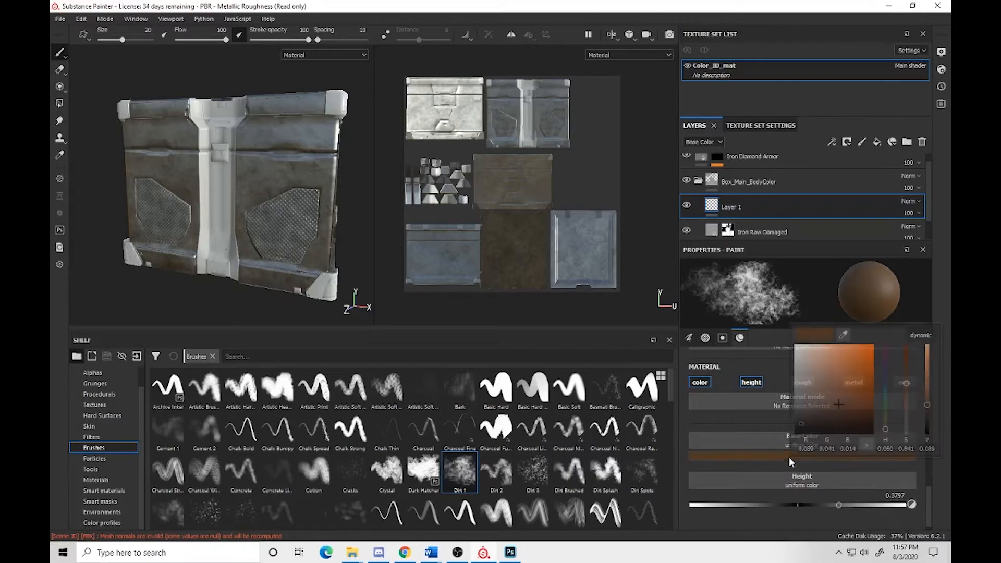
pyautogui.moveTo(902, 384); pyautogui.dragTo(875, 406)
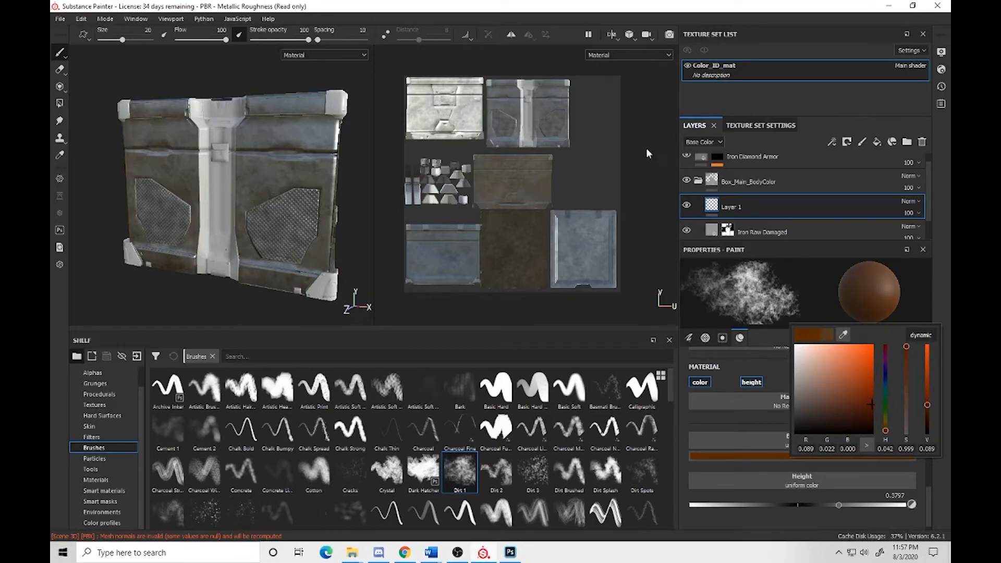
pyautogui.click(516, 14)
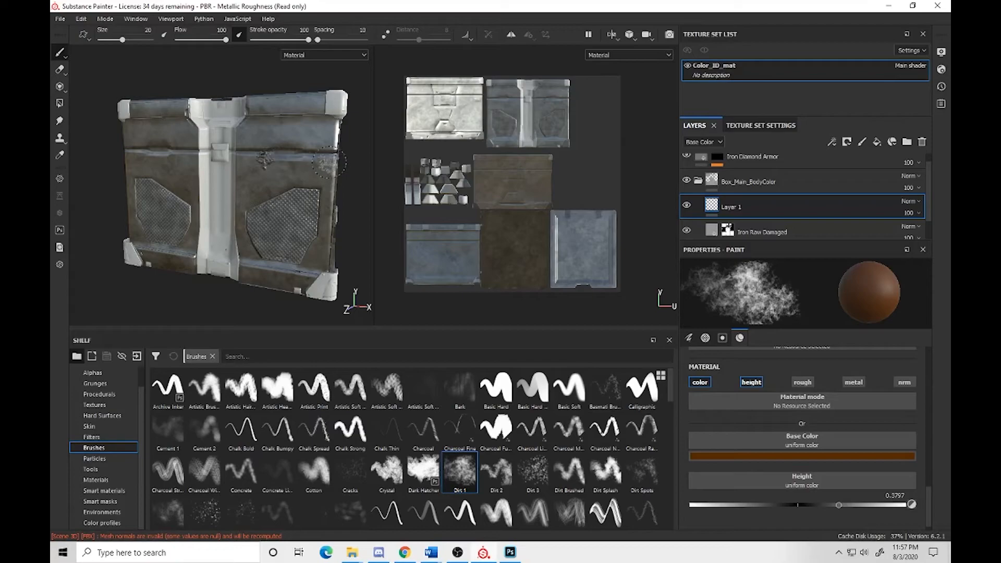
# Step: Turn off the brush's height channel, try a rust stroke along the body panel seam, undo it and reduce the brush size to 5.86
pyautogui.click(760, 384)
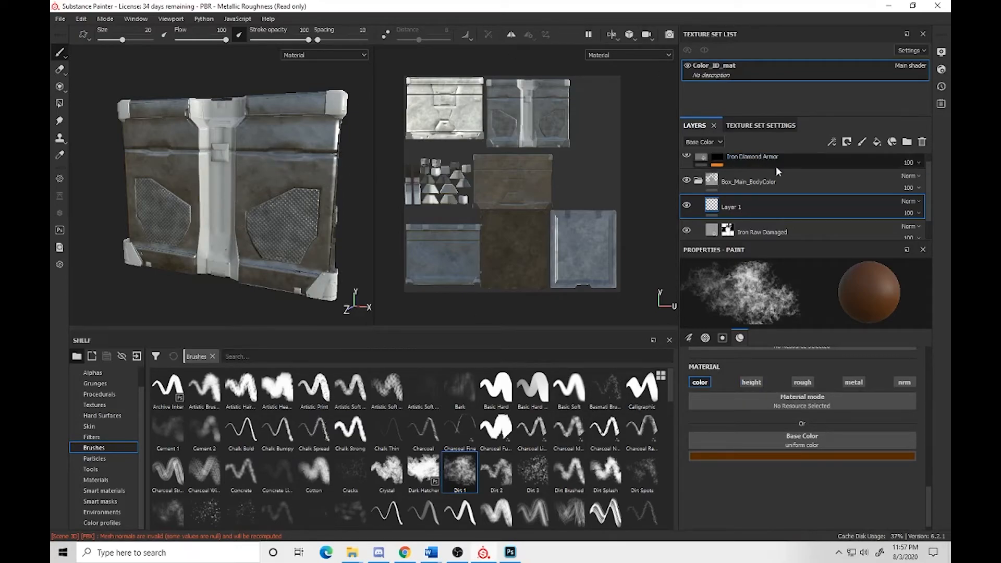
pyautogui.scroll(1, 773, 164)
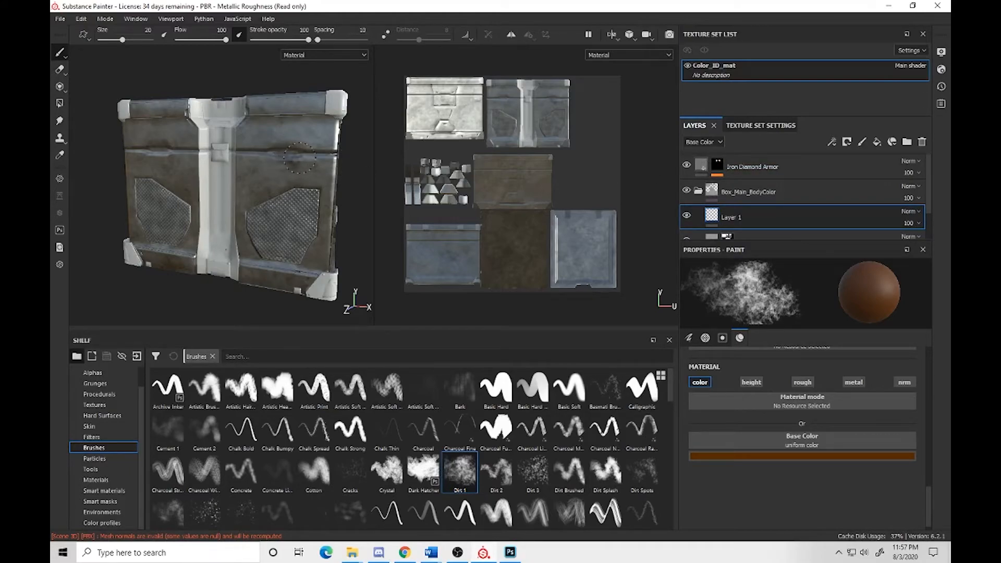
pyautogui.moveTo(316, 155); pyautogui.dragTo(255, 156)
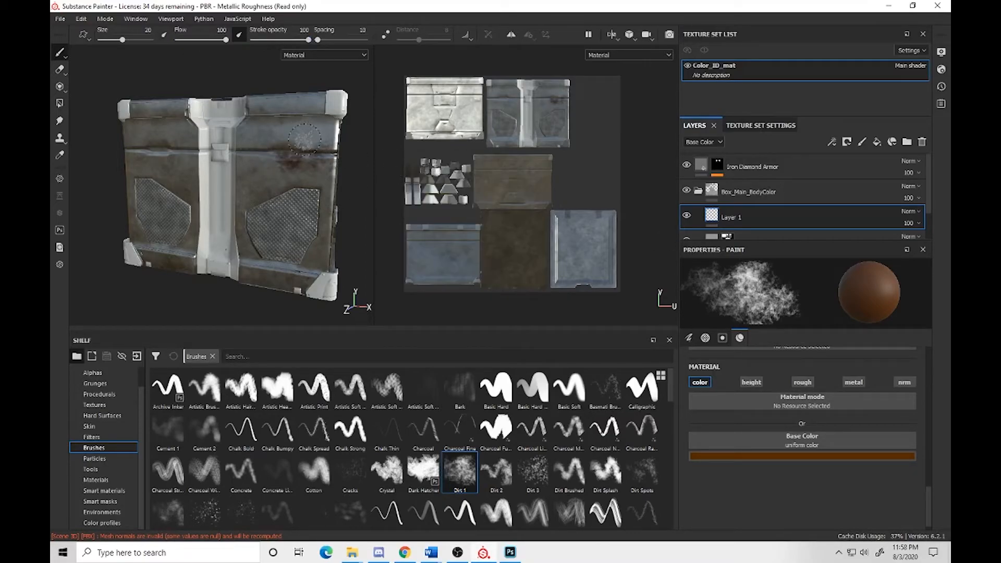
pyautogui.press('ctrl')
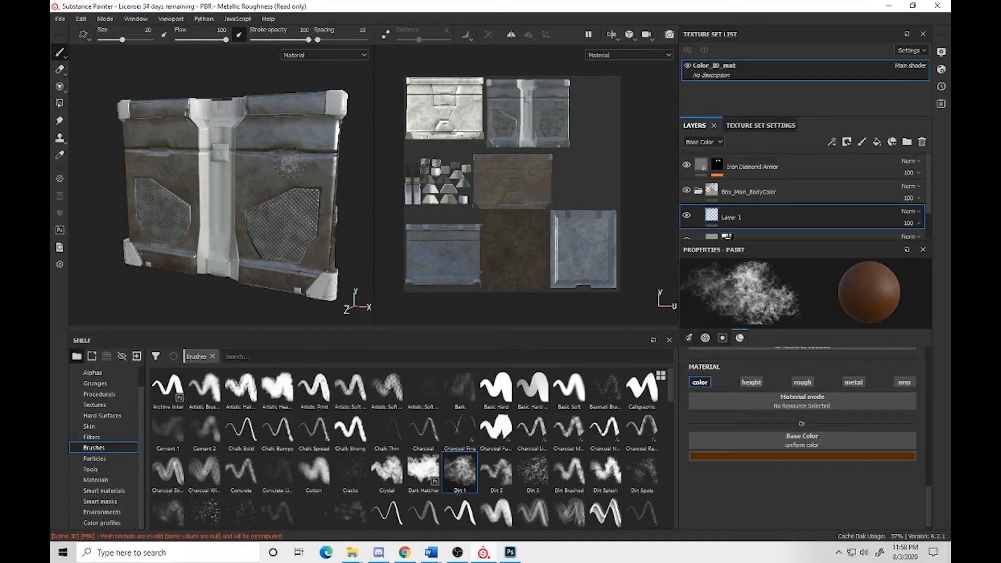
pyautogui.moveTo(117, 41); pyautogui.dragTo(111, 45)
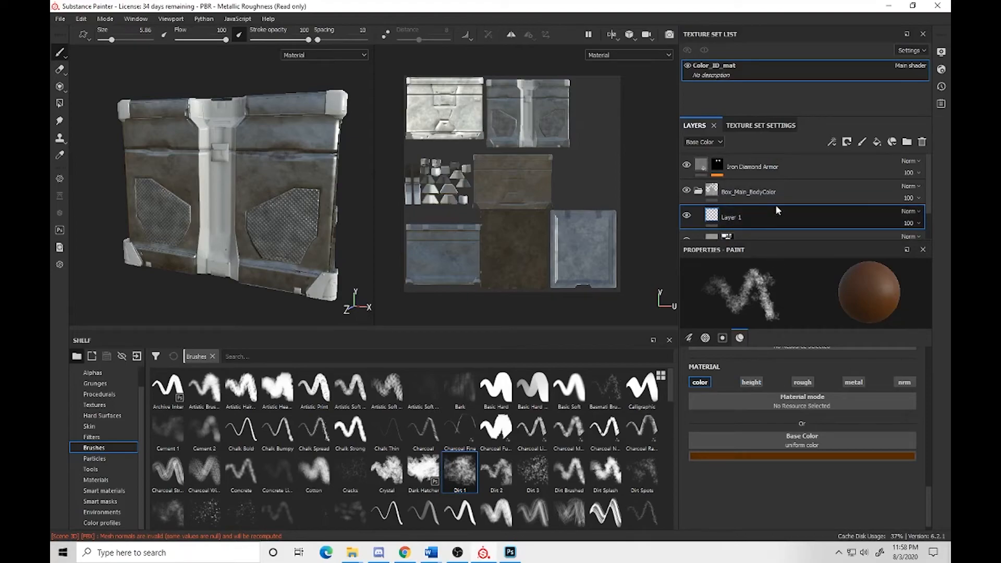
# Step: Replace the paint layer in the Box_Main_BodyColor folder with the Rust Fine material and give it a black mask
pyautogui.moveTo(774, 220); pyautogui.dragTo(928, 146)
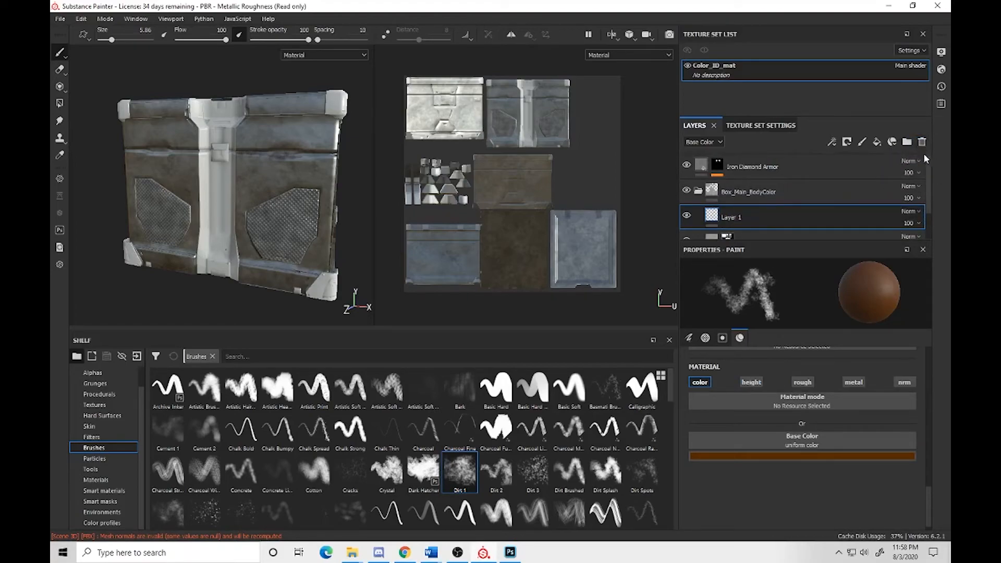
pyautogui.click(923, 142)
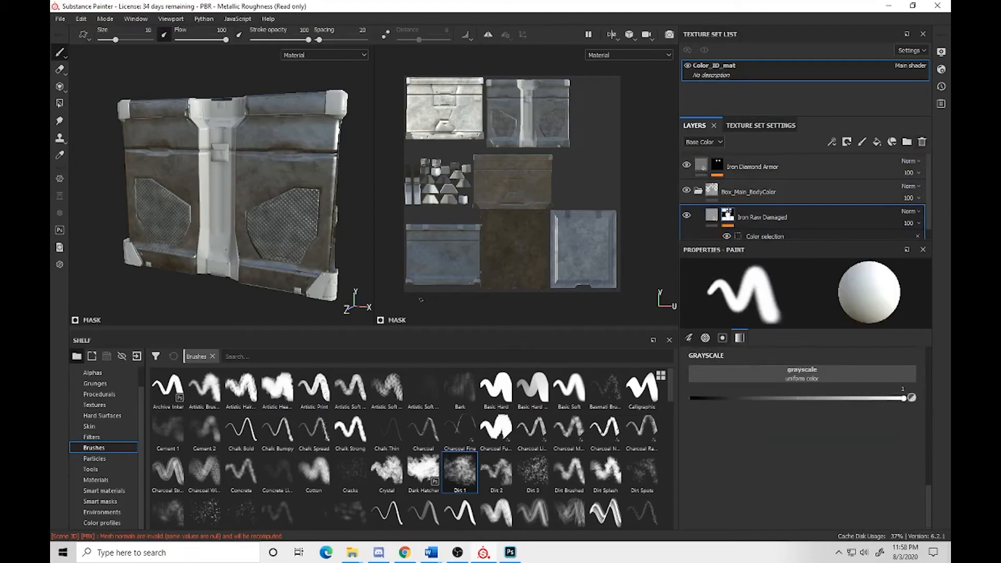
pyautogui.click(96, 480)
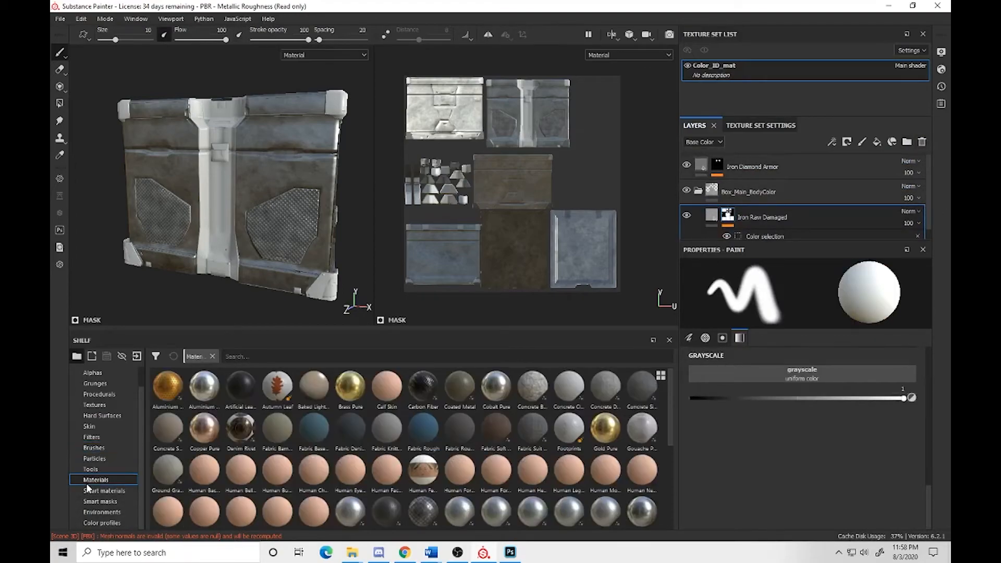
pyautogui.scroll(-5, 438, 454)
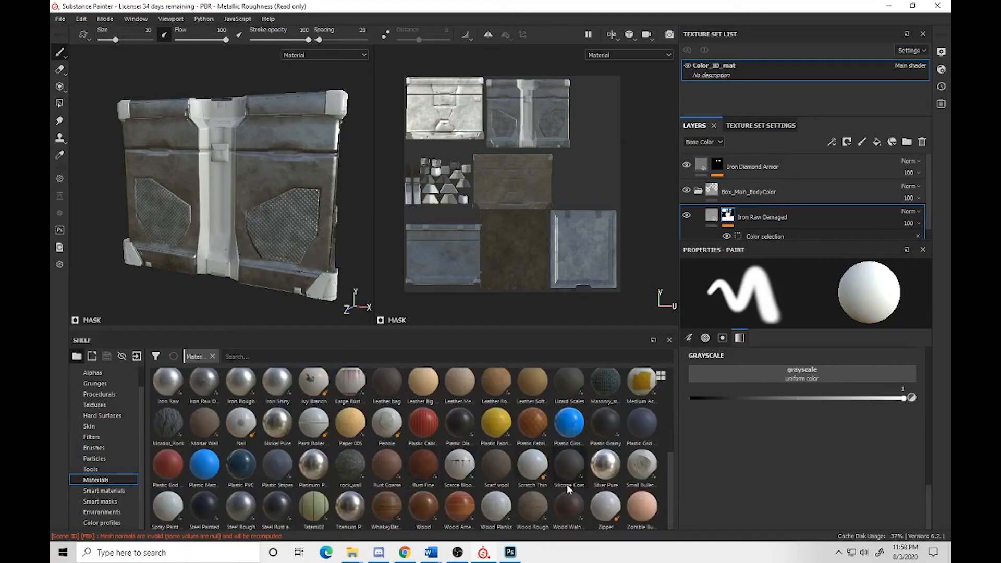
pyautogui.moveTo(426, 469); pyautogui.dragTo(731, 203)
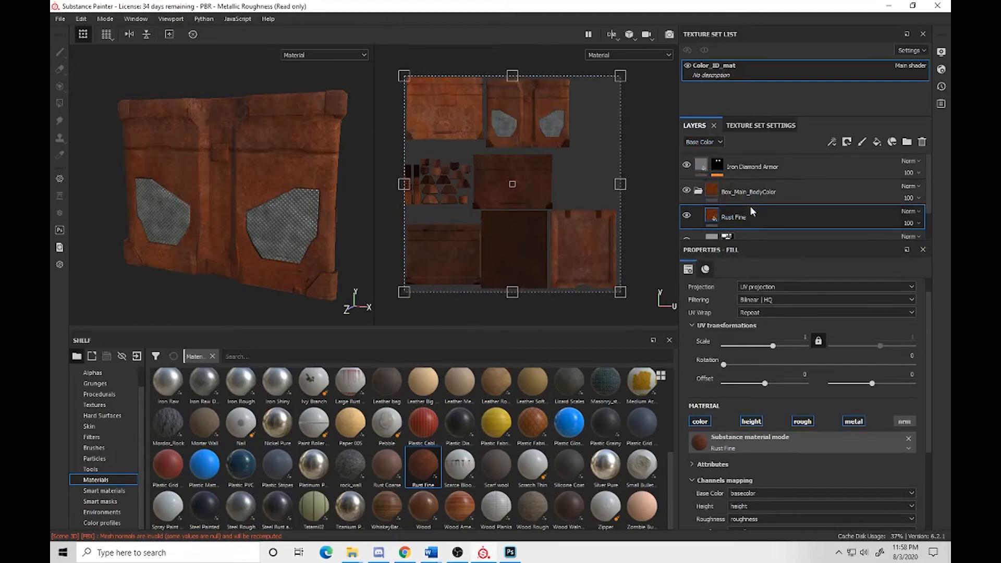
pyautogui.rightClick(753, 214)
pyautogui.click(813, 18)
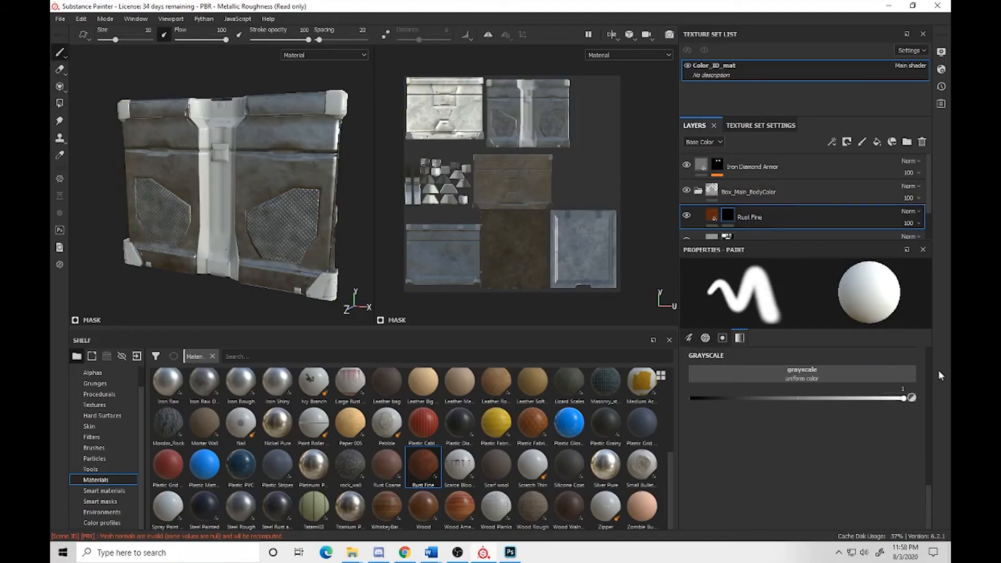
# Step: Try a white stroke on the Rust Fine mask along the body panel seam and undo it
pyautogui.moveTo(903, 398)
pyautogui.mouseDown()
pyautogui.moveTo(684, 409)
pyautogui.moveTo(912, 403)
pyautogui.mouseUp()
pyautogui.moveTo(238, 156); pyautogui.dragTo(330, 158)
pyautogui.hotkey('ctrl', 'z')
# Step: Choose the Dirt 3 brush for painting the Rust Fine mask
pyautogui.click(94, 448)
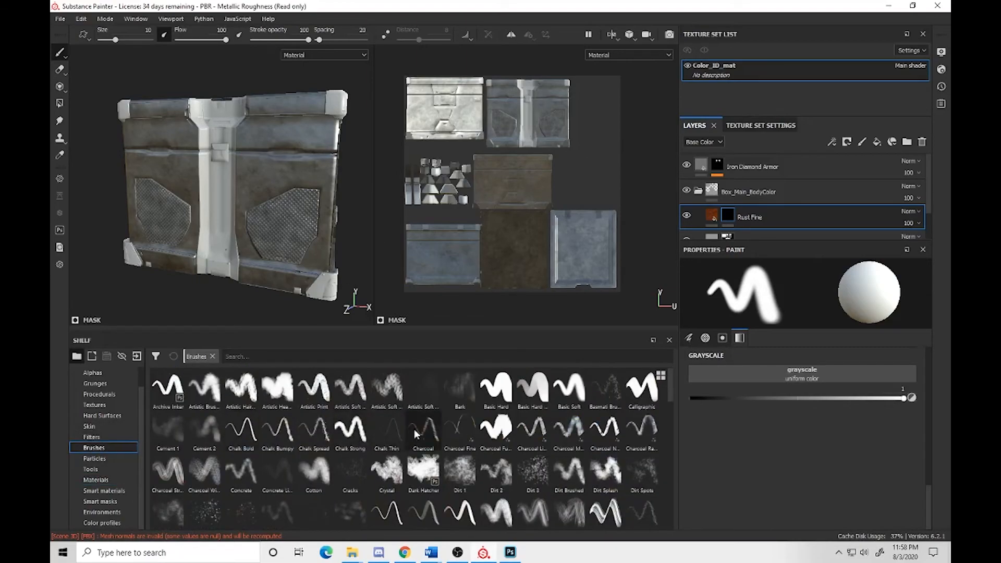
pyautogui.click(532, 472)
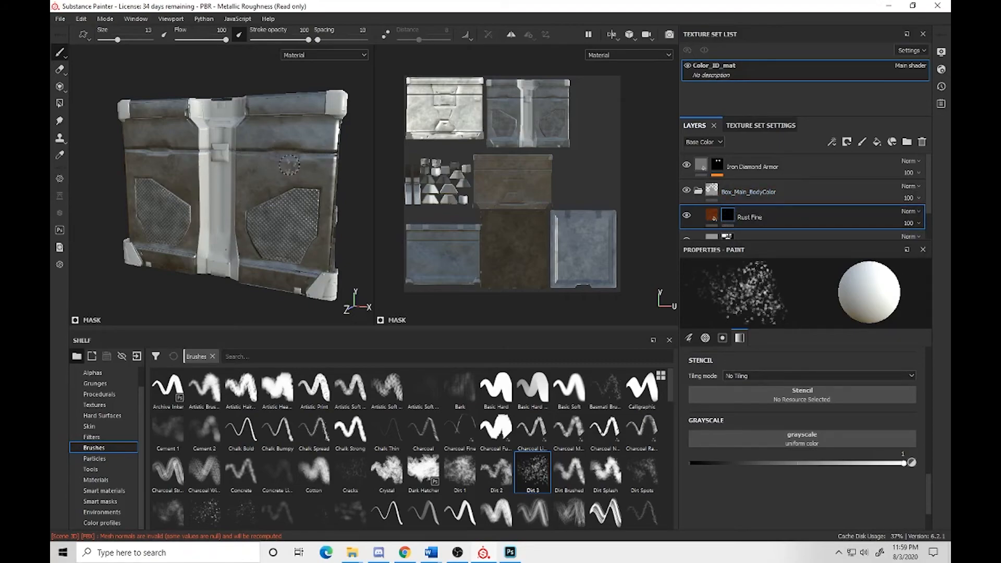
# Step: Try a Dirt 3 stroke on the Rust Fine mask over the upper body panel and undo it
pyautogui.moveTo(288, 165); pyautogui.dragTo(269, 159)
pyautogui.scroll(5, 261, 156)
pyautogui.keyDown('alt'); pyautogui.moveTo(303, 179); pyautogui.dragTo(203, 199, button='middle'); pyautogui.keyUp('alt')
pyautogui.keyDown('alt'); pyautogui.moveTo(209, 196); pyautogui.dragTo(260, 206); pyautogui.keyUp('alt')
pyautogui.press('ctrl')
pyautogui.hotkey('ctrl', 'z')
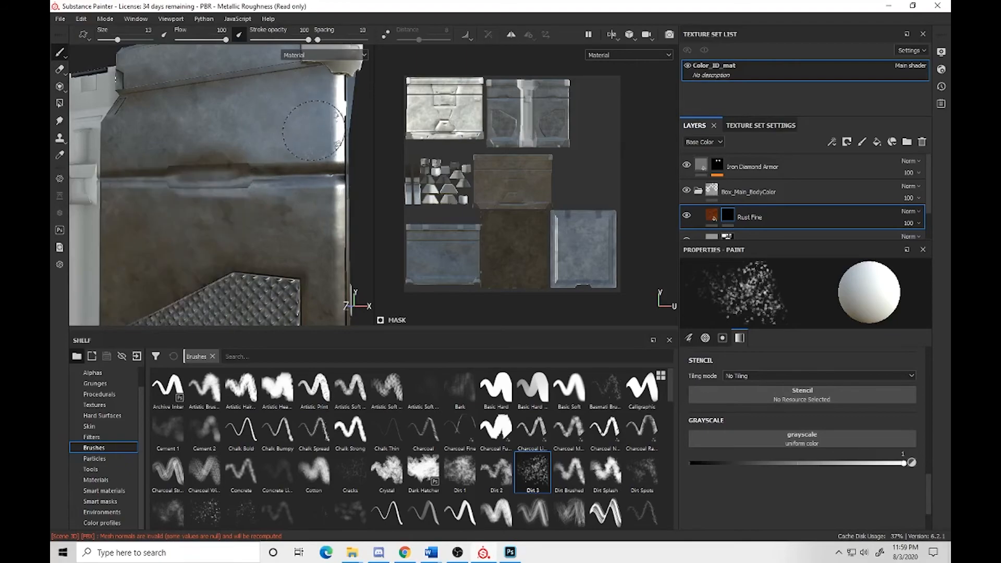
# Step: Reduce the Dirt 3 brush size to about 5.8 and paint rust specks on the Rust Fine mask along the horizontal body seam
pyautogui.keyDown('ctrl'); pyautogui.moveTo(263, 196); pyautogui.dragTo(246, 186, button='right'); pyautogui.keyUp('ctrl')
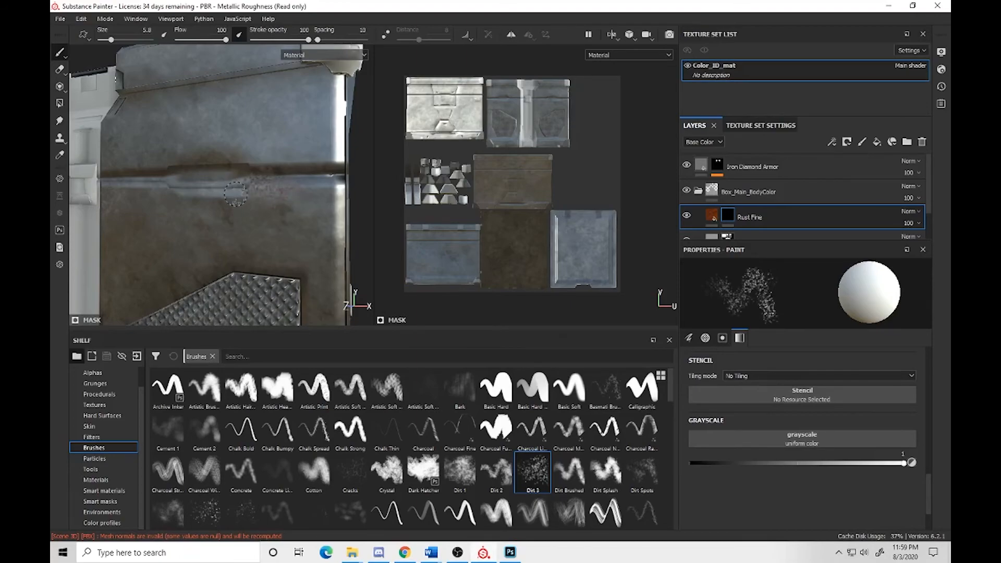
pyautogui.keyDown('alt'); pyautogui.moveTo(243, 190); pyautogui.dragTo(264, 192); pyautogui.keyUp('alt')
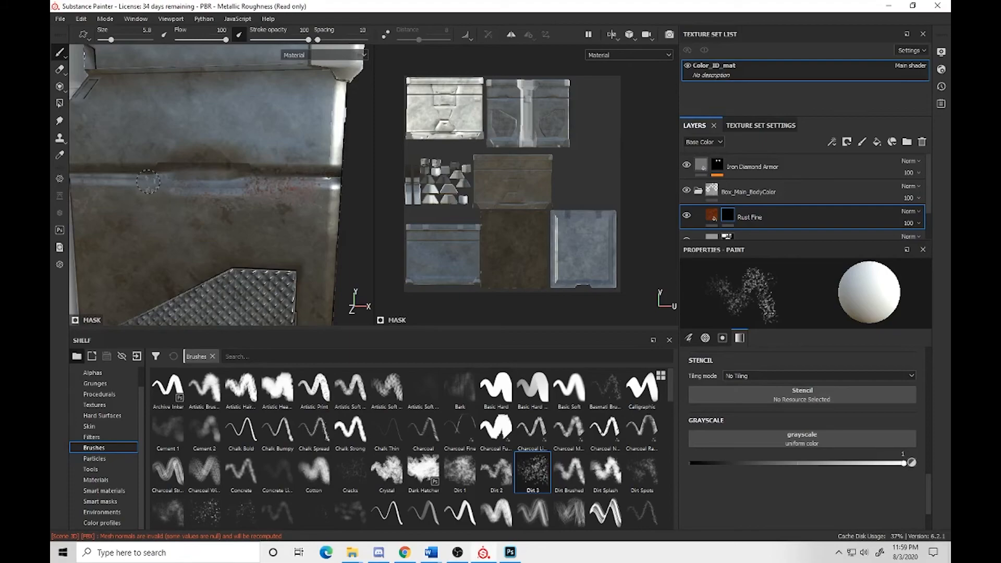
pyautogui.moveTo(204, 263)
pyautogui.keyDown('alt'); pyautogui.mouseDown()
pyautogui.moveTo(286, 220)
pyautogui.moveTo(313, 224)
pyautogui.moveTo(116, 205)
pyautogui.moveTo(305, 251)
pyautogui.moveTo(274, 250)
pyautogui.moveTo(285, 240)
pyautogui.mouseUp(); pyautogui.keyUp('alt')
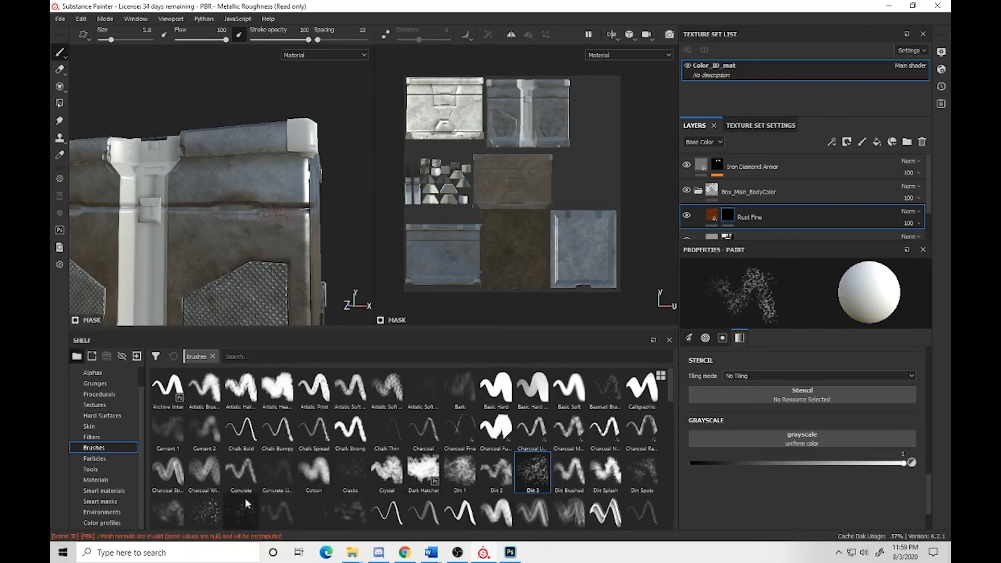
# Step: Choose the Dots brush for painting the Rust Fine mask
pyautogui.click(219, 516)
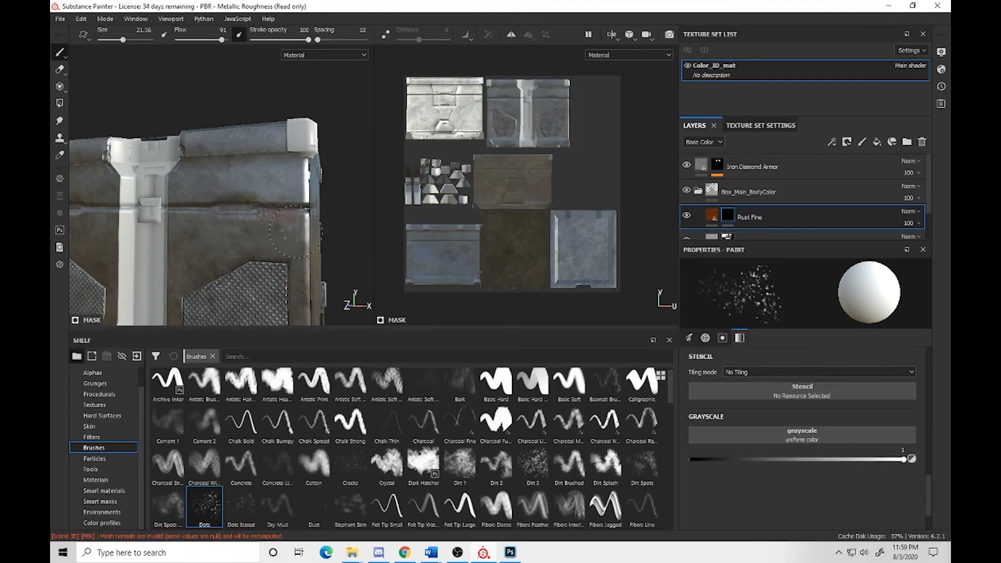
pyautogui.moveTo(296, 234)
pyautogui.keyDown('alt'); pyautogui.mouseDown()
pyautogui.moveTo(273, 237)
pyautogui.moveTo(279, 254)
pyautogui.moveTo(245, 215)
pyautogui.moveTo(311, 166)
pyautogui.moveTo(276, 196)
pyautogui.mouseUp(); pyautogui.keyUp('alt')
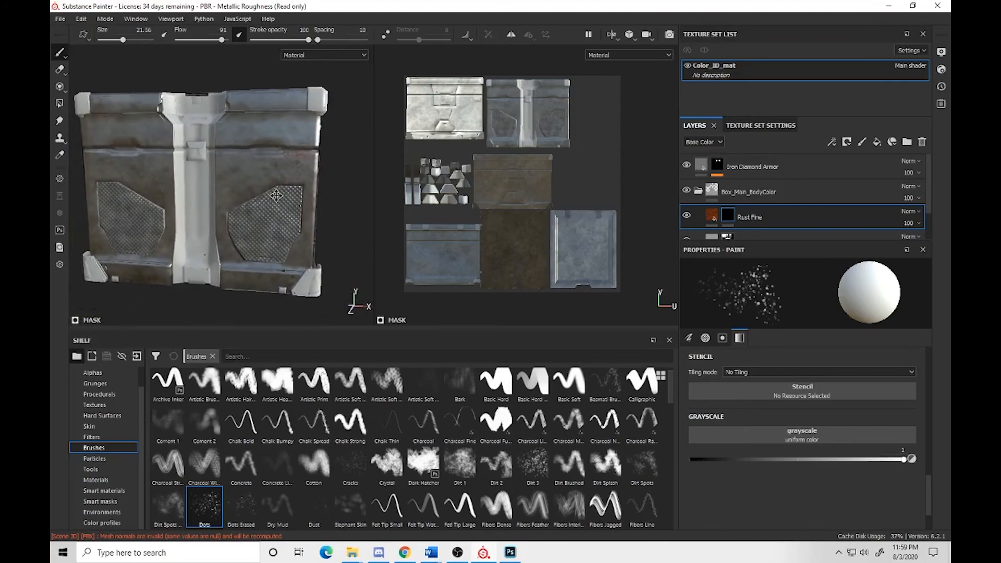